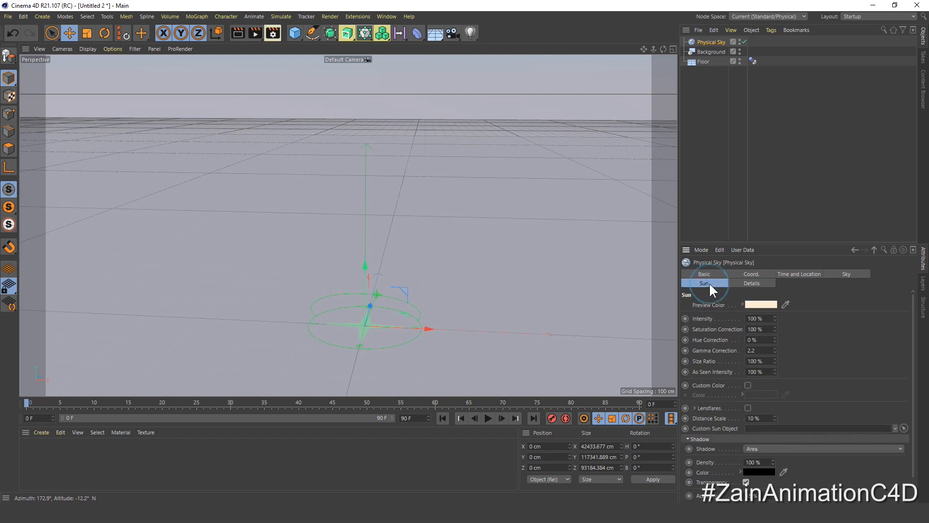
Set the Physical Sky's sun shadow type to None.
left_click(751, 449)
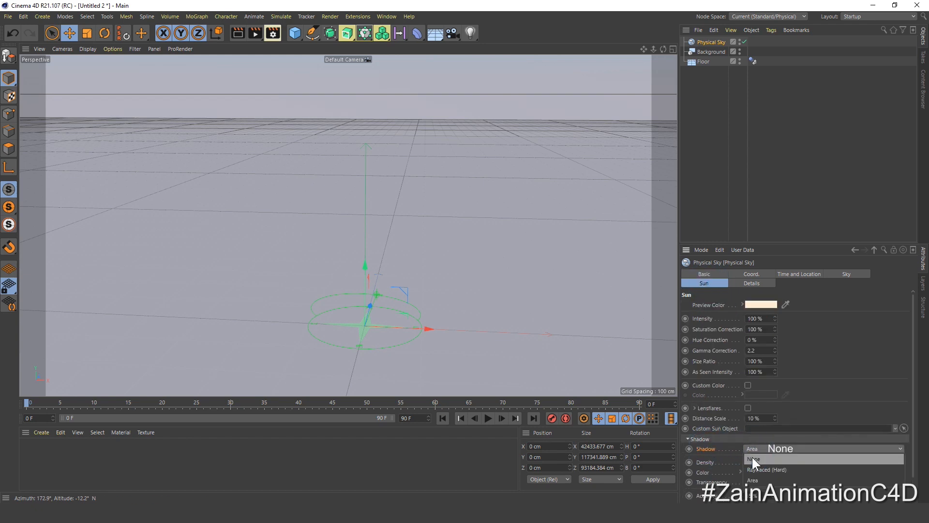
left_click(752, 458)
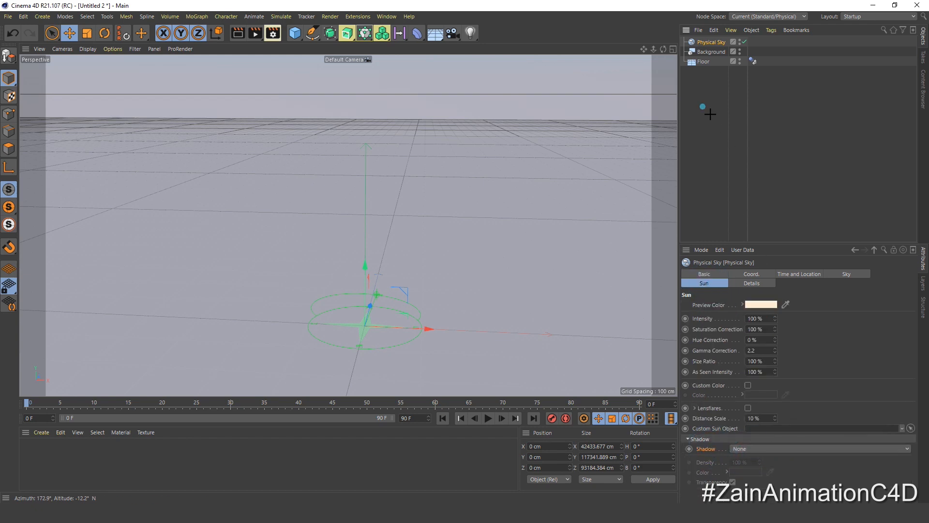
Add Compositing tags to the Physical Sky, Background and Floor objects and enable Compositing Background on all three.
left_click_drag(716, 129, 704, 40)
right_click(704, 40)
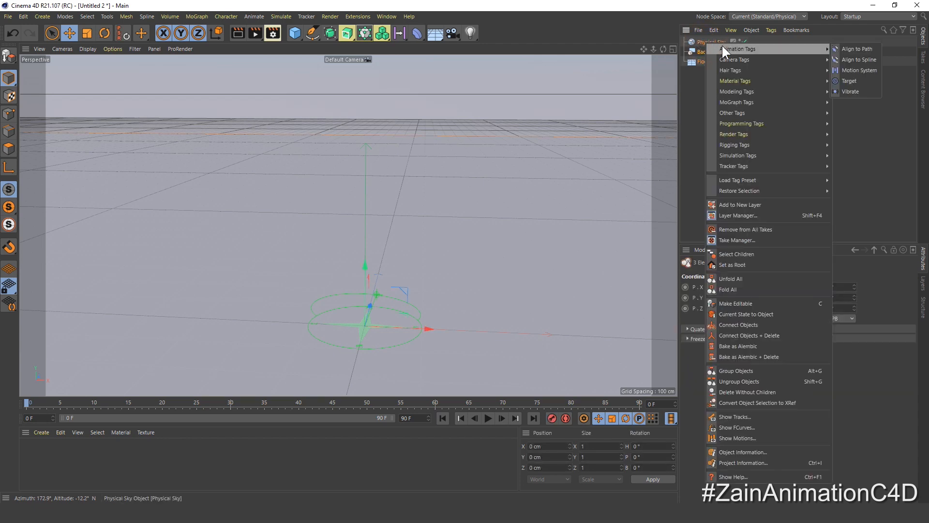
mouse_move(749, 102)
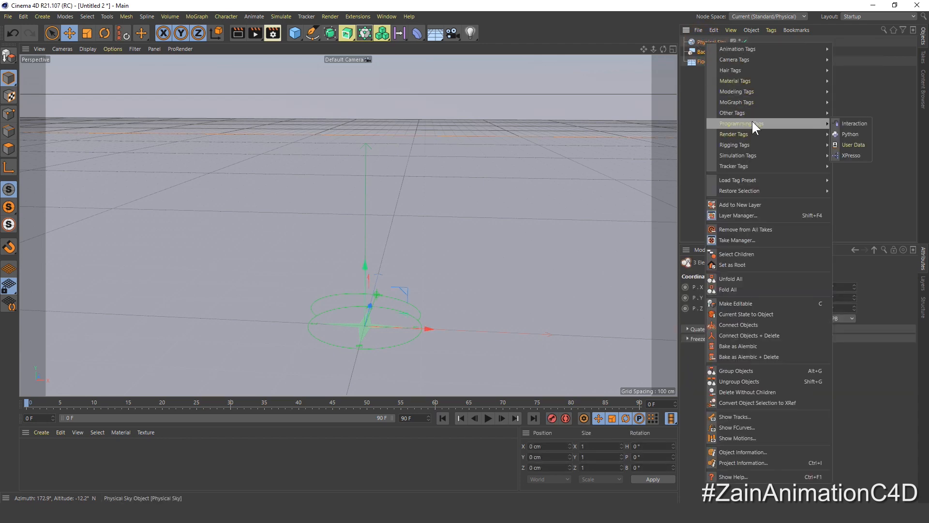
mouse_move(754, 133)
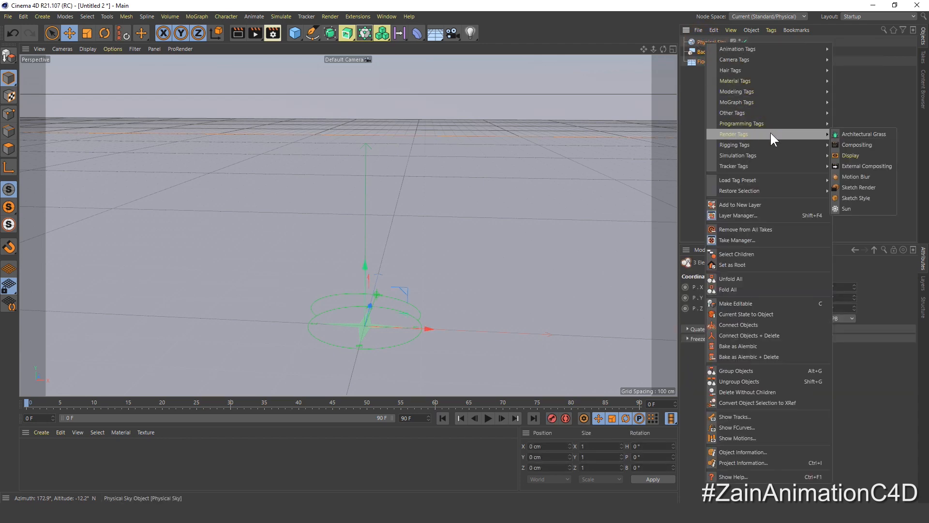
left_click(860, 145)
left_click(818, 296)
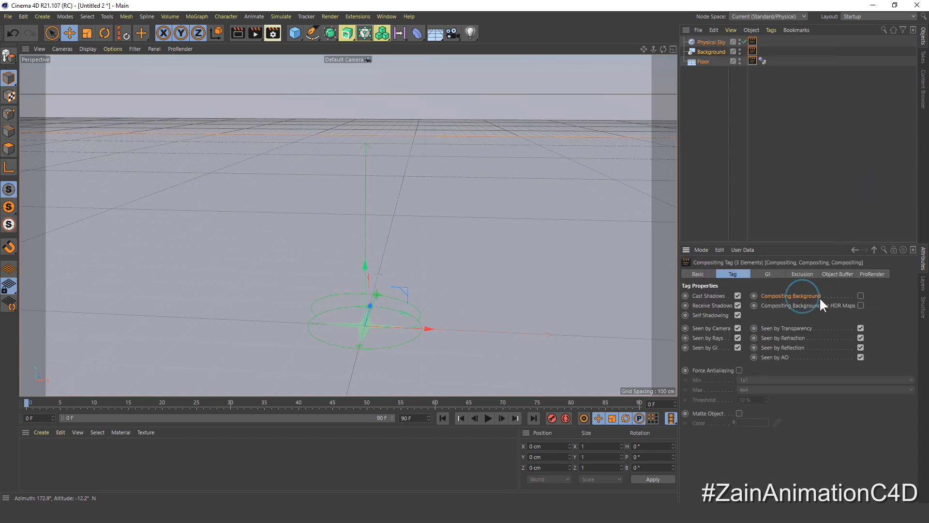
left_click(724, 94)
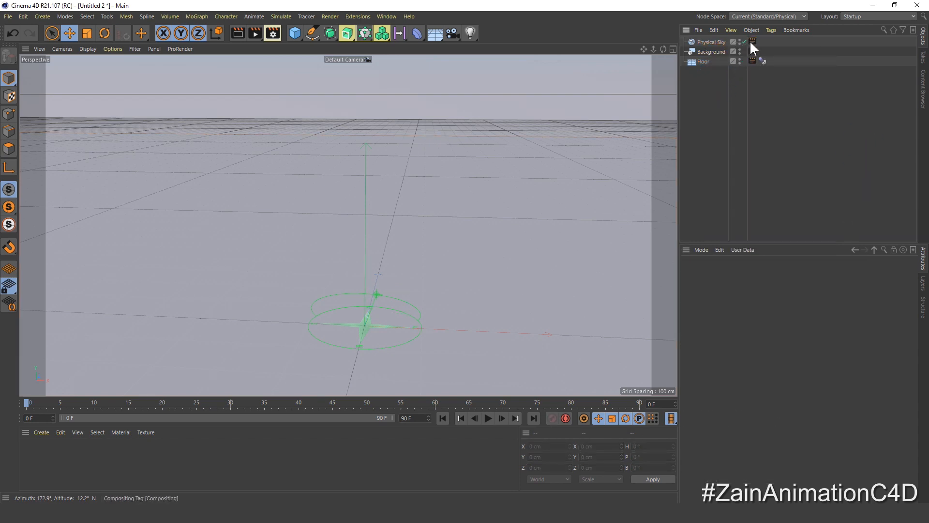
Turn off Seen by Camera in the Physical Sky's Compositing tag.
left_click(753, 41)
left_click(716, 328)
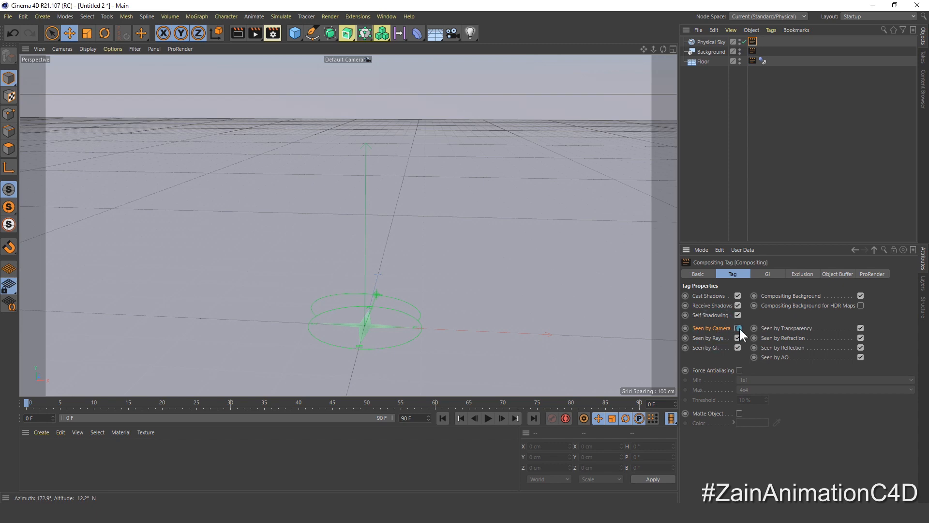
left_click(738, 327)
left_click(711, 108)
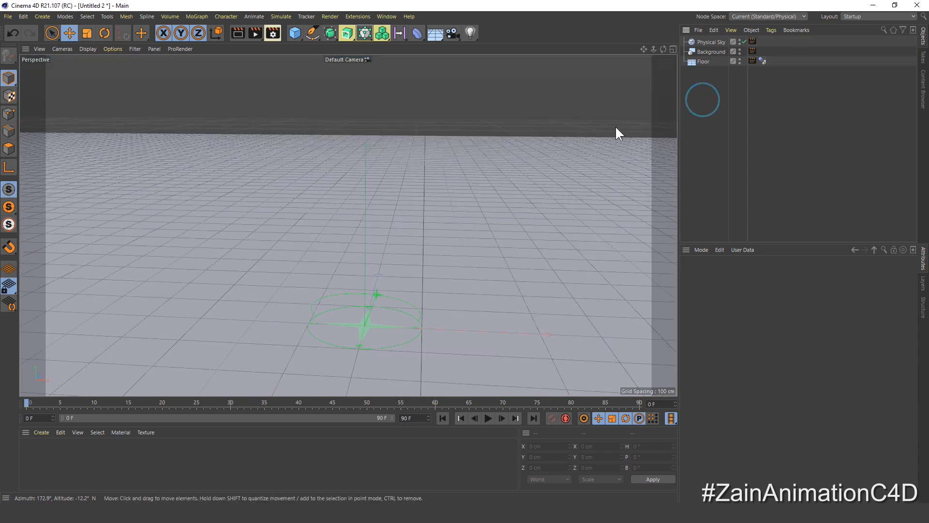
Add an Infinite Light and set its pitch rotation (R.P) to -90°.
left_click(470, 33)
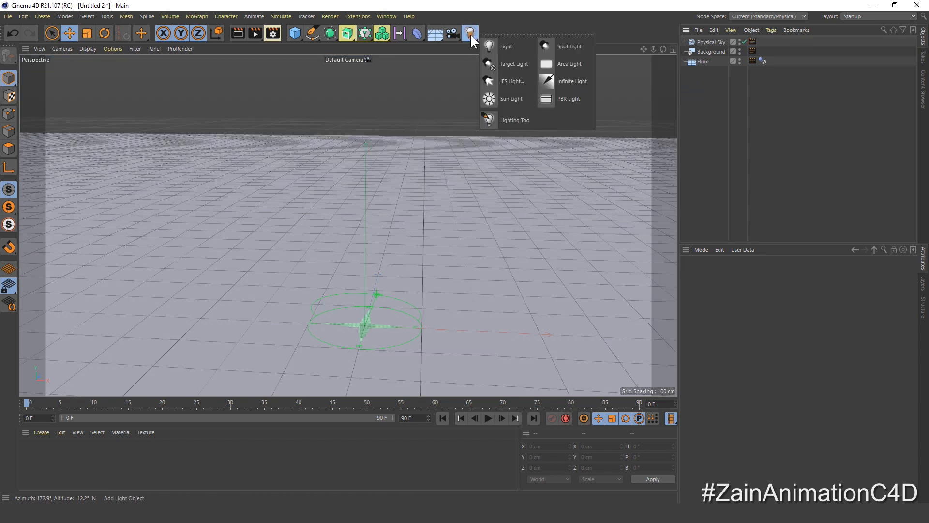
left_click(574, 80)
left_click(730, 274)
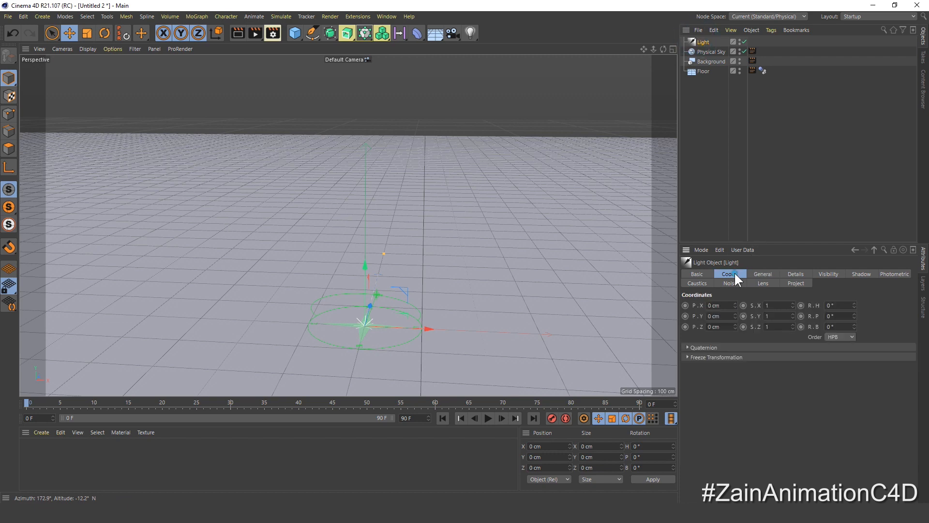
left_click(830, 316)
type("-90")
key("Return")
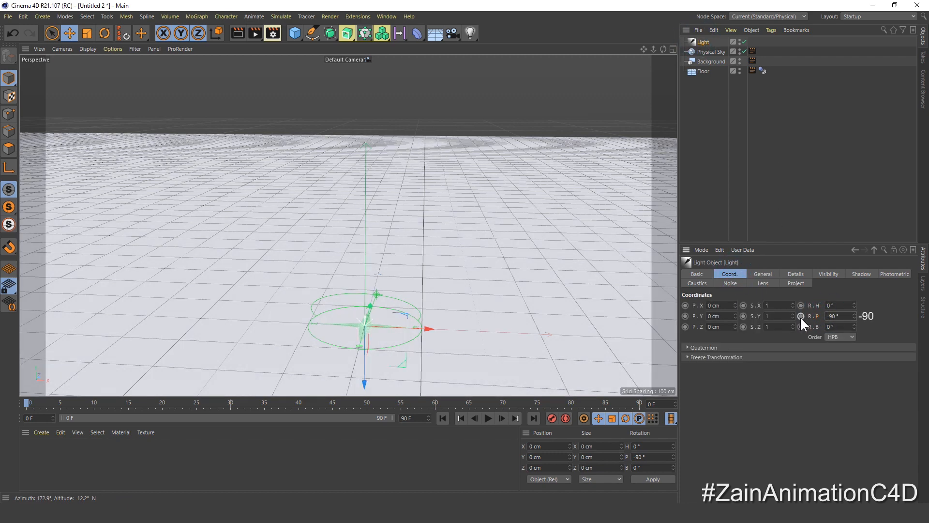
left_click(709, 119)
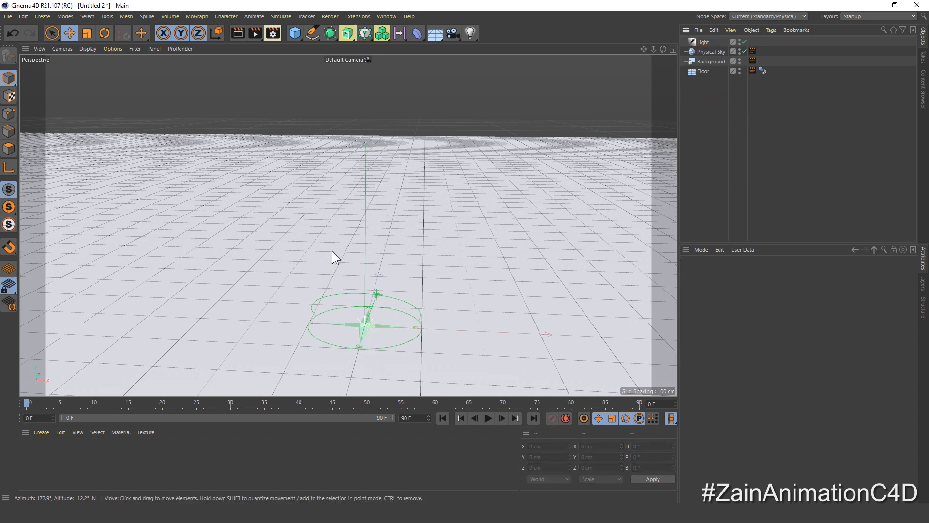
Add a cube primitive to the scene and name it "Rotate Cube".
left_click_drag(339, 238, 356, 222, "alt")
scroll(355, 222, "down", 5)
left_click_drag(378, 262, 379, 284, "alt")
left_click_drag(394, 213, 334, 213, "alt")
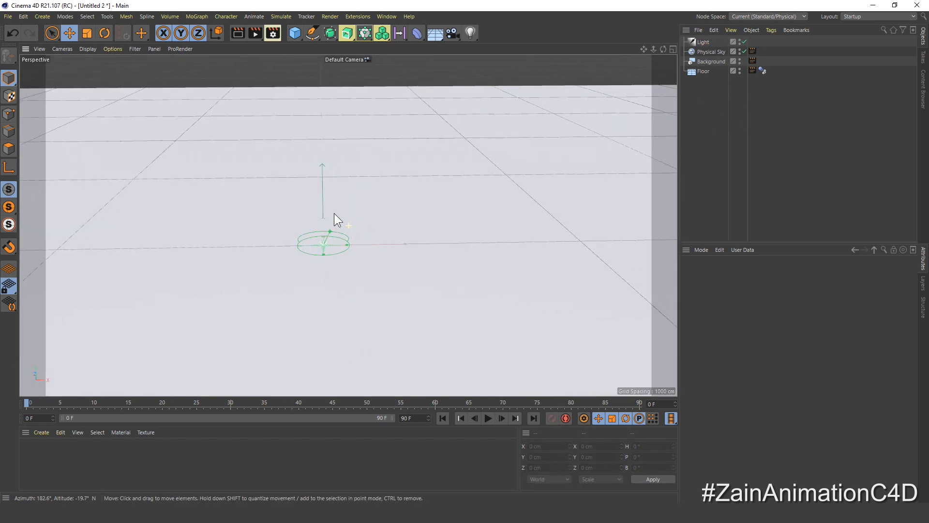
scroll(335, 242, "down", 2)
left_click_drag(336, 257, 337, 277, "alt")
middle_click_drag(355, 238, 358, 242, "alt")
left_click(300, 28)
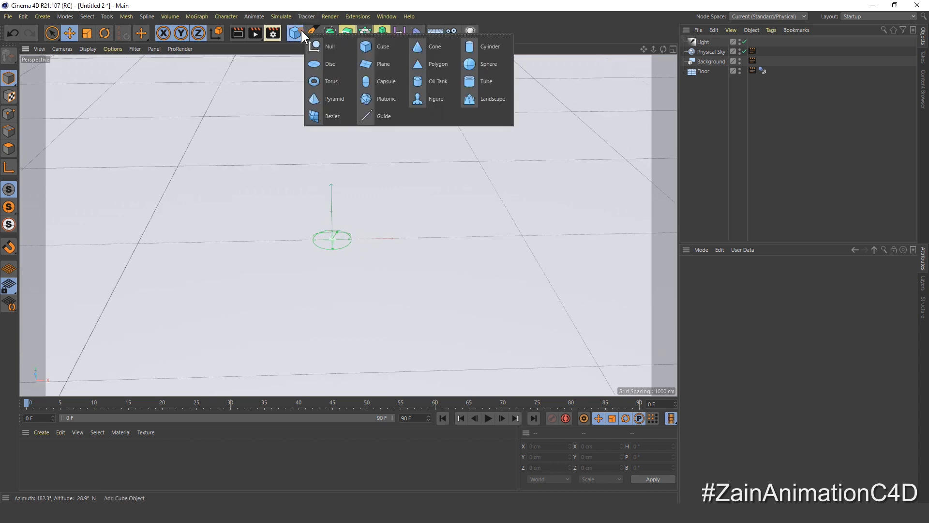
left_click(380, 42)
double_click(702, 42)
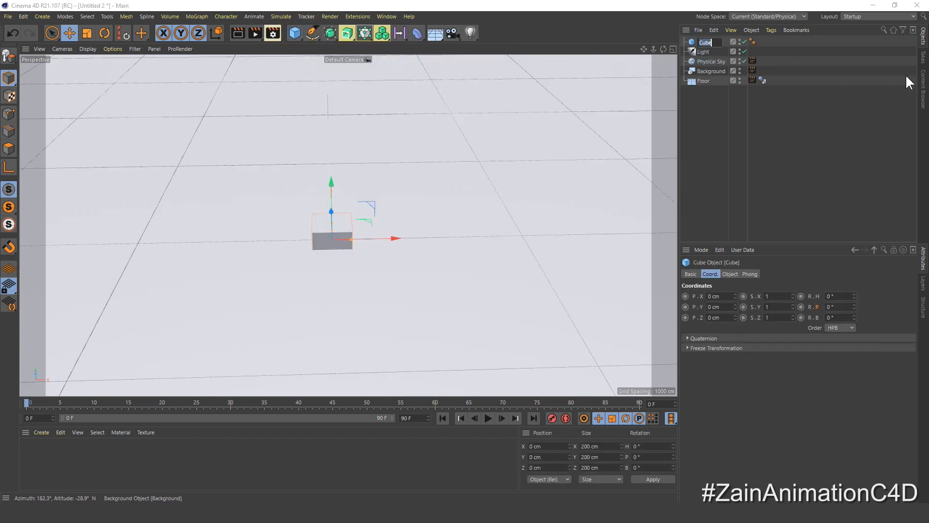
type("Fota")
type("te Cube")
key("Return")
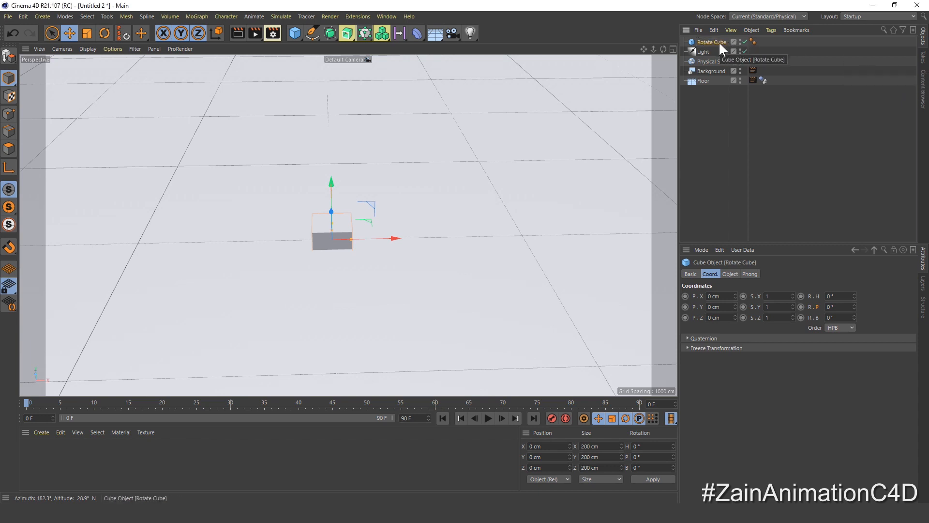
Set the Rotate Cube's size to 100 cm in X, Y and Z.
left_click(730, 274)
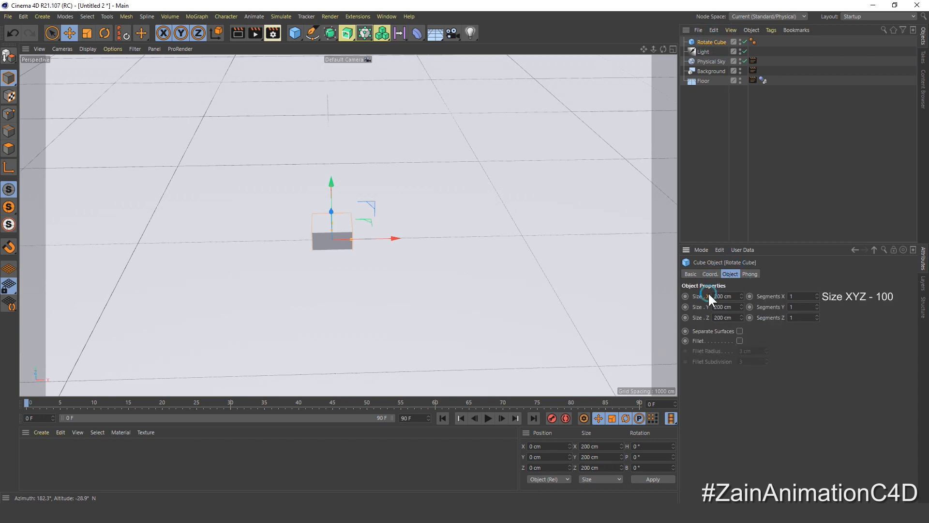
left_click(715, 296)
type("100")
key("Tab")
type("100")
key("Tab")
type("1")
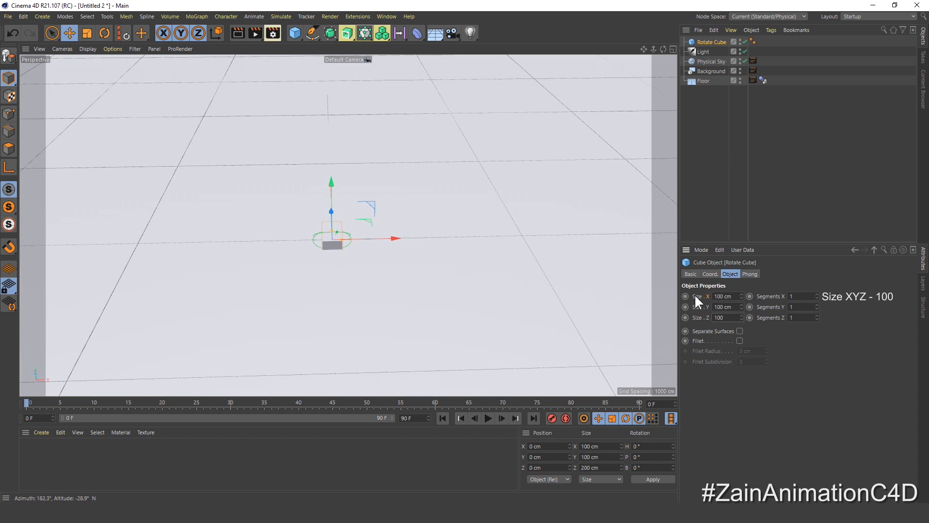
Set the Rotate Cube's segments to 8 in X, Y and Z.
left_click(794, 296)
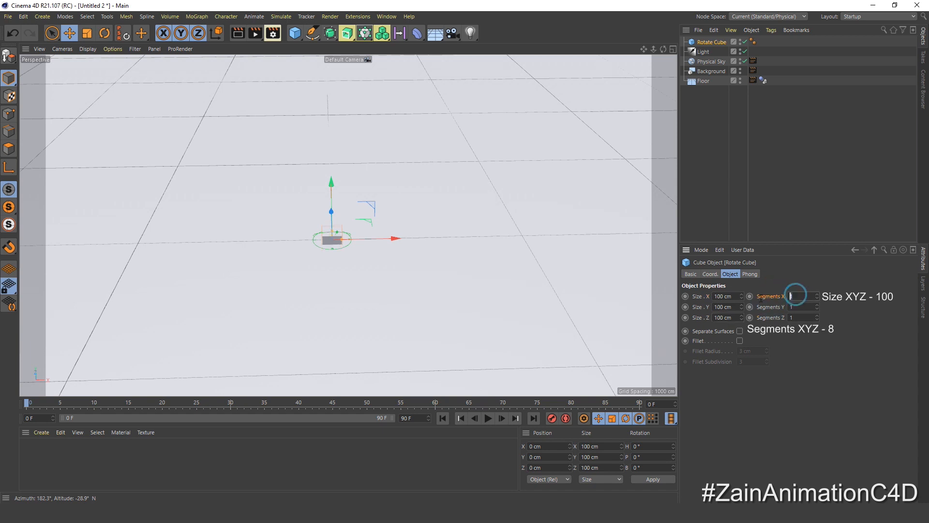
type("8")
key("Tab")
type("8")
key("Tab")
Enable the Rotate Cube's fillet and set the fillet radius to 1 cm.
left_click(739, 341)
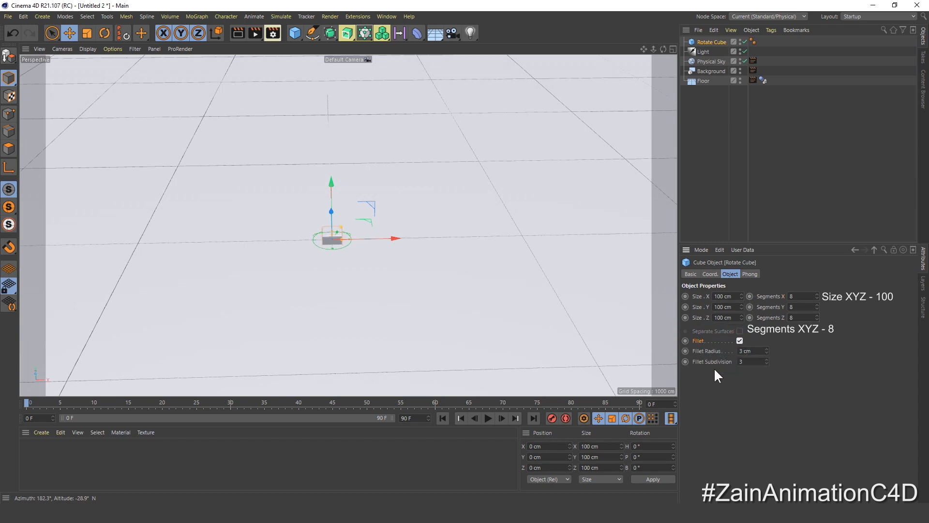
scroll(317, 214, "up", 6)
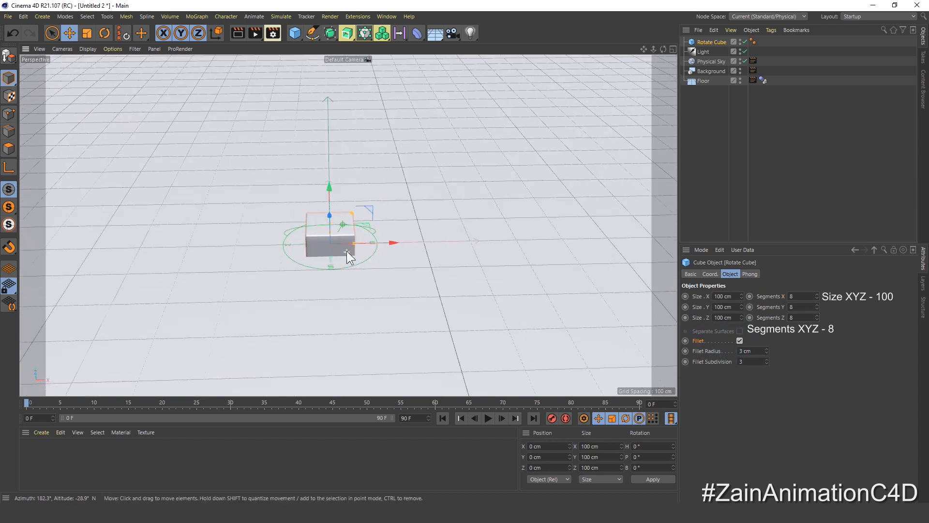
scroll(346, 251, "up", 3)
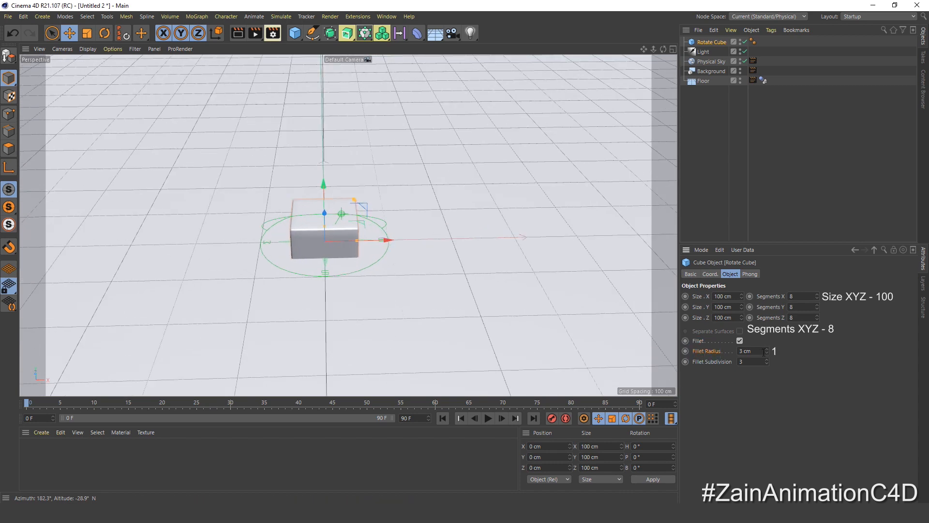
left_click_drag(764, 351, 706, 352)
type("1")
key("Return")
left_click(697, 106)
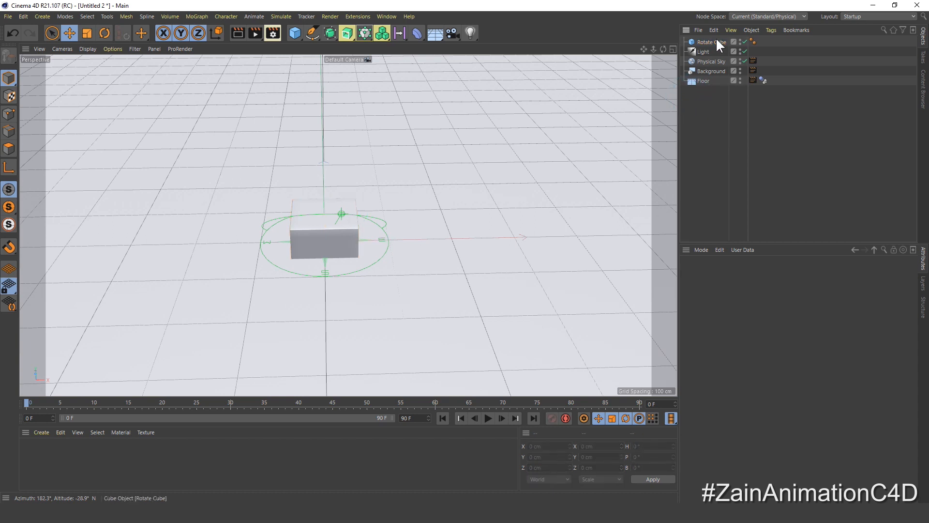
Set the Rotate Cube's Y position to 50 cm.
left_click(716, 40)
left_click(712, 271)
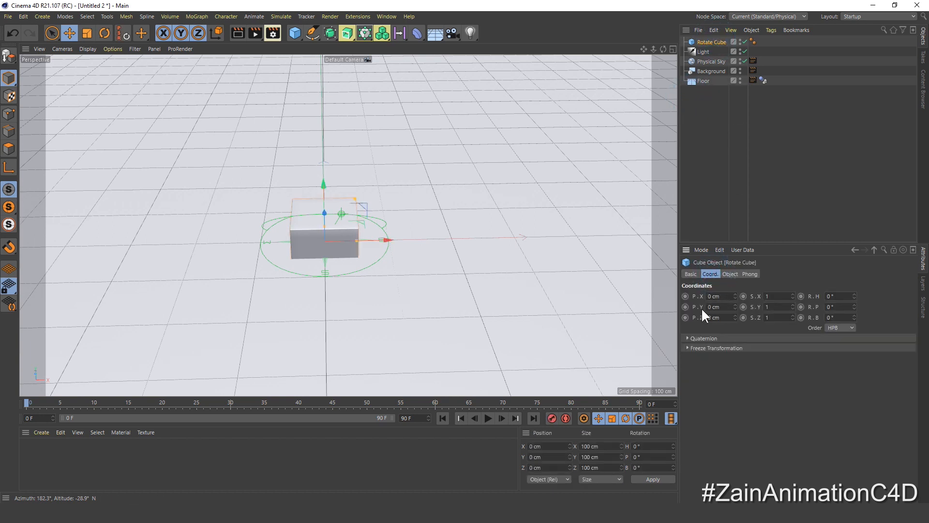
left_click(711, 307)
type("50")
key("Return")
left_click(706, 128)
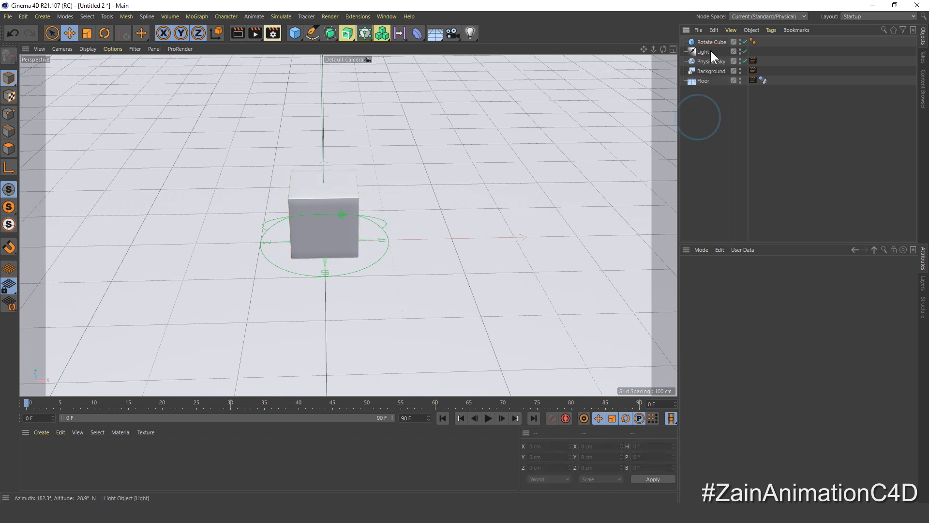
Add a Subdivision Surface as the parent of the Rotate Cube.
left_click(712, 42)
left_click(330, 35)
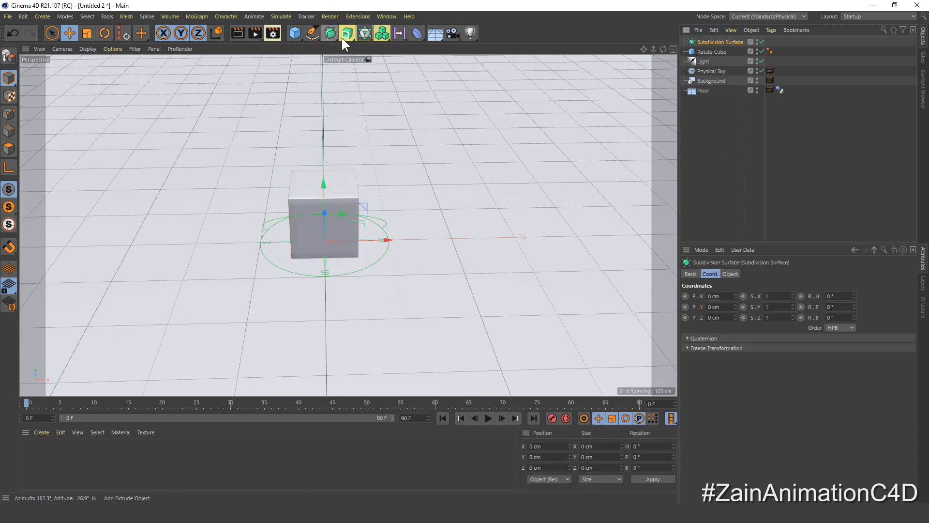
key("ctrl+z")
left_click(330, 34, "alt")
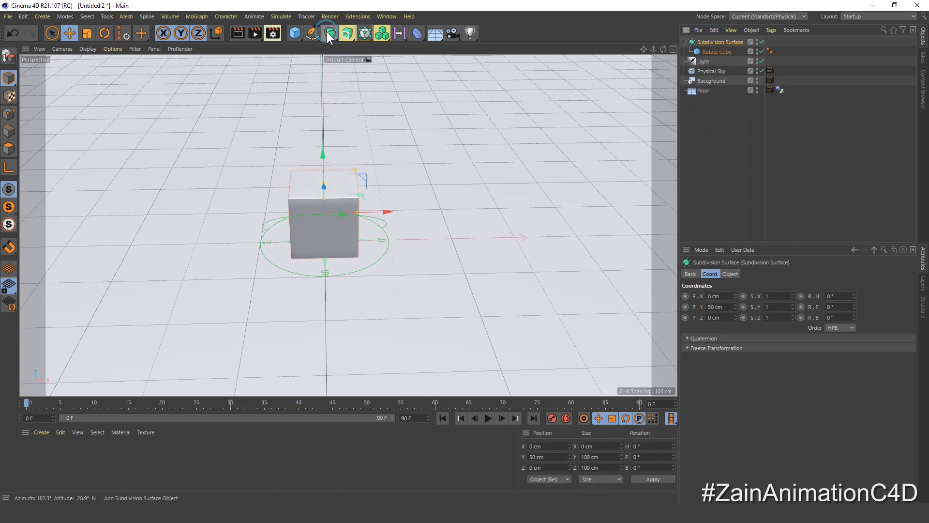
Rename the Subdivision Surface as "Rotate Cube" and collapse its hierarchy.
double_click(715, 43)
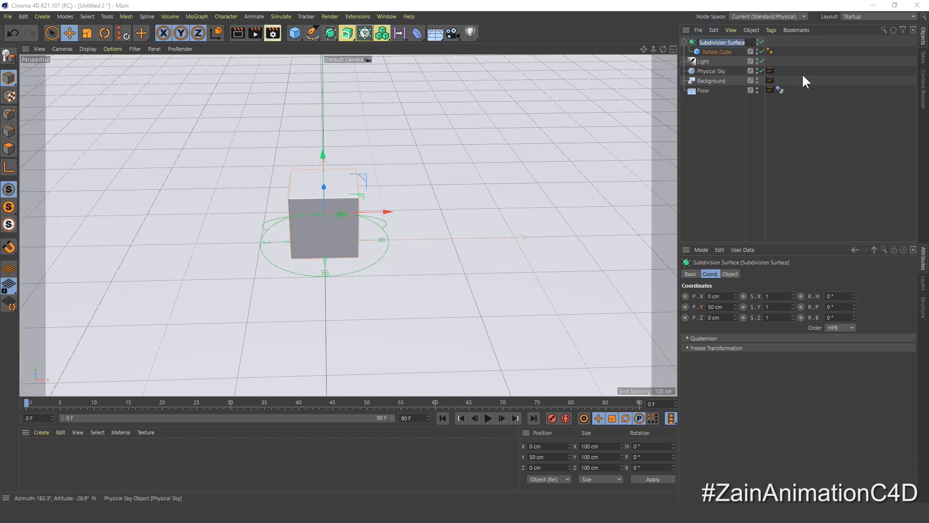
type("Rotate Cube")
key("Return")
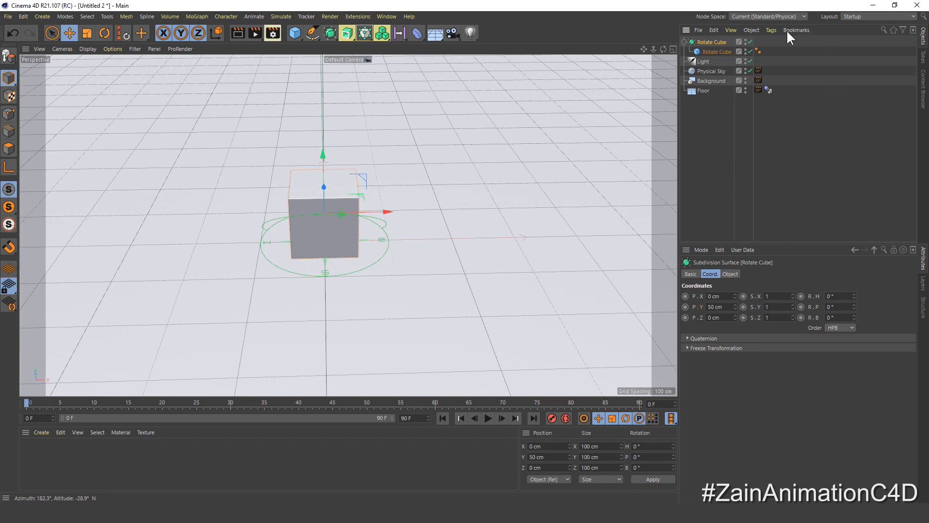
left_click(684, 42)
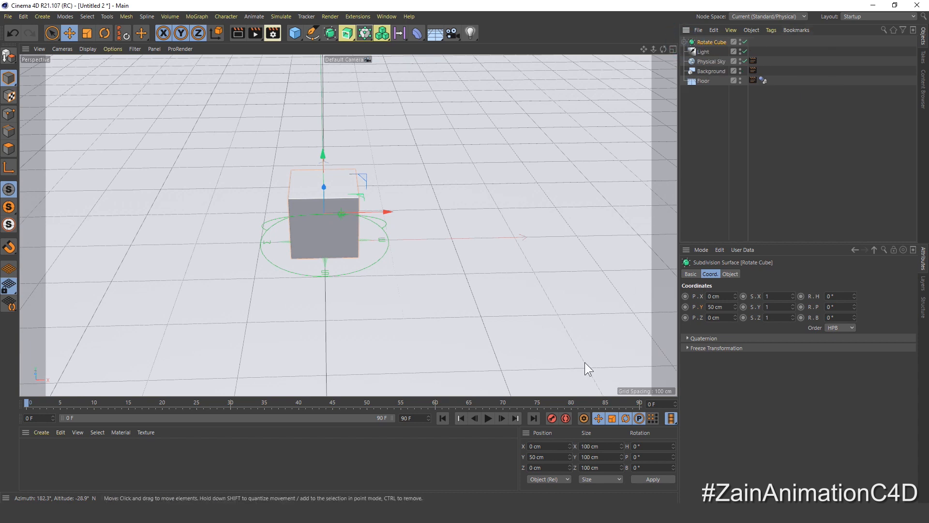
Add a second cube primitive and name it "Voronoi Cube".
left_click(294, 32)
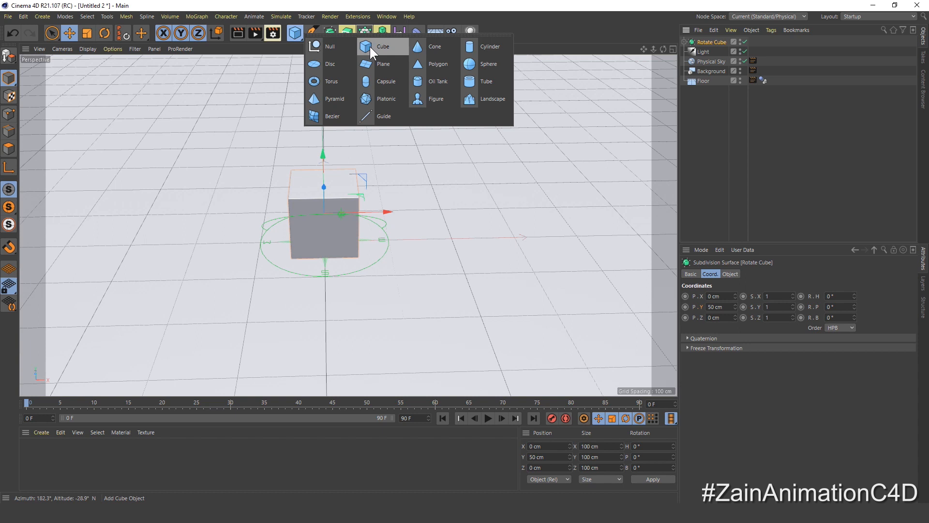
left_click(370, 47)
double_click(702, 43)
type("V")
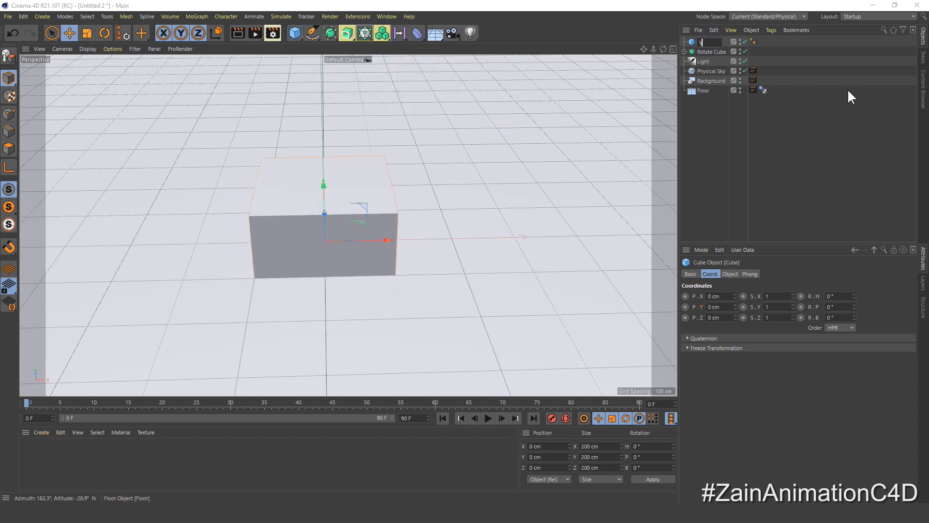
type("oronoi Cube")
key("Return")
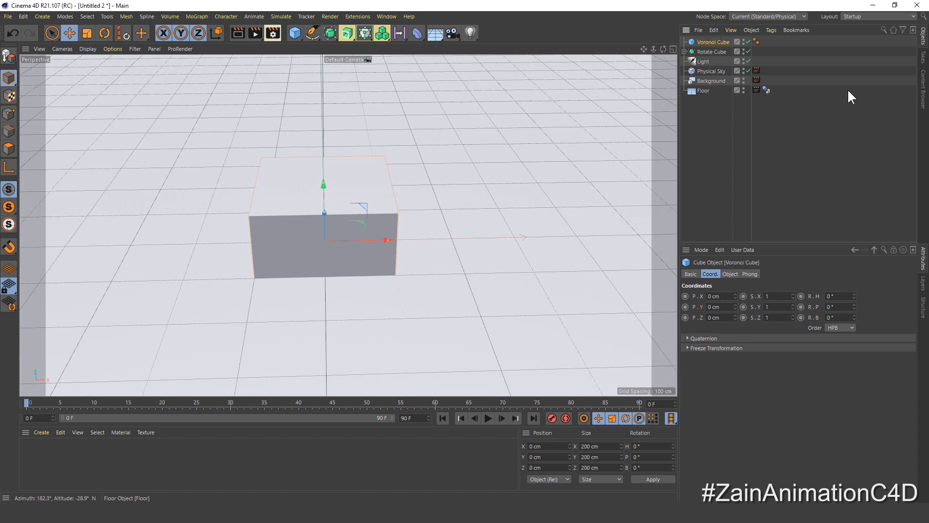
Set the Voronoi Cube's segments to 4 in X, Y and Z.
left_click(730, 274)
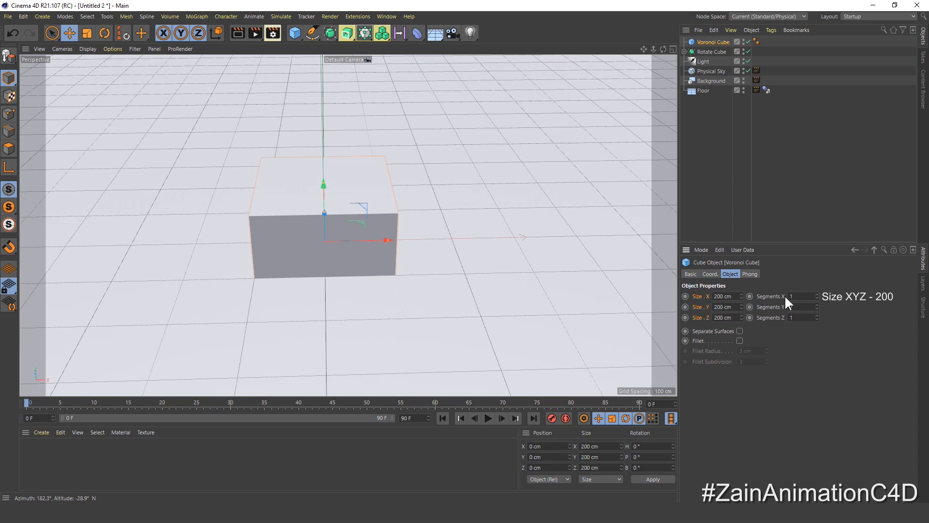
type("4")
key("Tab")
type("4")
key("Tab")
type("4")
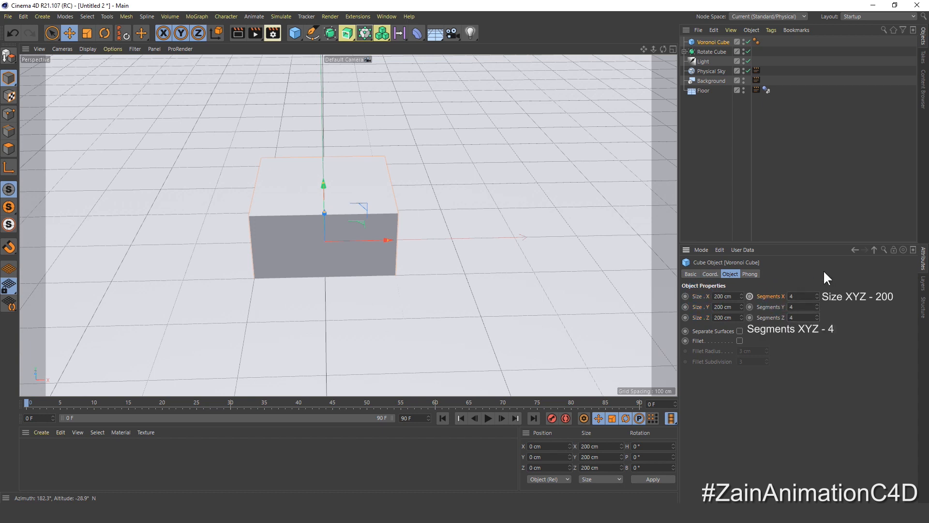
Enable the fillet on the Voronoi Cube and set its fillet radius to 1 cm.
left_click(740, 340)
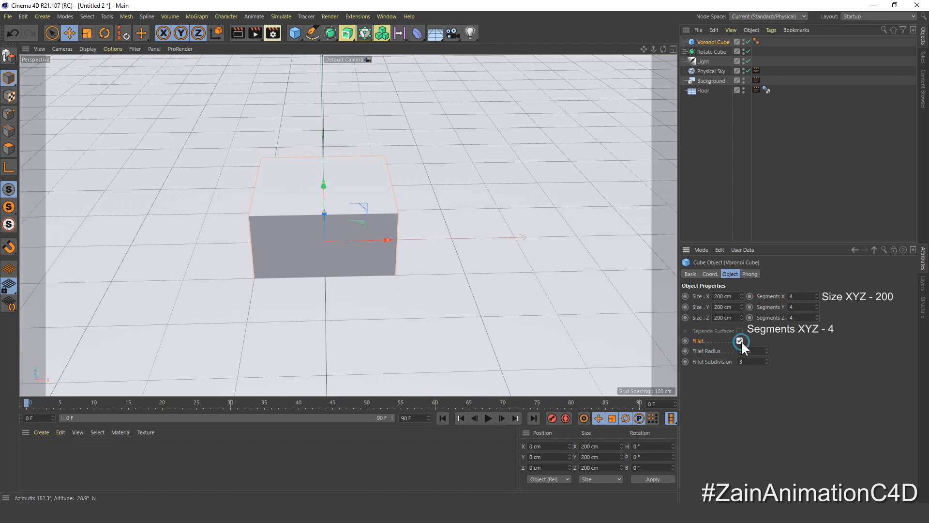
left_click(748, 351)
type("1")
key("Return")
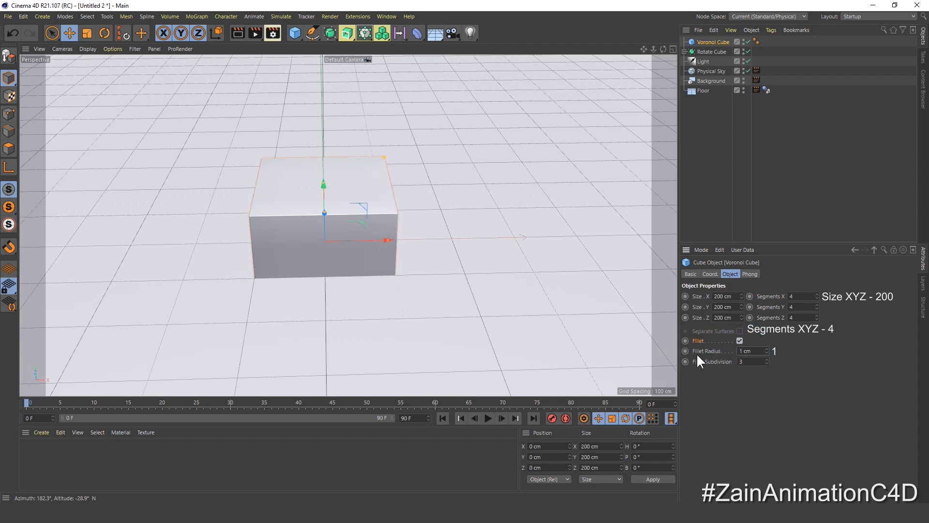
Position the Voronoi Cube at 300 cm in X and 100 cm in Y.
mouse_move(296, 253)
left_mouse_down("alt")
mouse_move(303, 271)
mouse_move(304, 255)
left_mouse_up("alt")
left_click(710, 274)
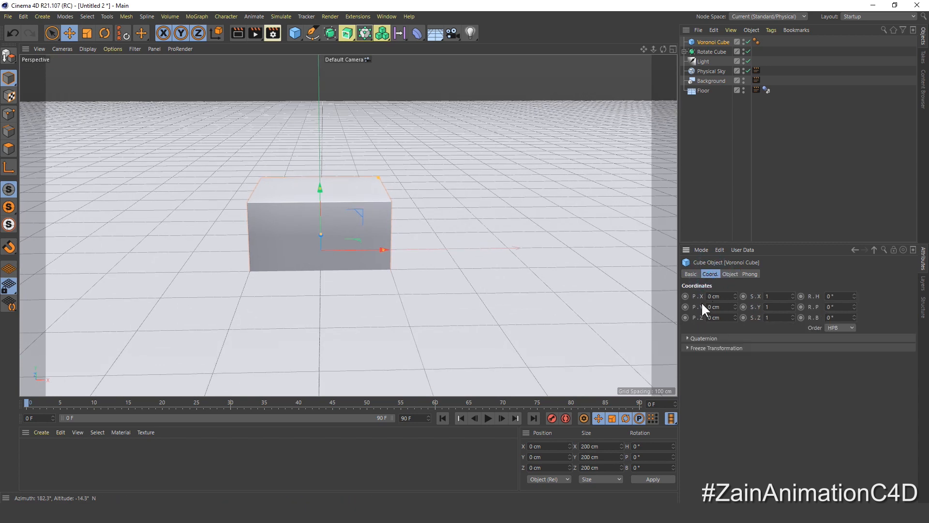
left_click(715, 307)
type("100")
key("Return")
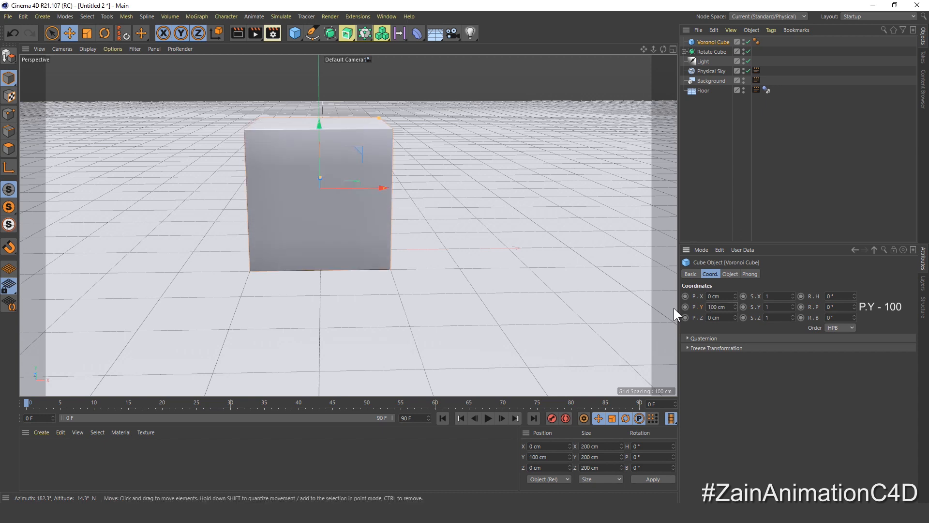
left_click(711, 296)
type("300")
key("Return")
left_click_drag(433, 200, 365, 213, "alt")
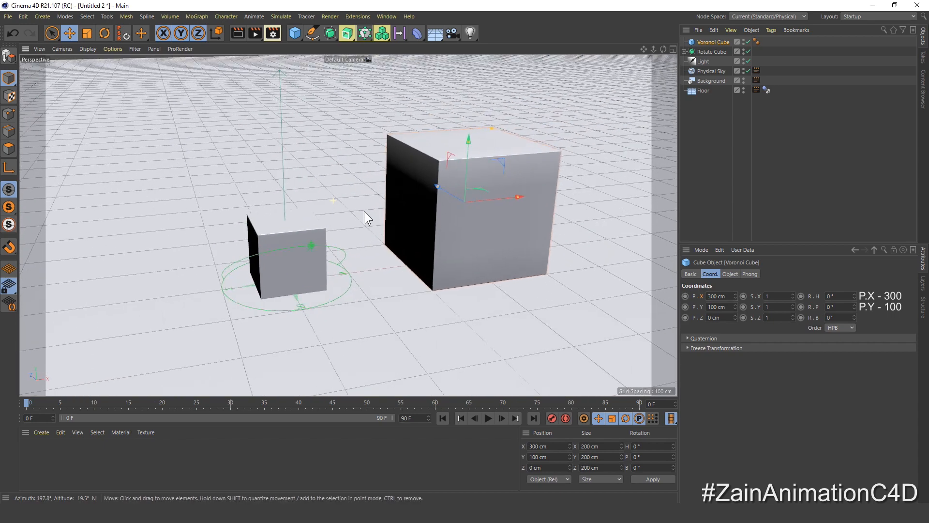
Disable the Physical Sky and the Light in the scene.
left_click(748, 71)
left_click(748, 61)
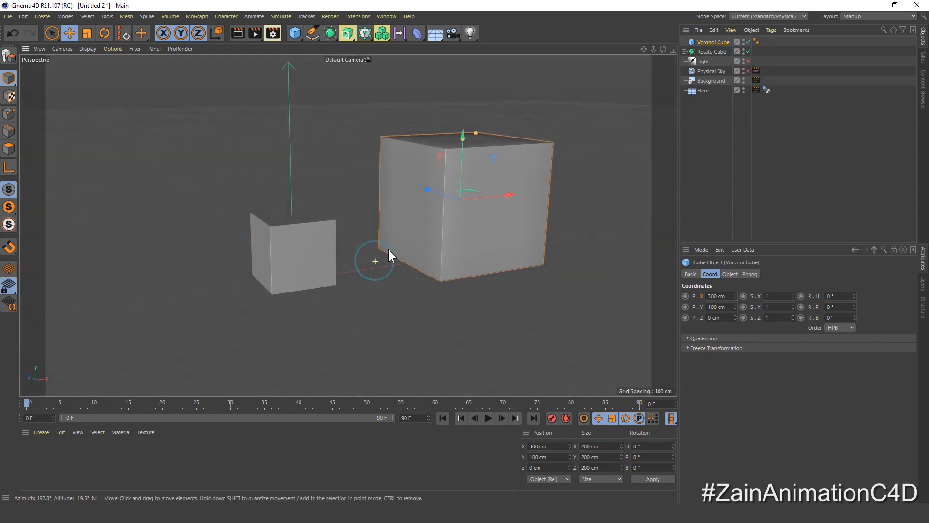
left_click_drag(388, 248, 365, 256, "alt")
middle_click_drag(366, 262, 344, 251, "alt")
left_click(699, 122)
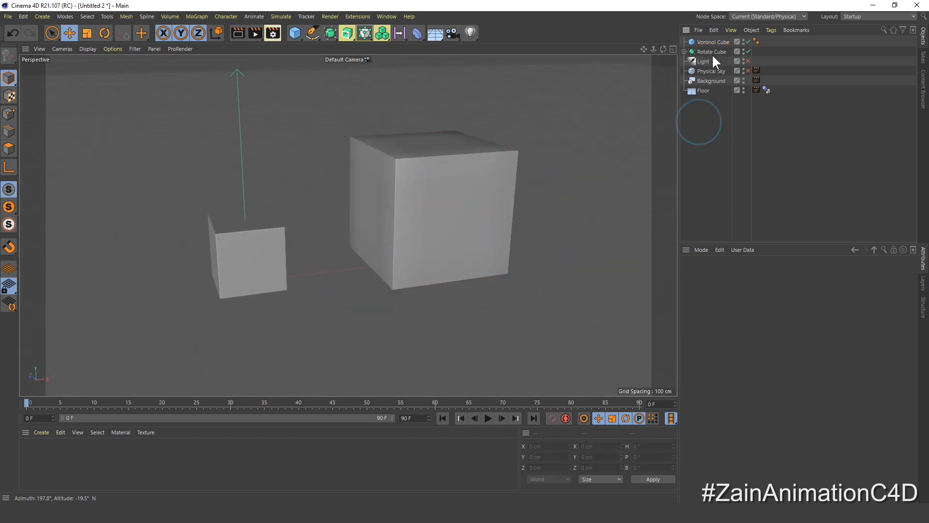
Add a MoGraph Voronoi Fracture as the parent of the Voronoi Cube.
left_click(709, 42)
left_click(199, 17)
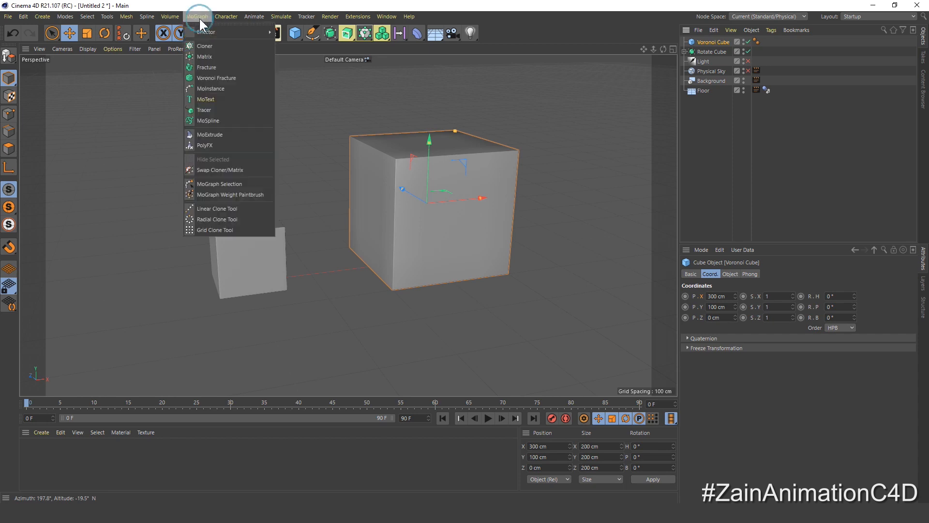
left_click(240, 79)
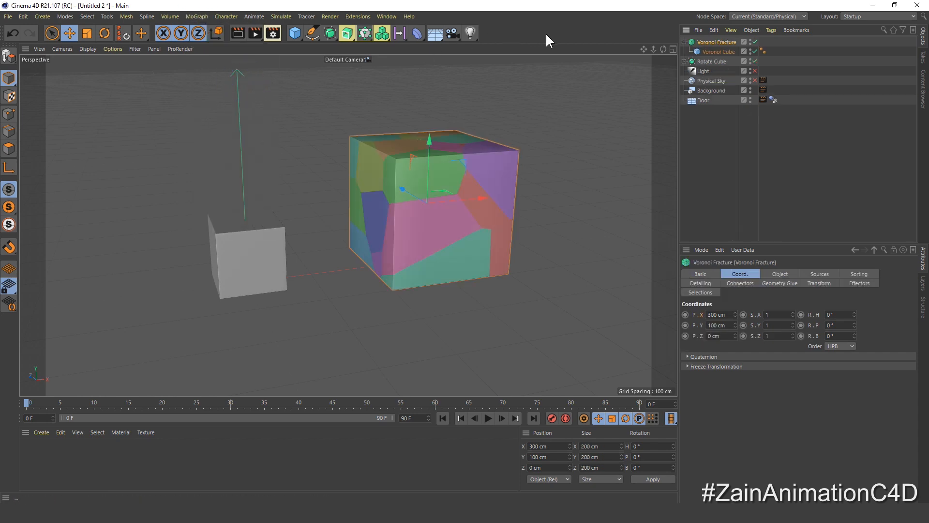
Set the distribution type of the Voronoi Fracture's Point Generator source to Exponential.
left_click(780, 273)
left_click(809, 274)
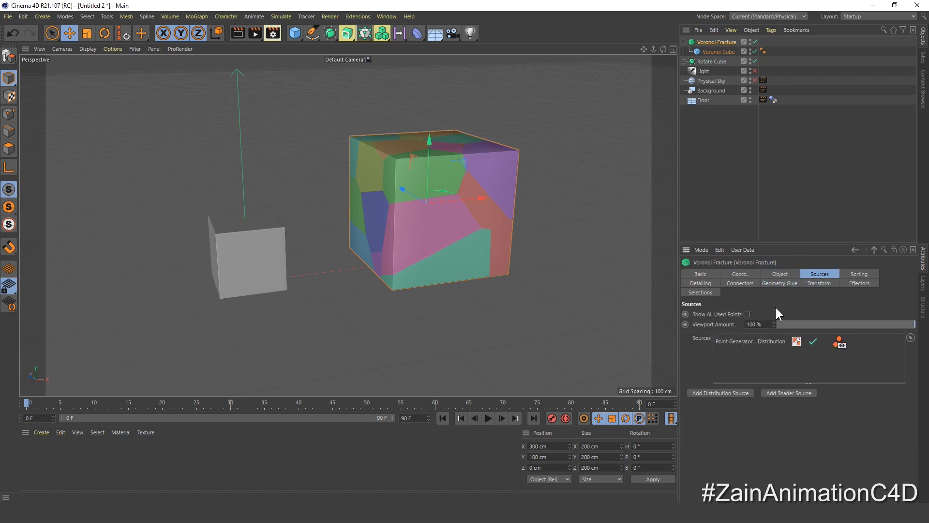
left_click(739, 341)
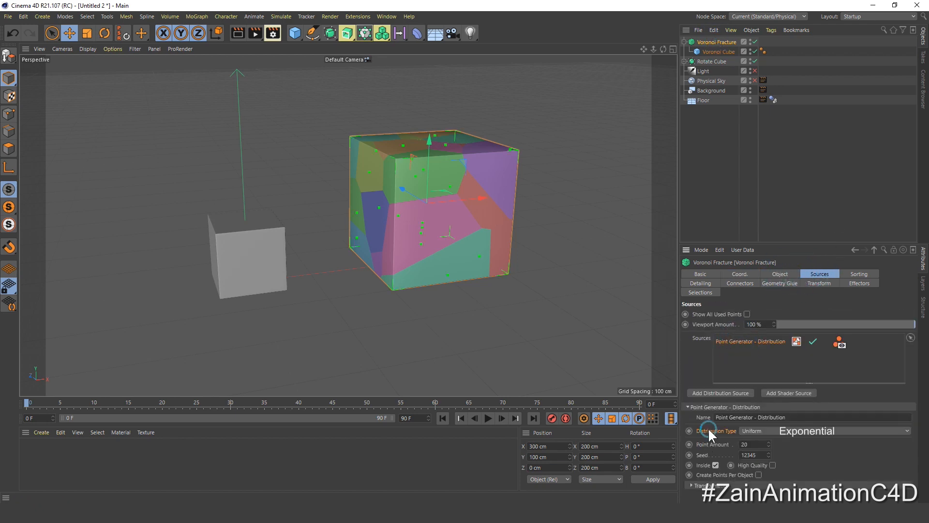
left_click(745, 430)
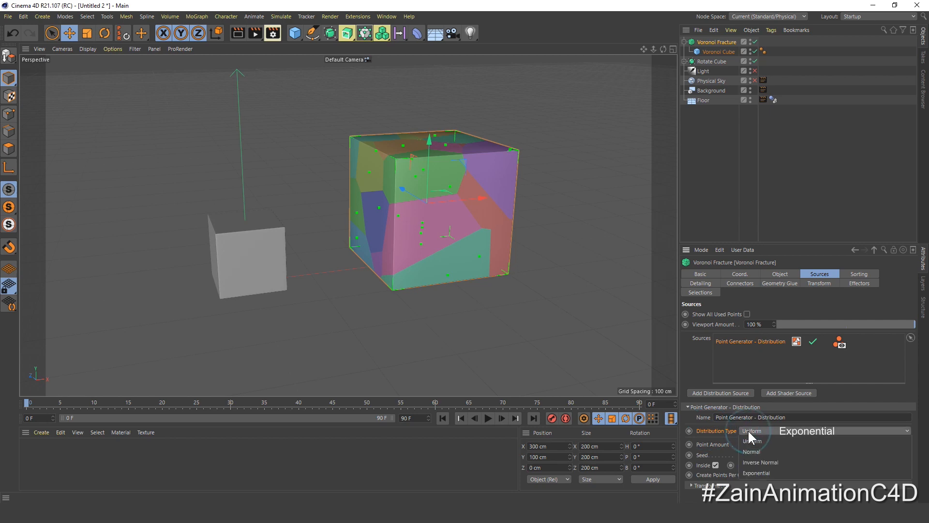
left_click(787, 470)
left_click_drag(439, 248, 409, 243, "alt")
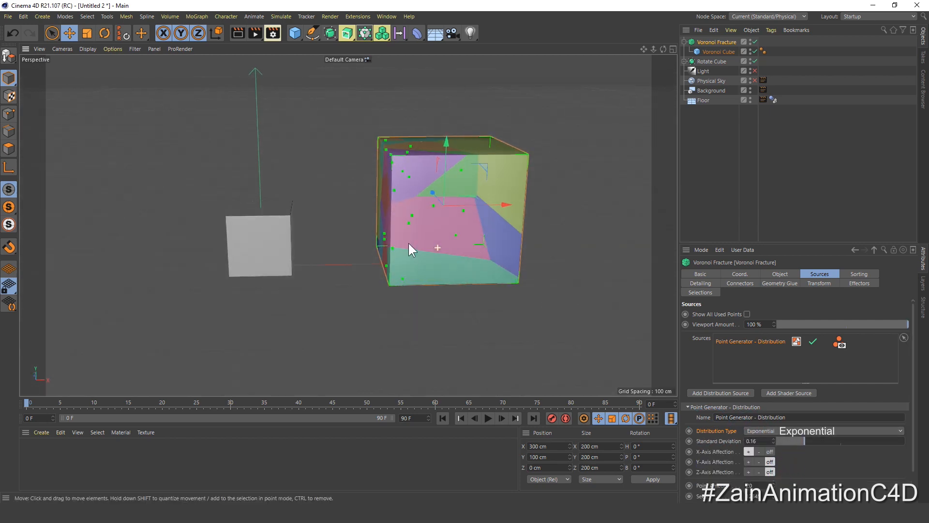
Set the Point Generator's point amount to 200.
left_click(713, 485)
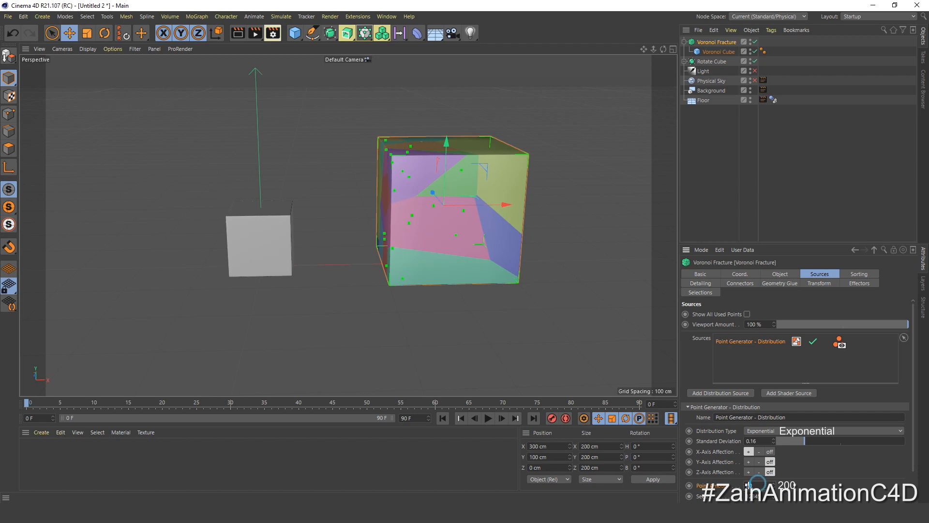
left_click_drag(760, 484, 735, 489)
type("200")
key("Return")
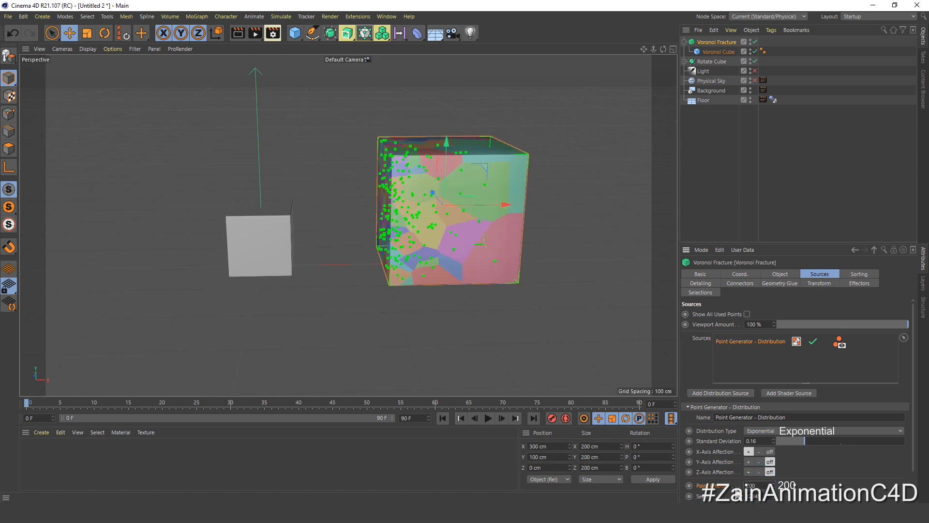
left_click_drag(520, 317, 387, 244, "alt")
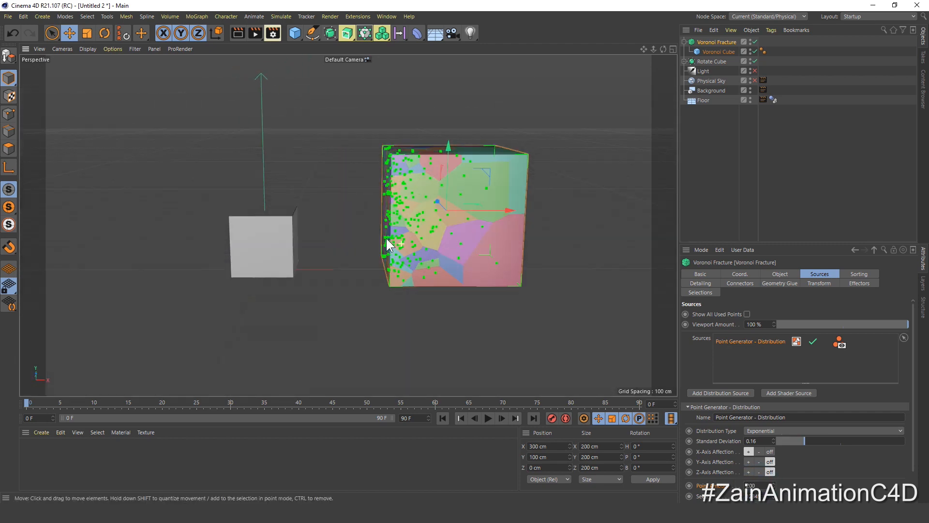
Set the Point Generator's transformation rotation to 45° for both R.H and R.P.
scroll(824, 461, "down", 3)
left_click(710, 497)
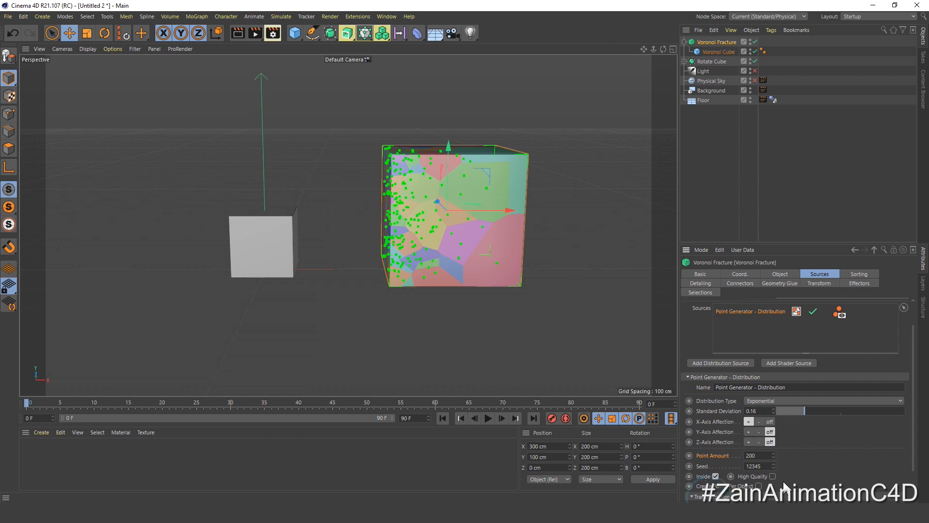
scroll(822, 465, "down", 1)
left_click_drag(853, 473, 809, 471)
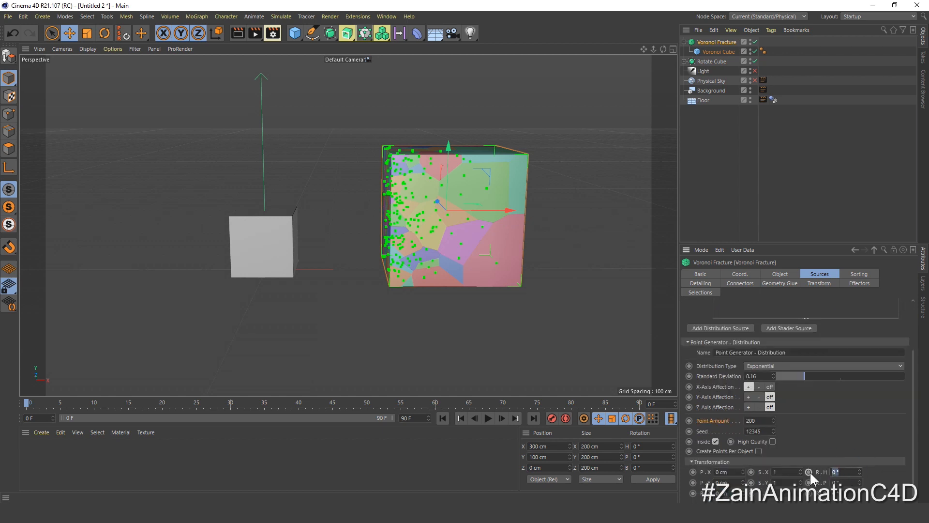
key("Tab")
type("45")
key("Return")
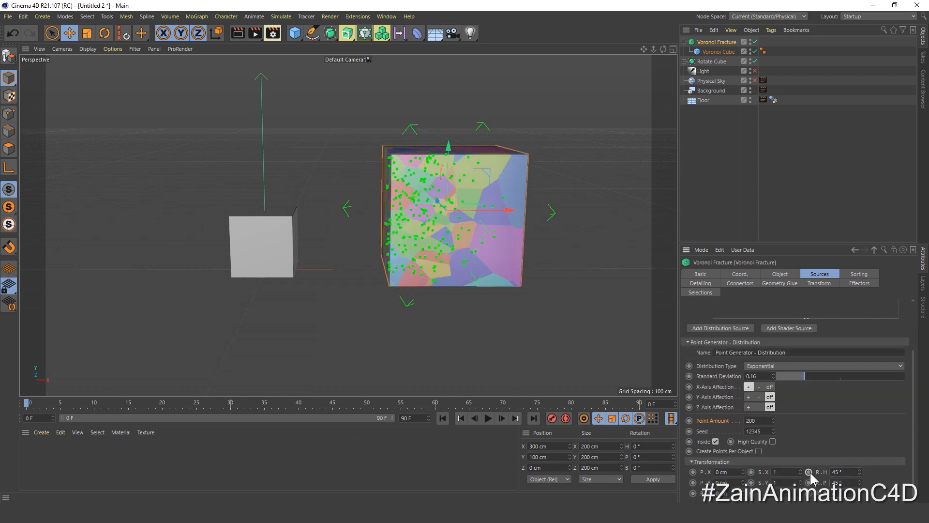
left_click_drag(507, 209, 273, 200, "alt")
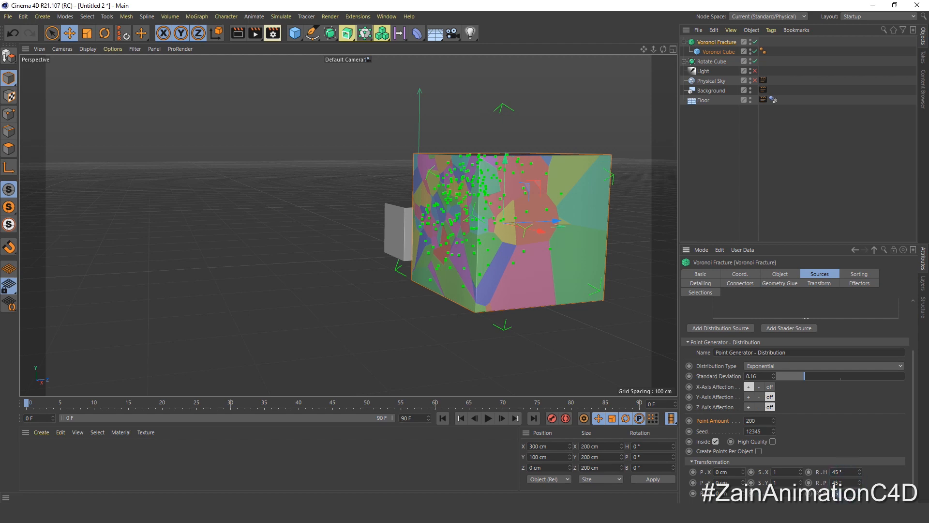
Adjust the Point Generator's R.B rotation and set its R.P rotation to 0°.
type("5")
key("Return")
left_click_drag(543, 270, 626, 296, "alt")
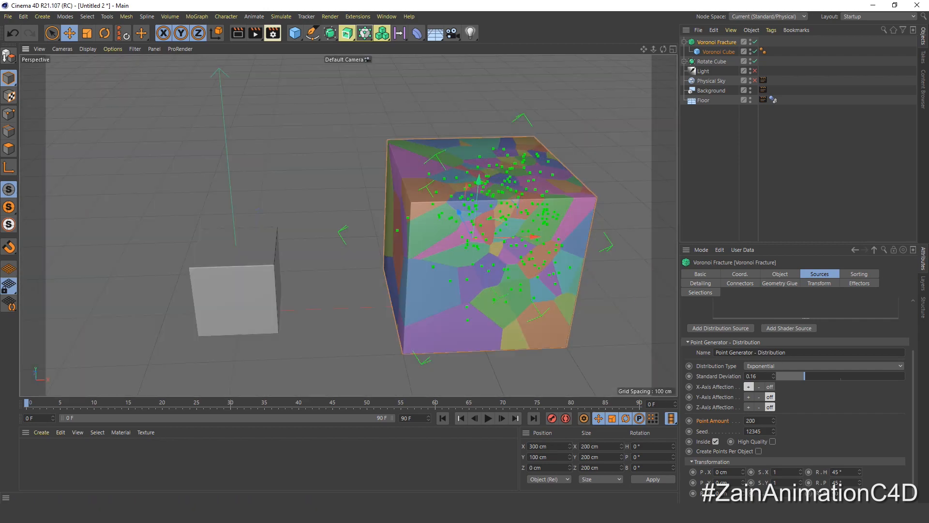
double_click(852, 483)
type("0")
key("Return")
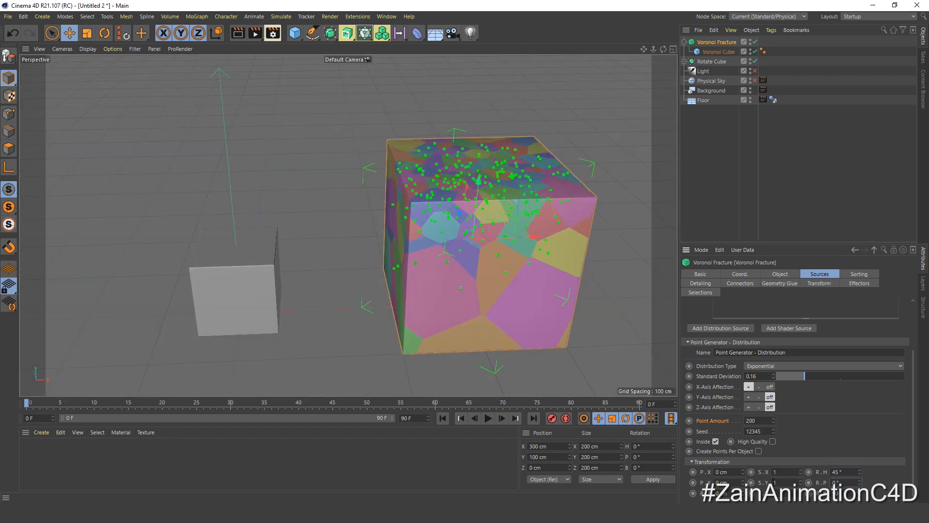
left_click_drag(480, 264, 445, 265, "alt")
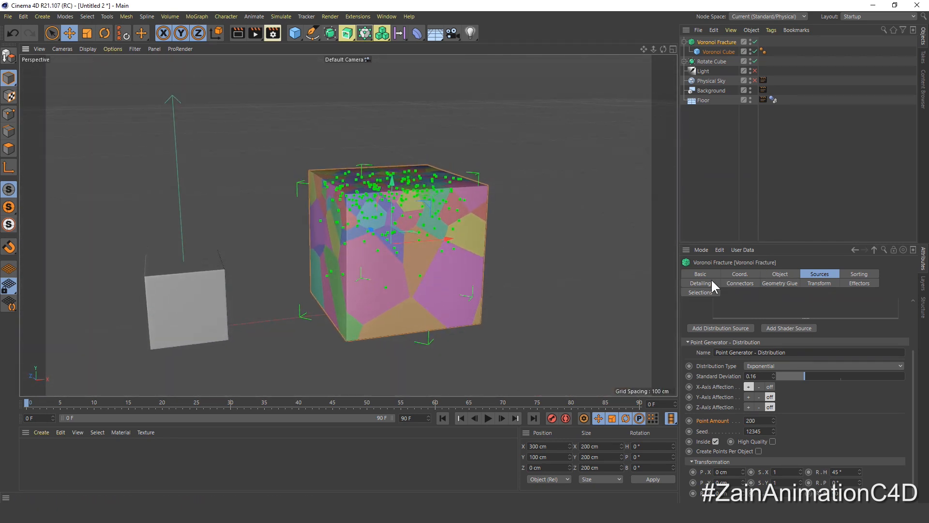
Enable the Inside Faces and Outside Faces selections of the Voronoi Fracture and turn off Colorize Fragments.
left_click(701, 291)
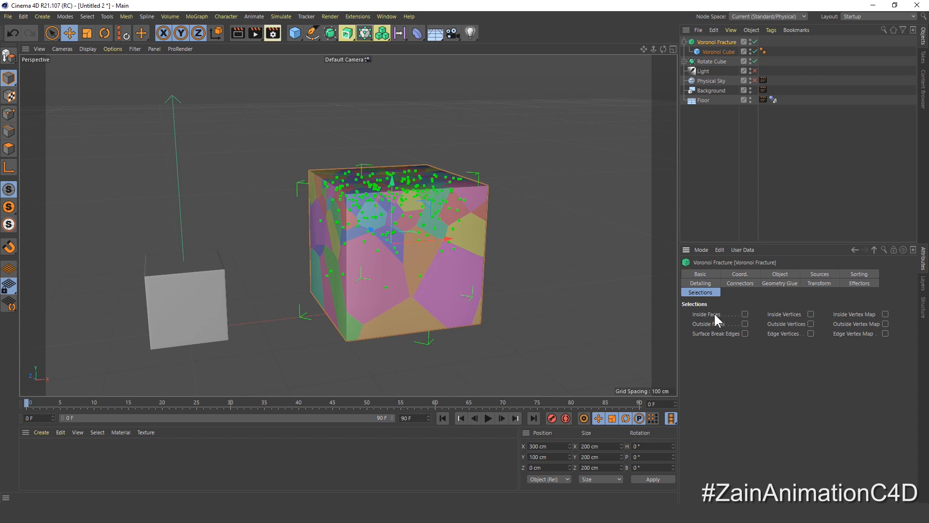
left_click(710, 321)
left_click(780, 274)
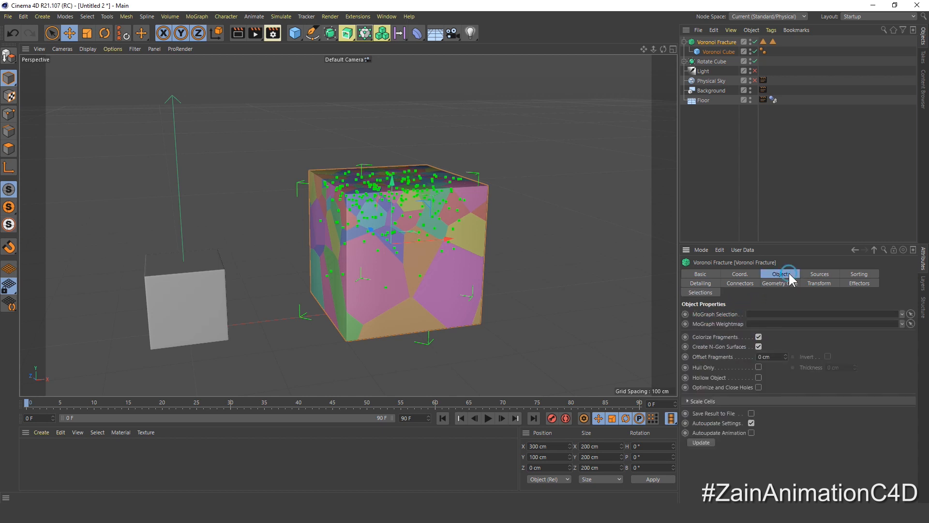
left_click(758, 336)
left_click(713, 141)
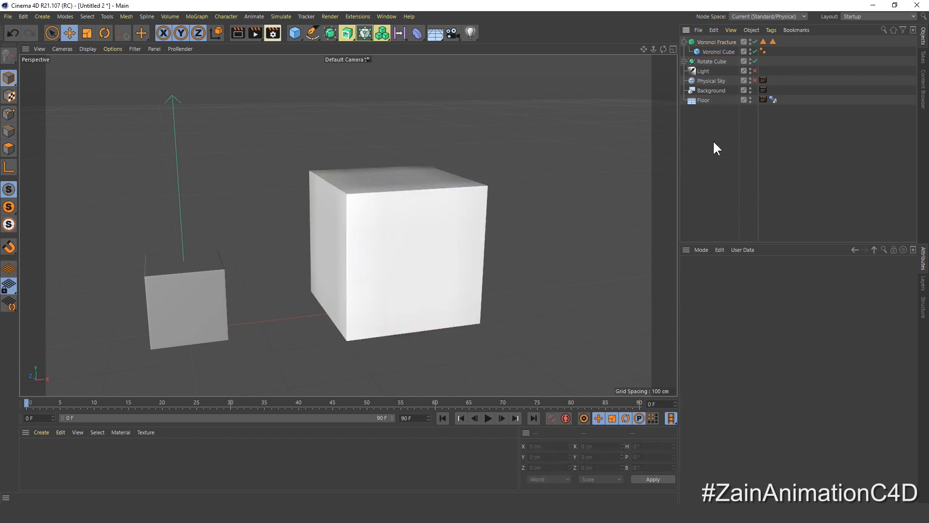
Collapse the Voronoi Fracture's hierarchy and add a Rigid Body simulation tag to it.
left_click(683, 42)
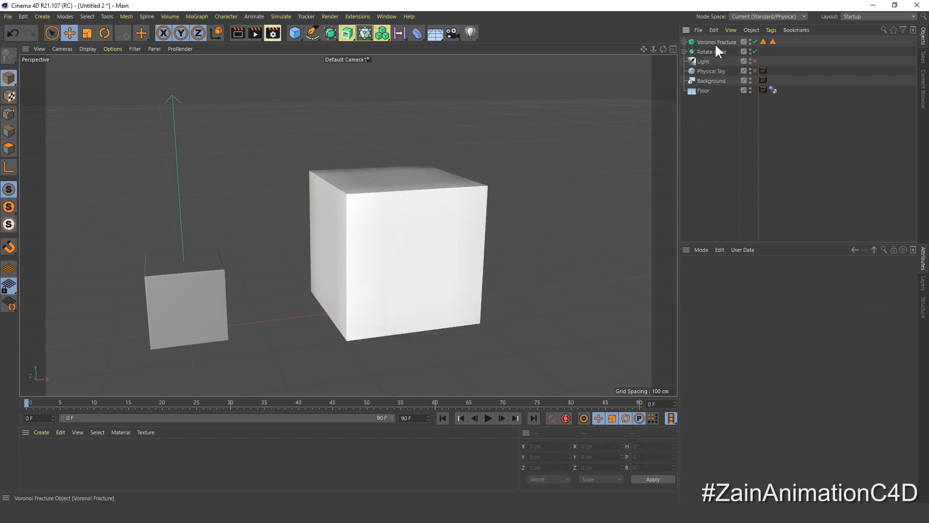
left_click(715, 42)
right_click(710, 41)
mouse_move(768, 141)
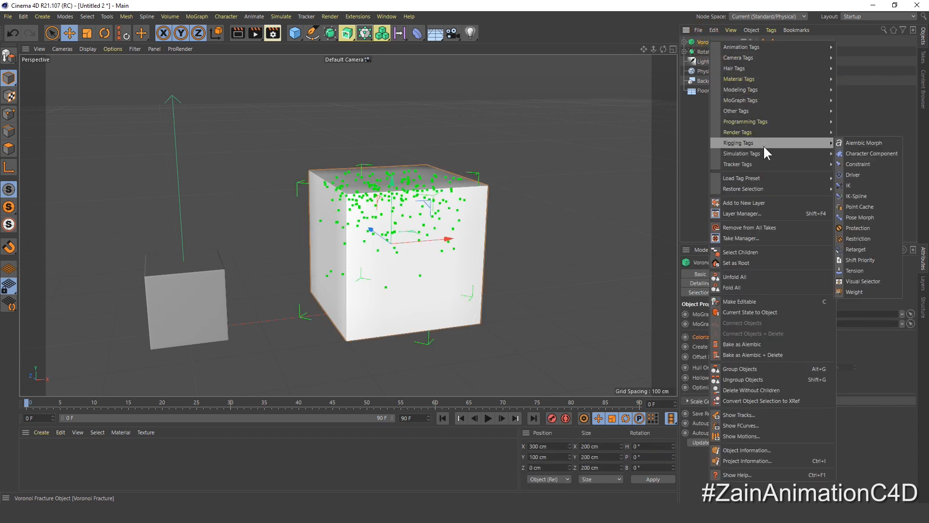
left_click(861, 153)
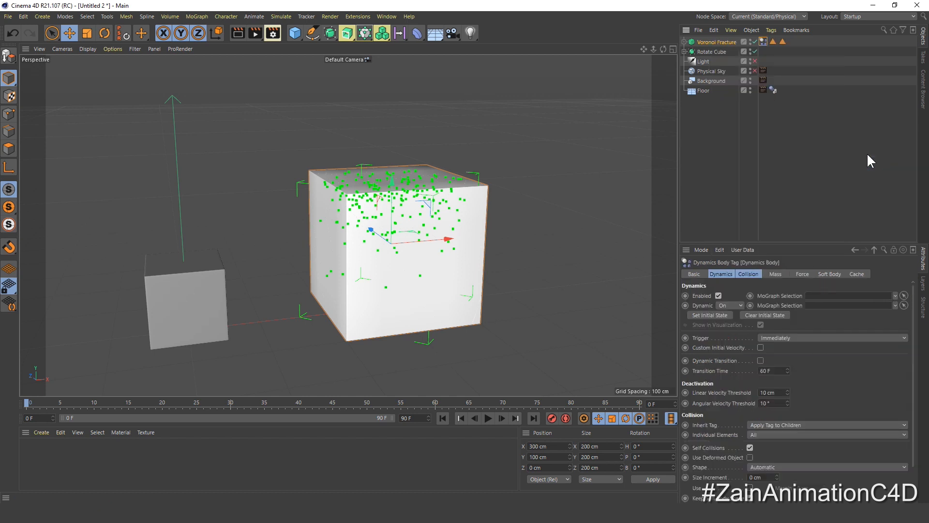
Set Follow Position and Follow Rotation to 100 in the force settings of the Dynamics Body tag.
left_click(757, 275)
left_click(704, 298)
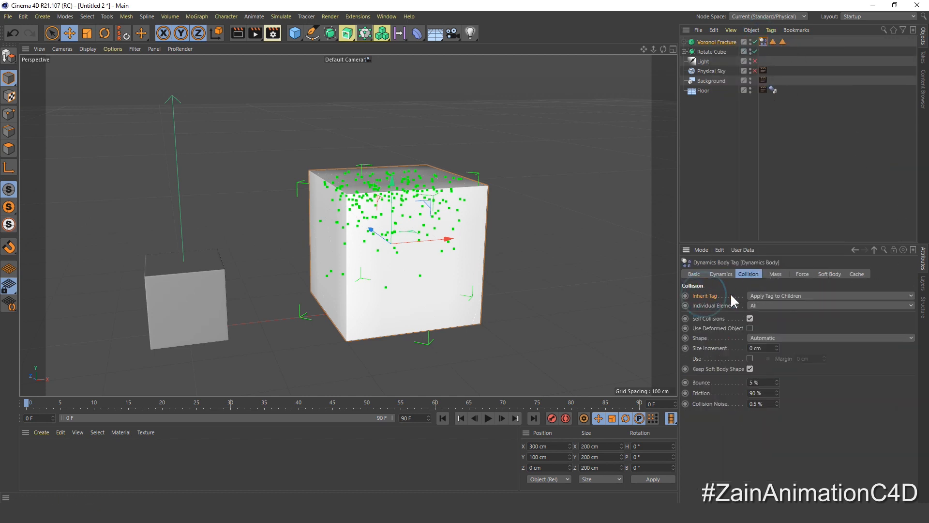
left_click(799, 274)
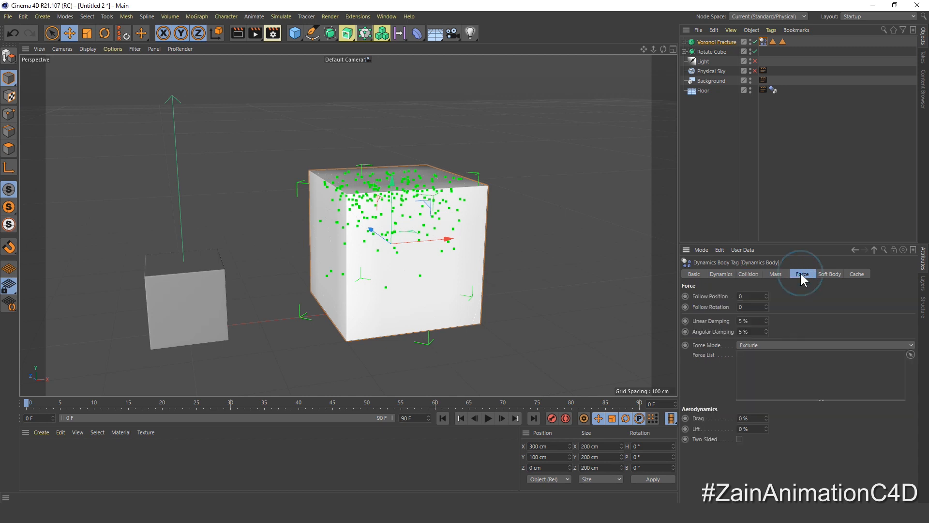
left_click(709, 296)
type("100")
key("Tab")
type("100")
Set the trigger of the Voronoi Fracture's Dynamics Body tag to On Collision.
left_click(721, 274)
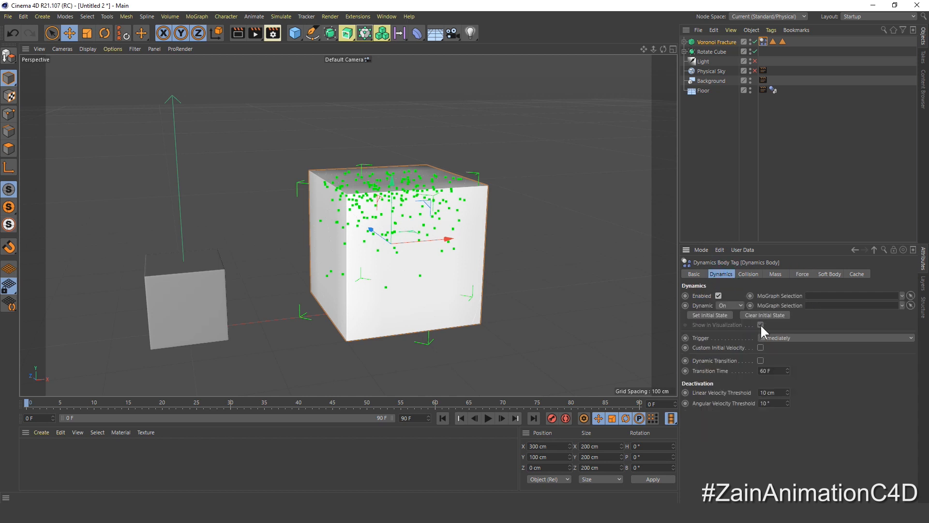
left_click(762, 337)
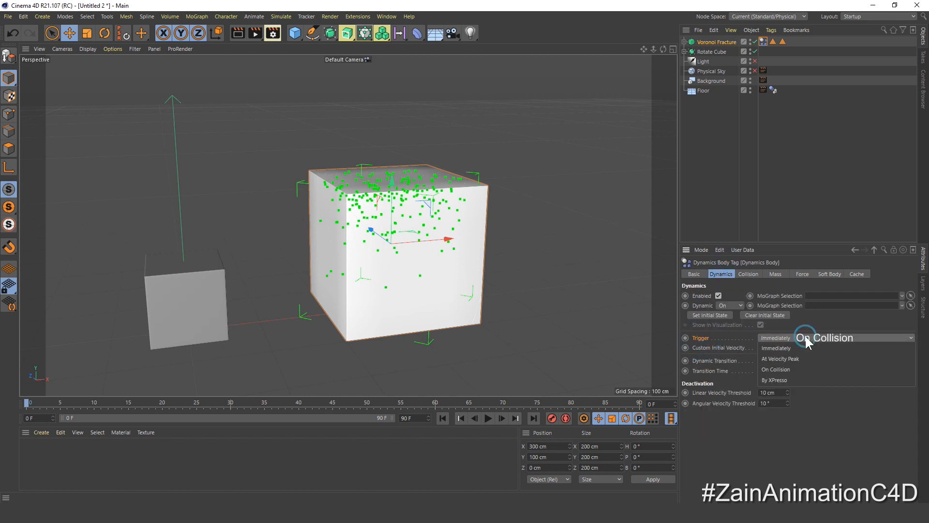
left_click(798, 366)
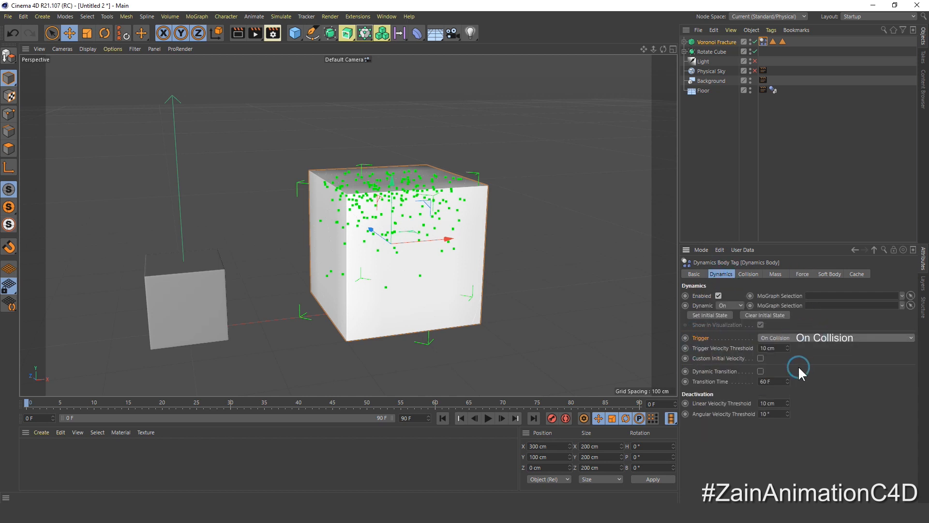
Deselect everything and hide the Voronoi Fracture in the viewport.
left_click(695, 130)
left_click_drag(489, 233, 448, 224, "alt")
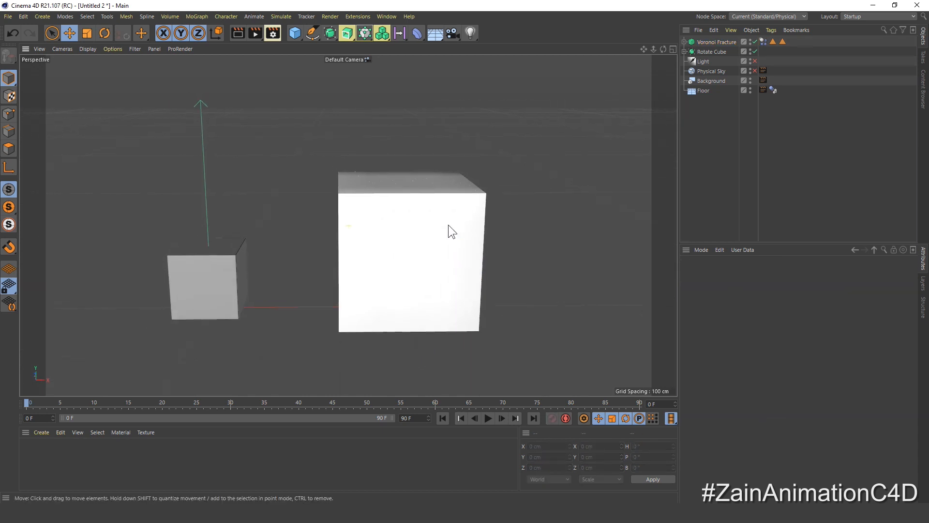
left_click(750, 41)
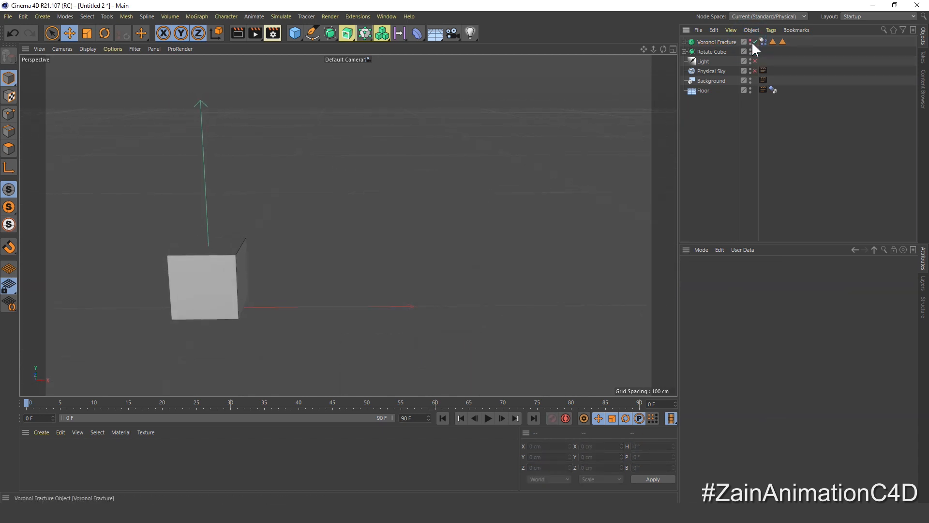
Add a Null object to the scene.
left_click(295, 33)
key("ctrl+z")
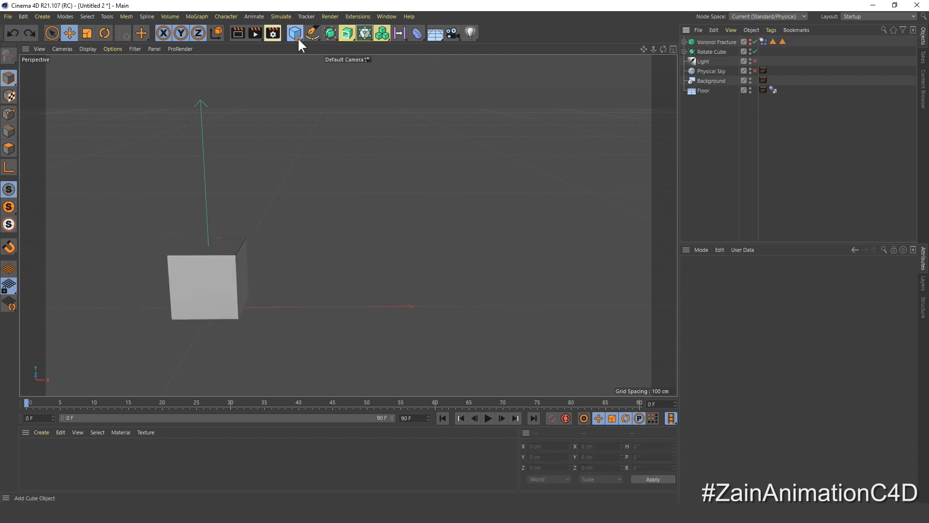
left_click(296, 34)
left_click(322, 47)
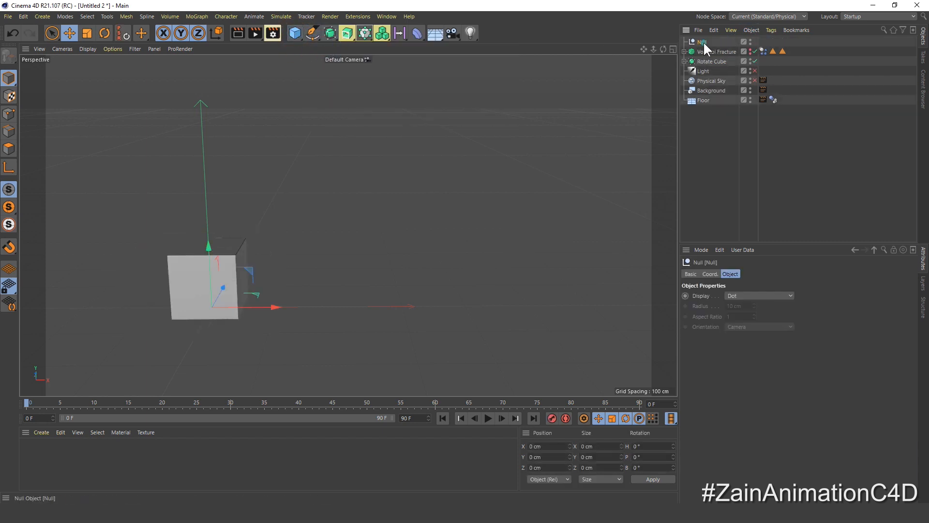
Rename the new Null object as Step 1.
double_click(704, 41)
type("Step")
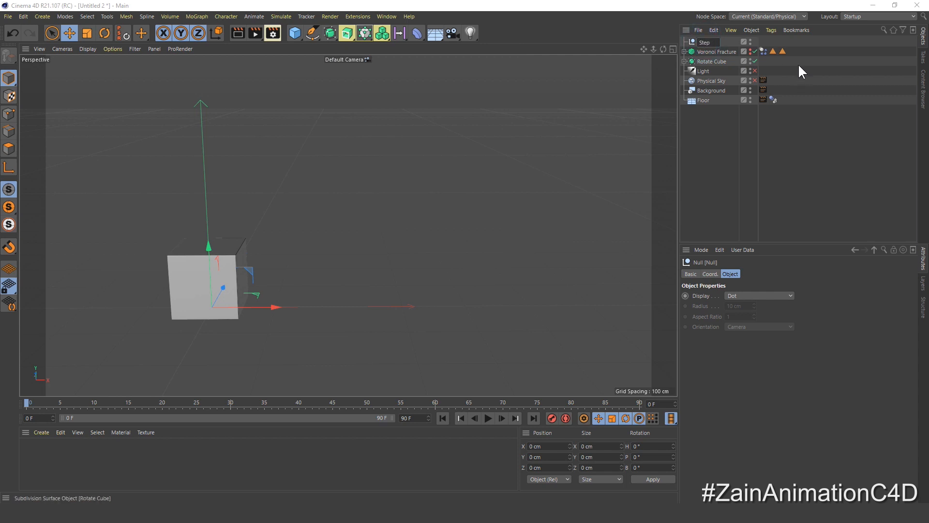
type(" 11")
key("Return")
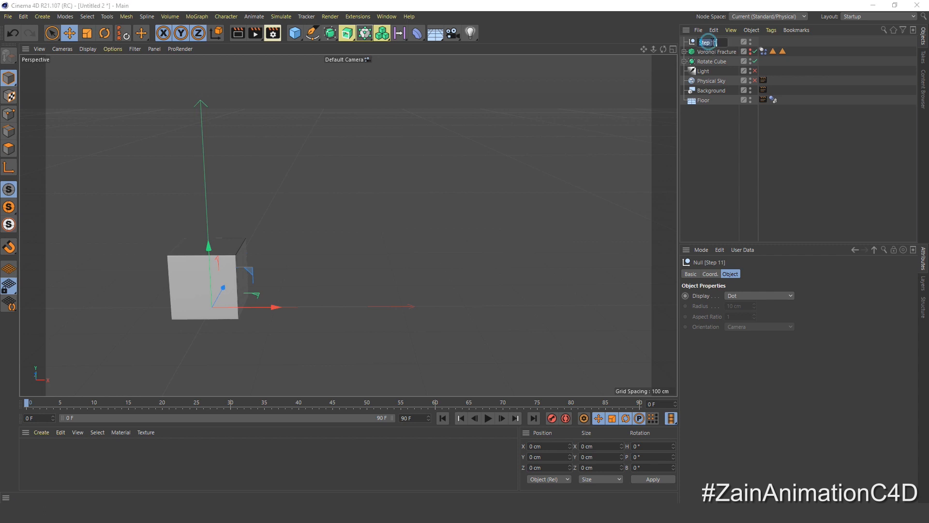
double_click(707, 41)
key("BackSpace")
key("Return")
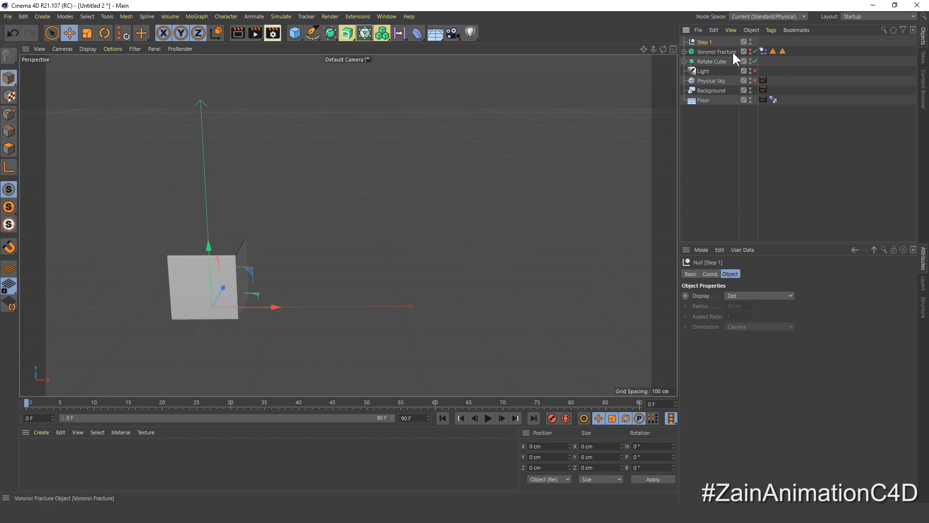
Set the Step 1 null's P.X position to 50 cm and check it against the cube in the Front view.
left_click(710, 274)
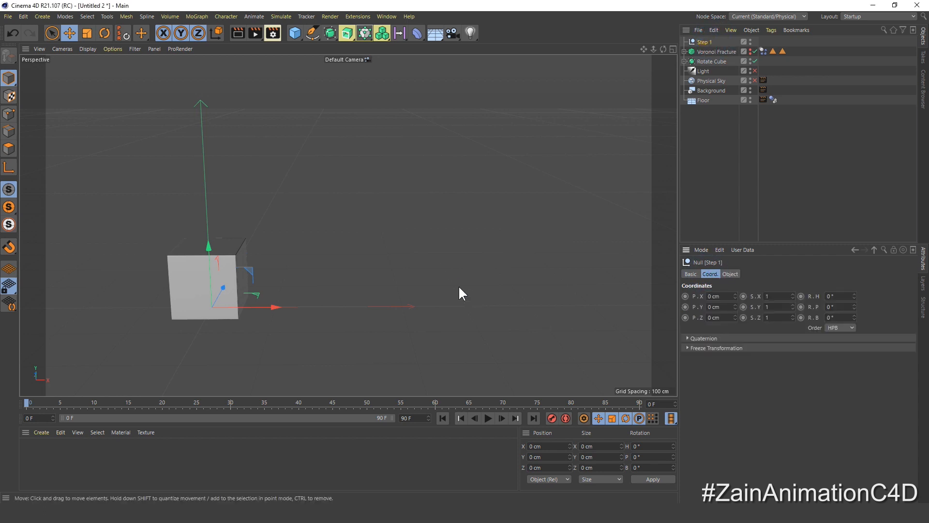
left_click(729, 296)
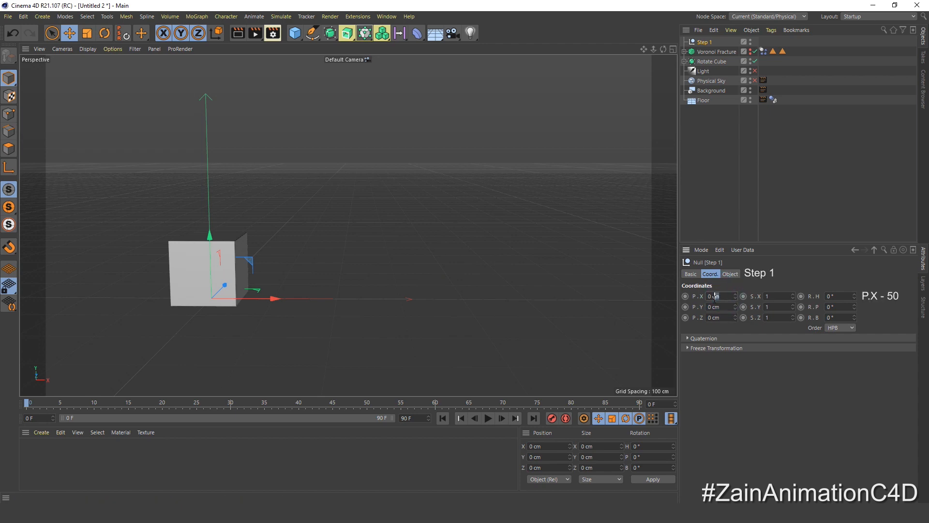
type("50")
key("Return")
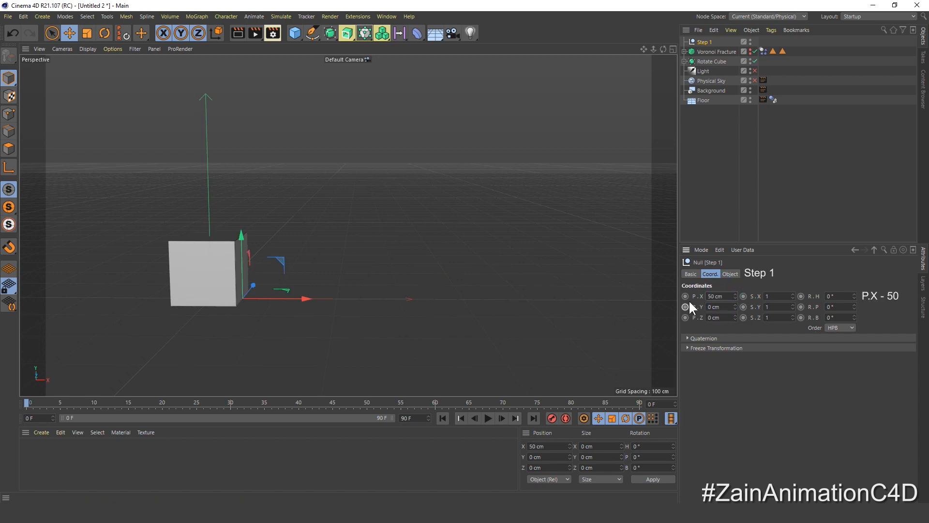
middle_click(304, 300)
middle_click(382, 299)
scroll(369, 212, "up", 12)
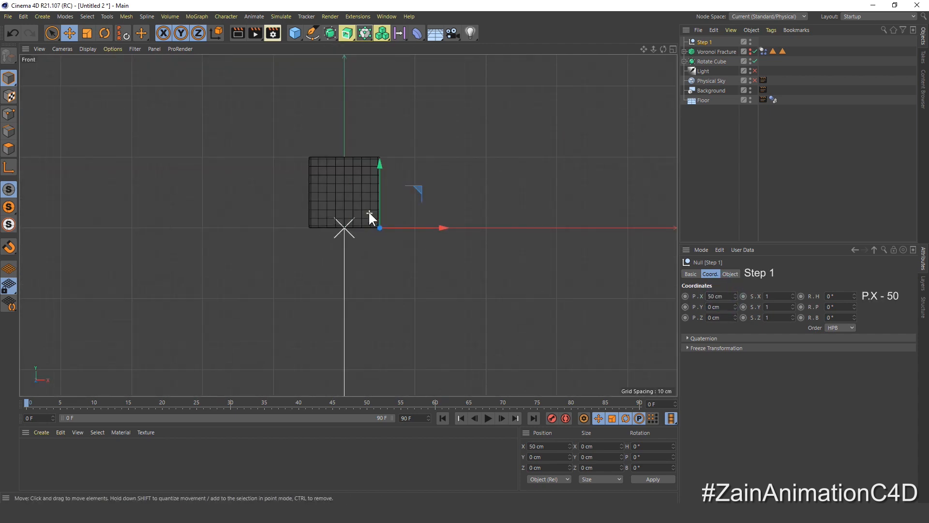
middle_click(395, 213)
middle_click(233, 147)
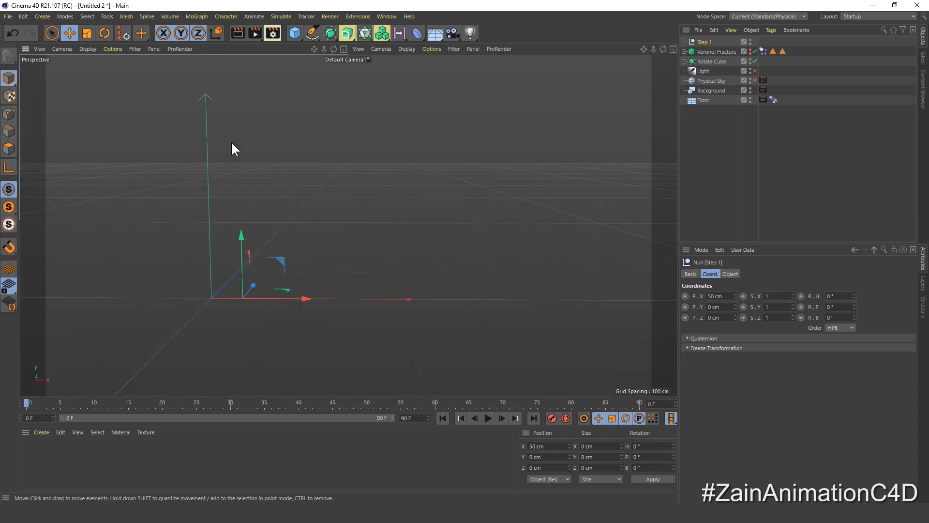
Duplicate the Step 1 null and name the copy Step 2.
key("ctrl+c")
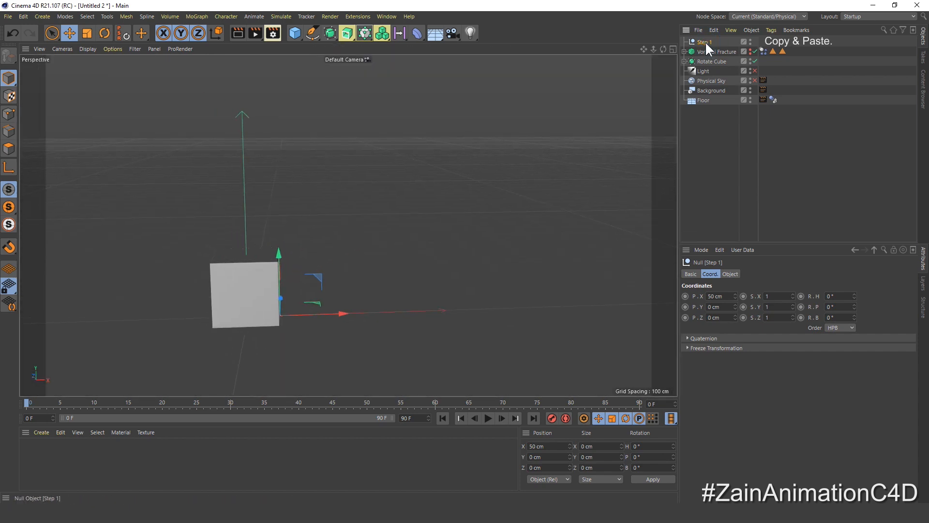
key("ctrl+v")
double_click(708, 42)
type("Step 2")
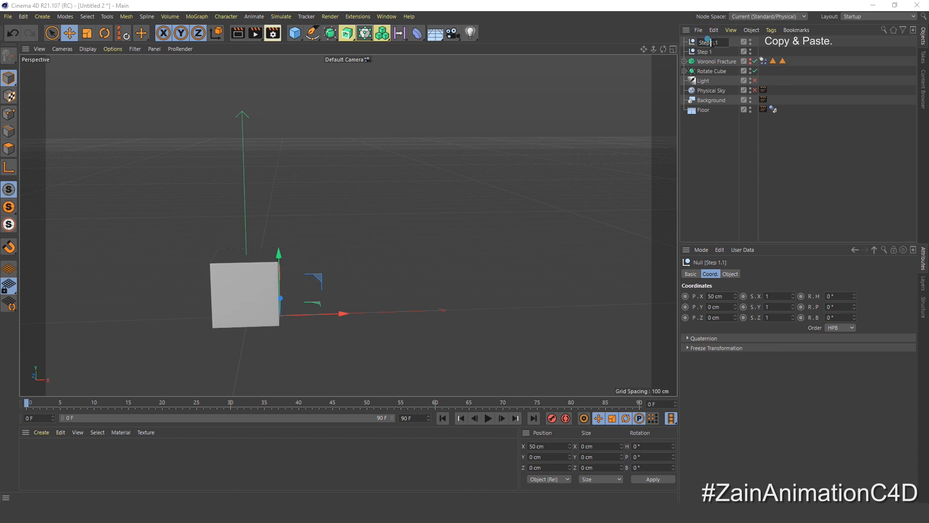
key("Return")
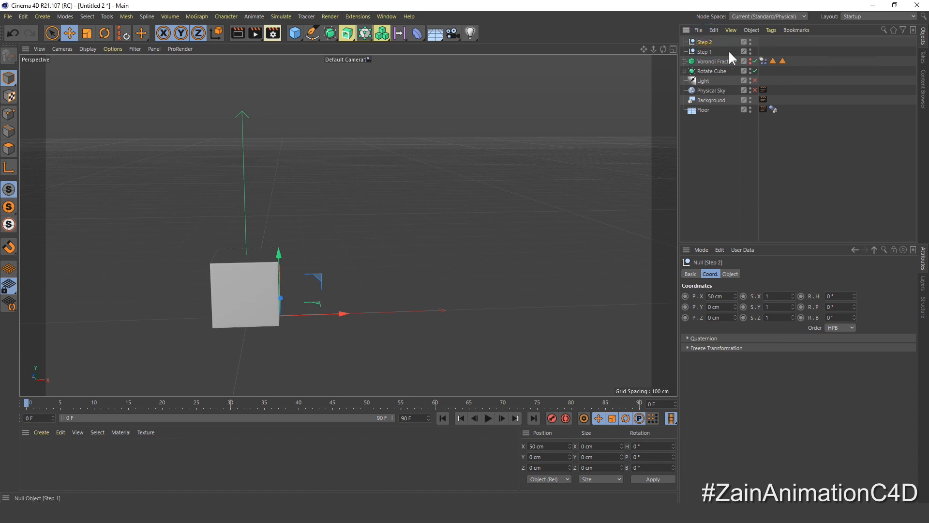
Set the Step 2 null's P.X position to 150 cm.
left_click(719, 297)
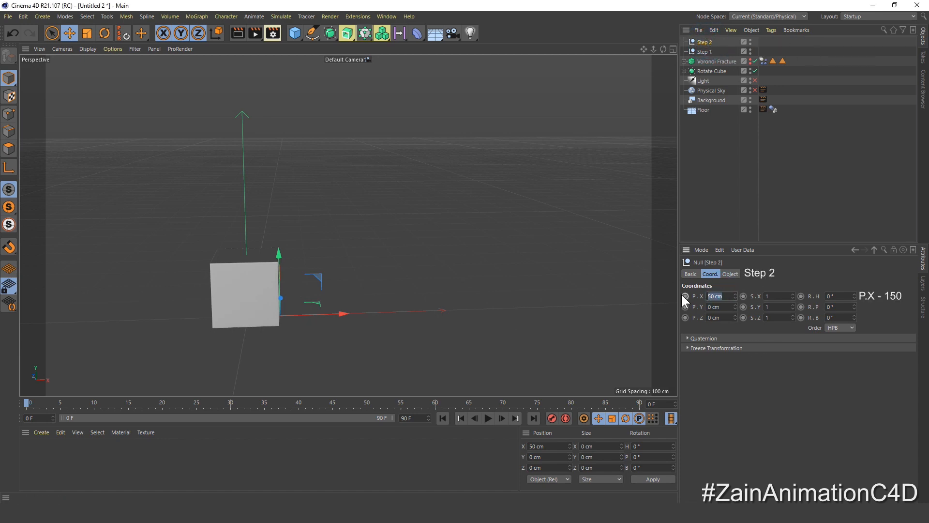
type("150")
key("Return")
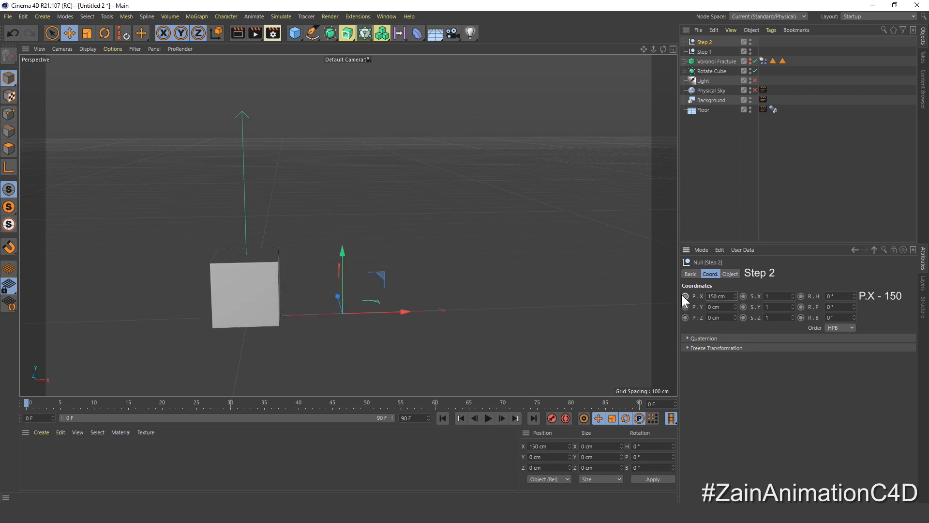
Duplicate the Step 2 null and name the copy Step 3.
key("ctrl+c")
key("ctrl+v")
double_click(707, 41)
type("Step")
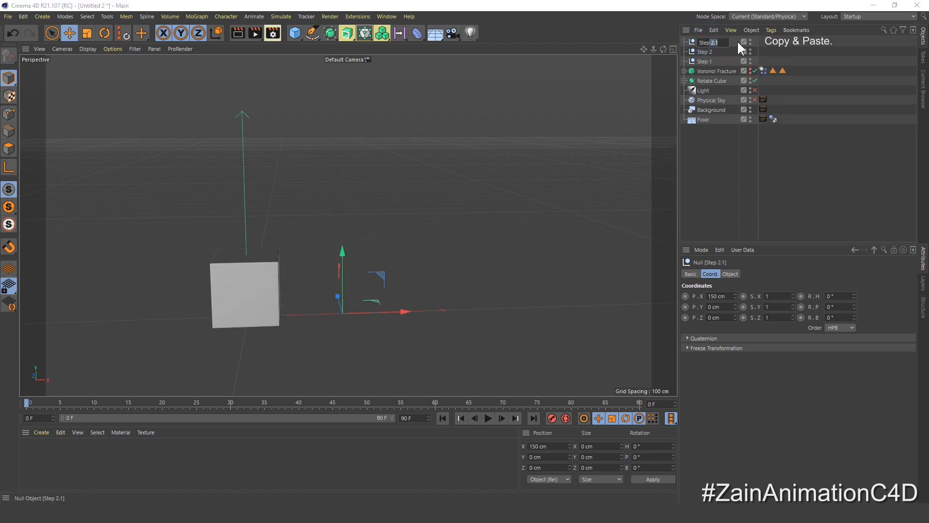
type(" 3")
key("Return")
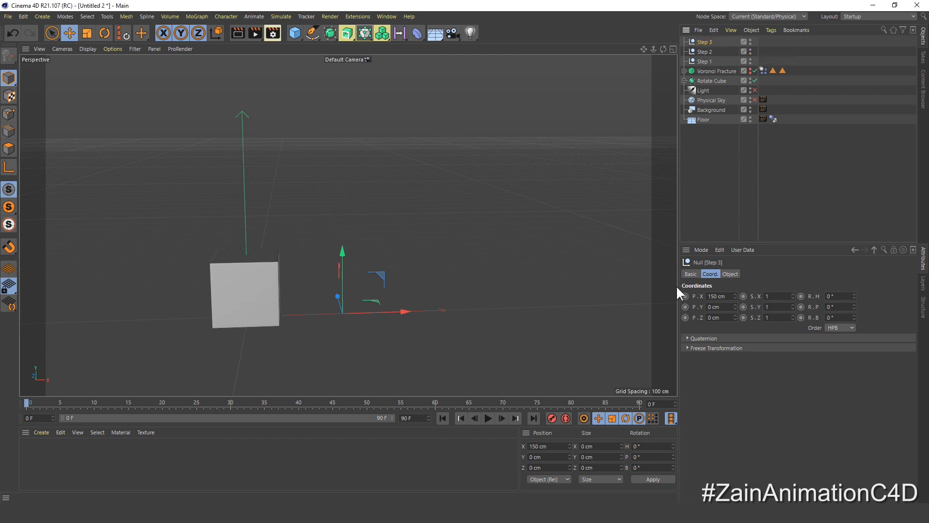
Set the Step 3 null's P.X position to 250 cm.
double_click(718, 296)
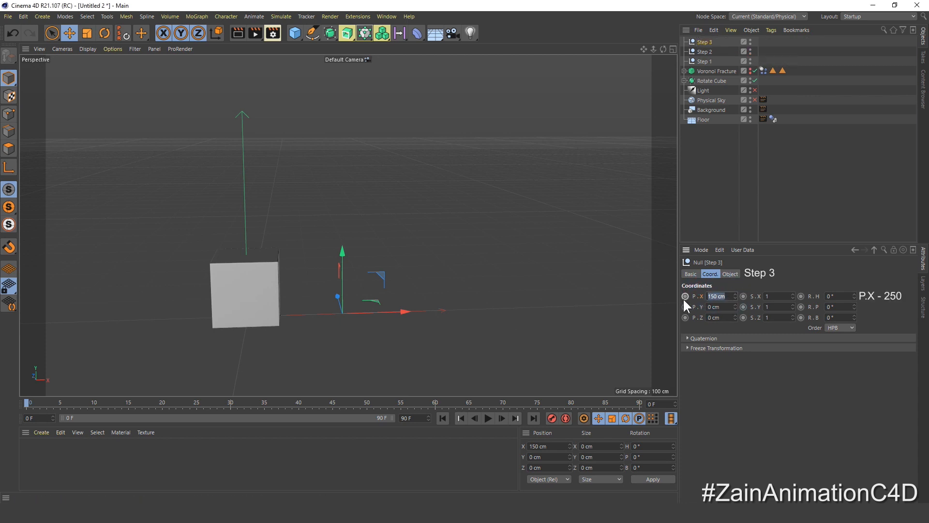
type("250")
key("Return")
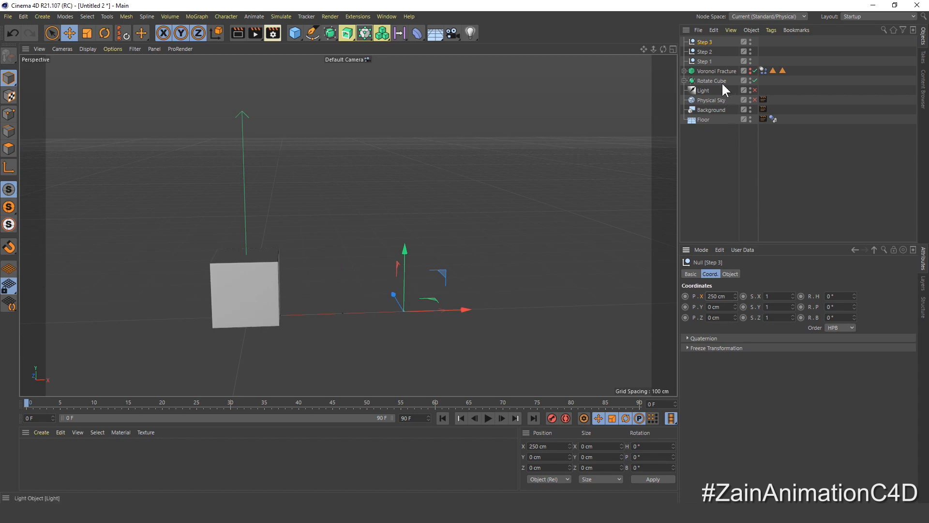
Duplicate the Step 3 null and name the copy Step 4.
left_click(702, 41)
key("ctrl+c")
key("ctrl+v")
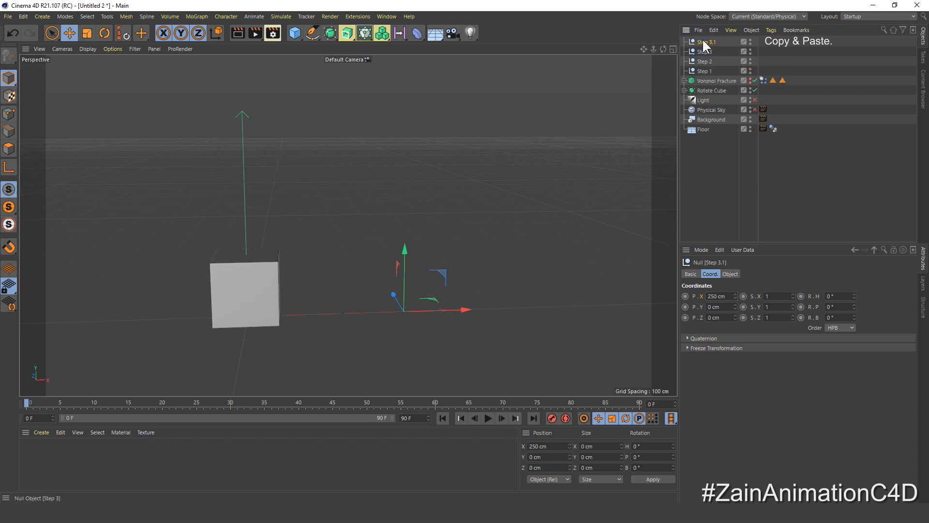
double_click(710, 42)
key("BackSpace")
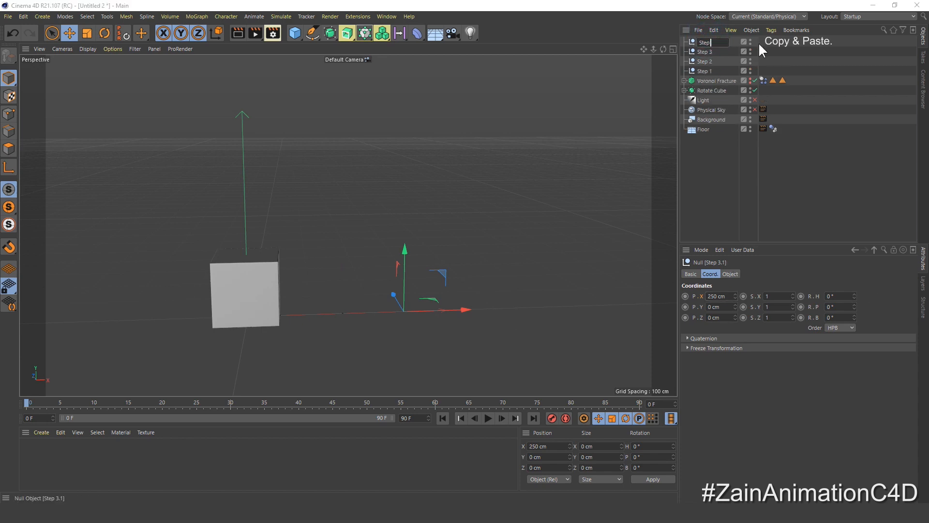
key("Return")
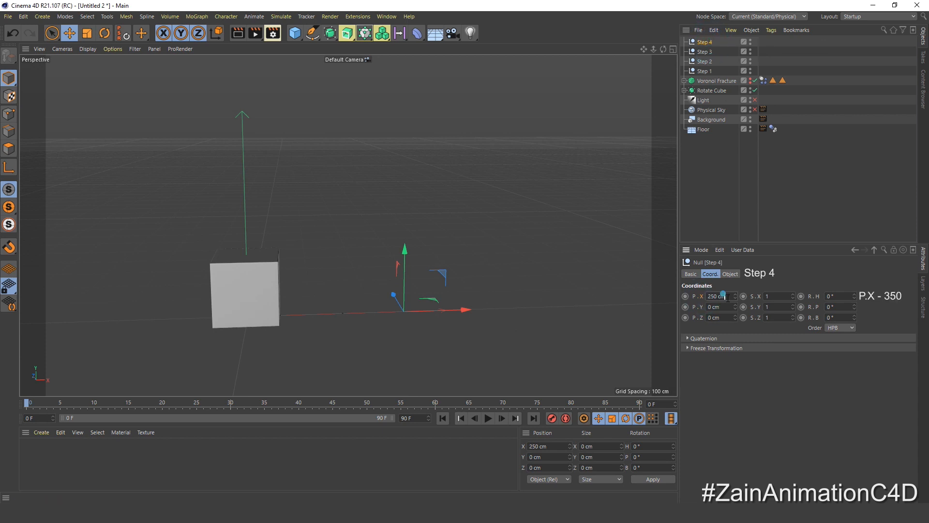
Set the Step 4 null's P.X position to 350 cm.
double_click(707, 296)
type("350")
key("Return")
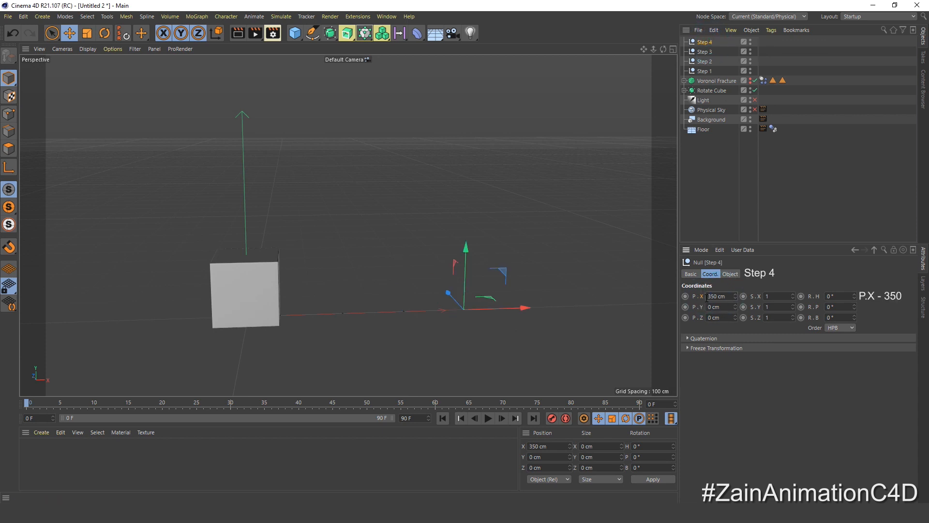
Duplicate the Step 4 null and name the copy Step 5.
left_click(710, 39)
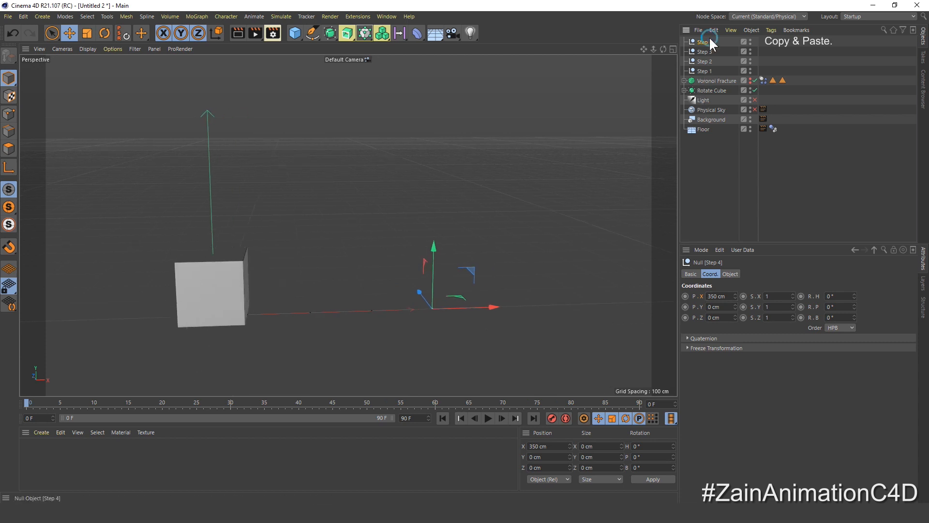
key("ctrl+c")
key("ctrl+v")
double_click(710, 42)
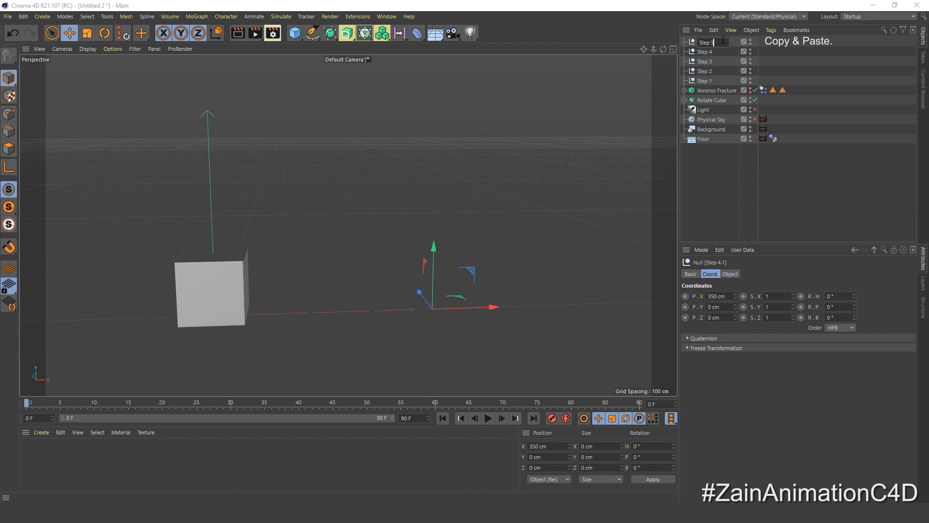
type("Step 5")
key("Return")
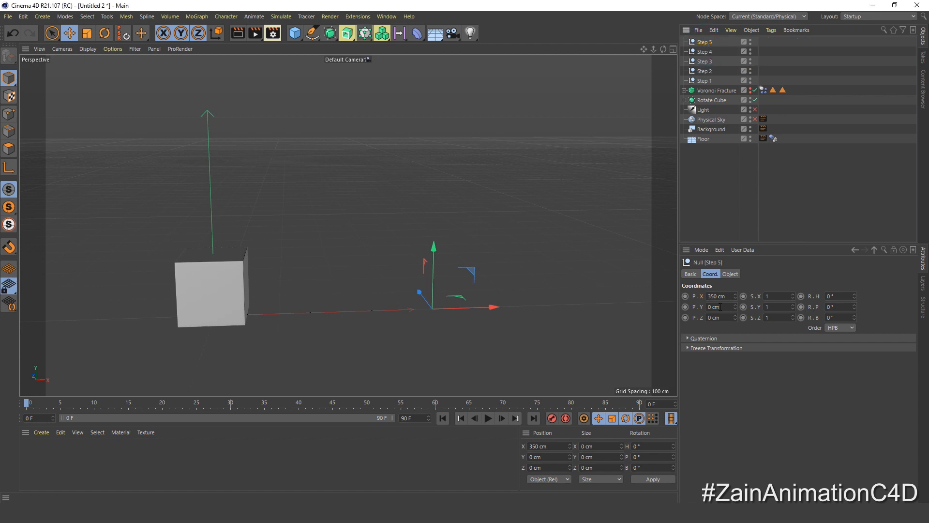
Set the Step 5 null's P.X position to 450 cm.
left_click(721, 296)
type("45")
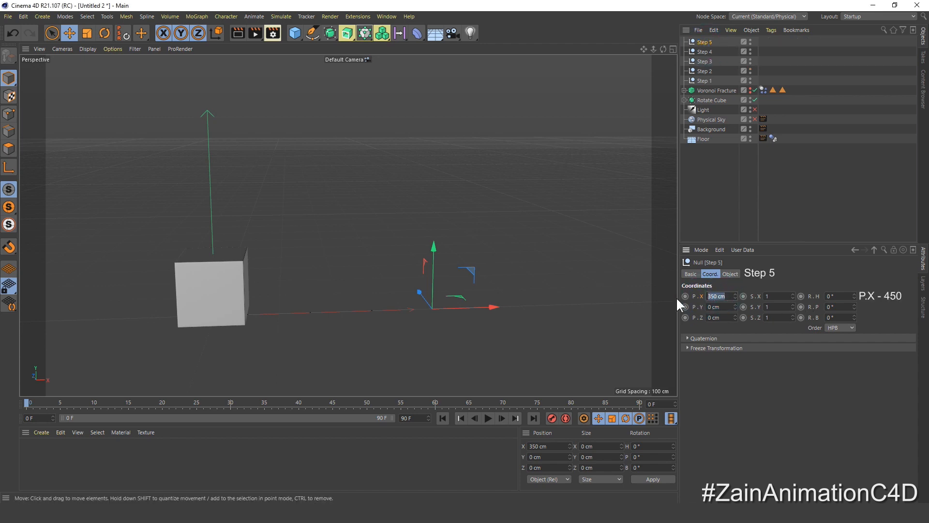
type("0")
key("Return")
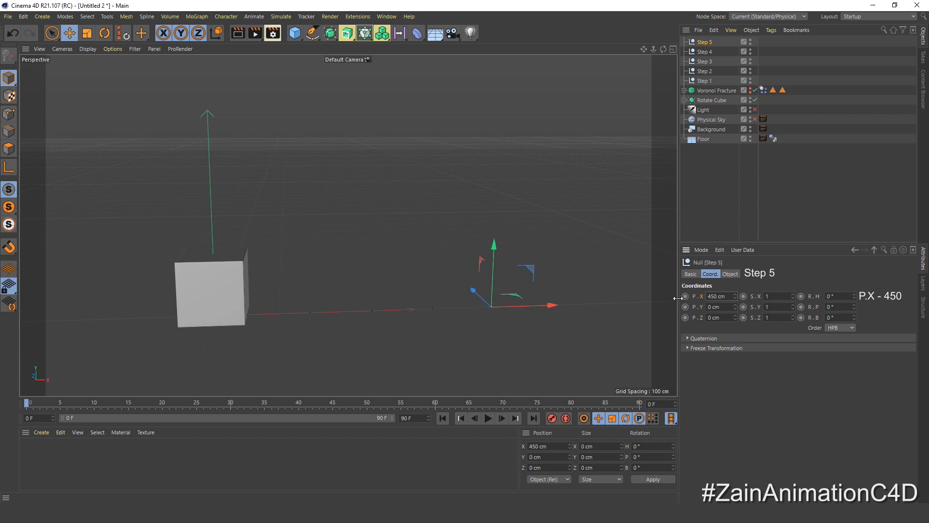
Duplicate the Step 5 null and name the copy Step 6.
key("ctrl+c")
key("ctrl+v")
double_click(707, 42)
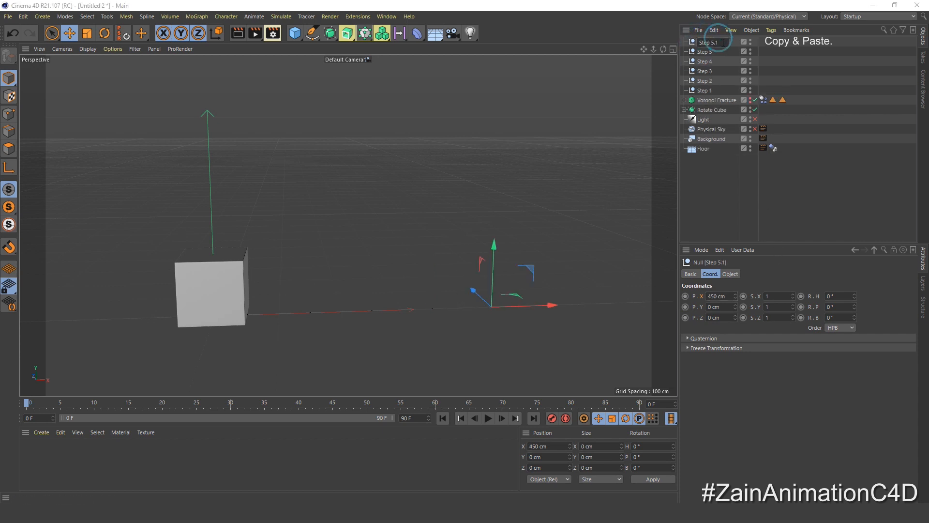
type("6")
key("Return")
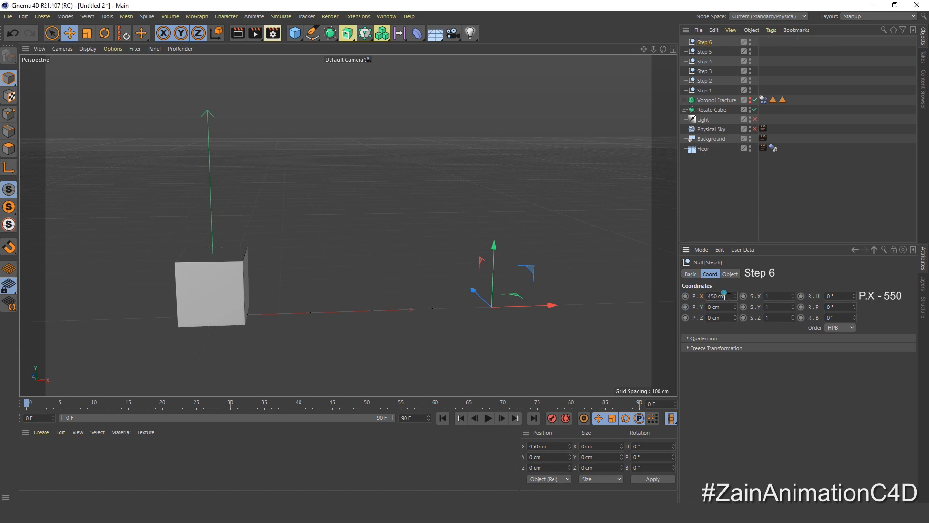
Set the Step 6 null's P.X position to 550 cm.
left_click_drag(728, 296, 684, 300)
type("550")
key("Return")
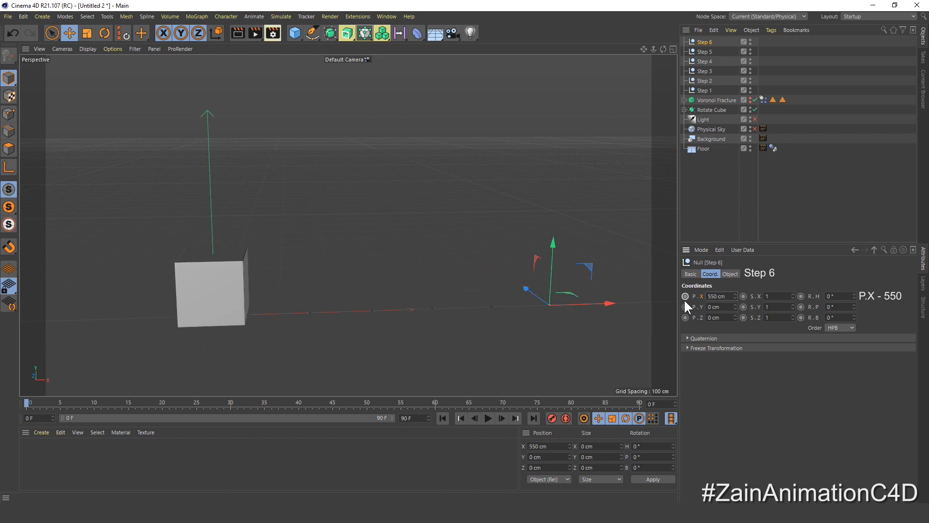
Make the Rotate Cube a child of the Step 1 null and select Step 1.
left_click_drag(426, 249, 281, 287, "alt")
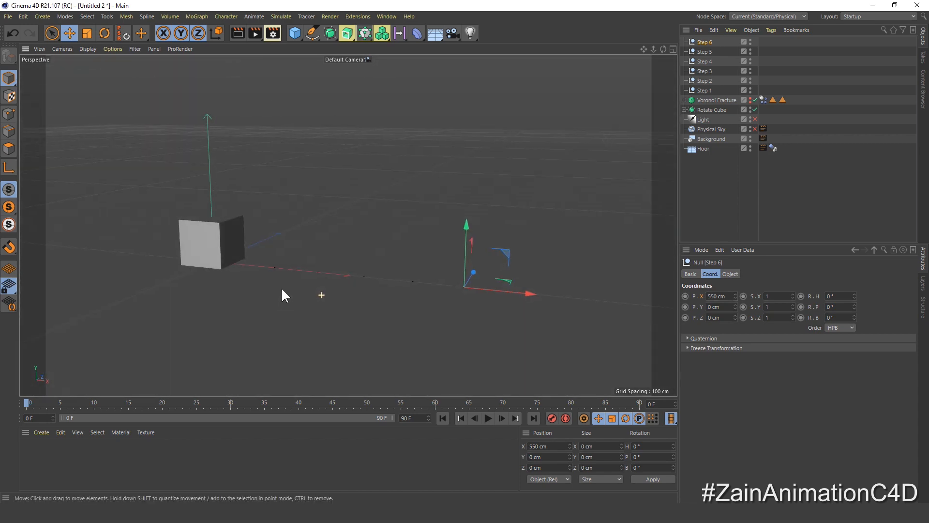
middle_click_drag(299, 212, 342, 234, "alt")
left_click(710, 106)
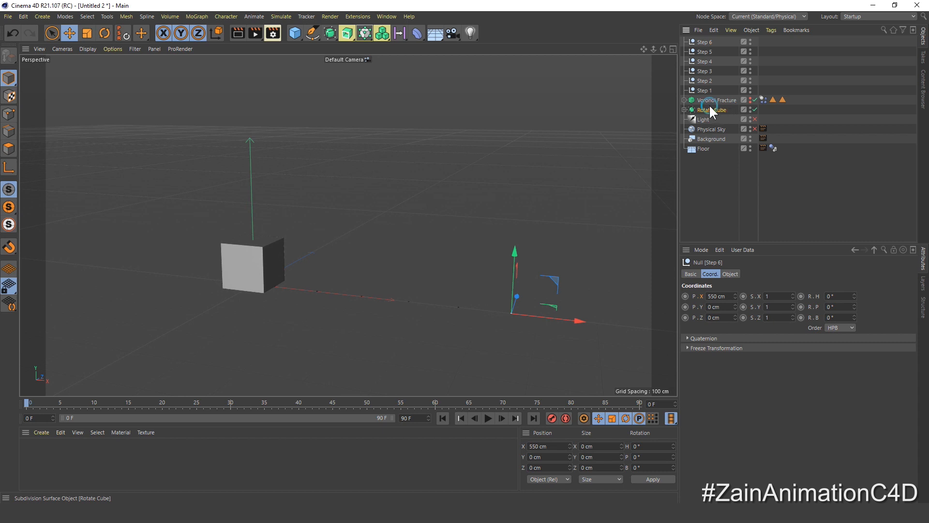
left_click(684, 110)
left_click(684, 110)
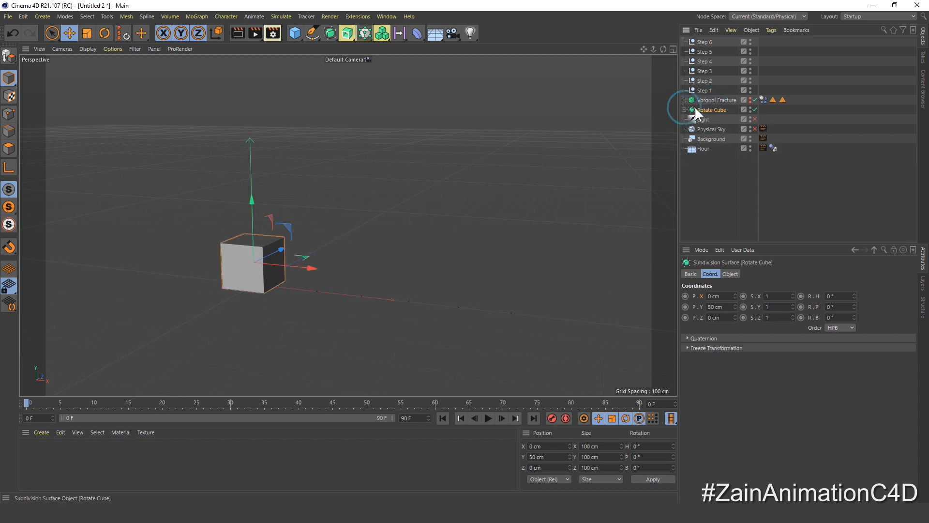
left_click_drag(695, 106, 702, 91)
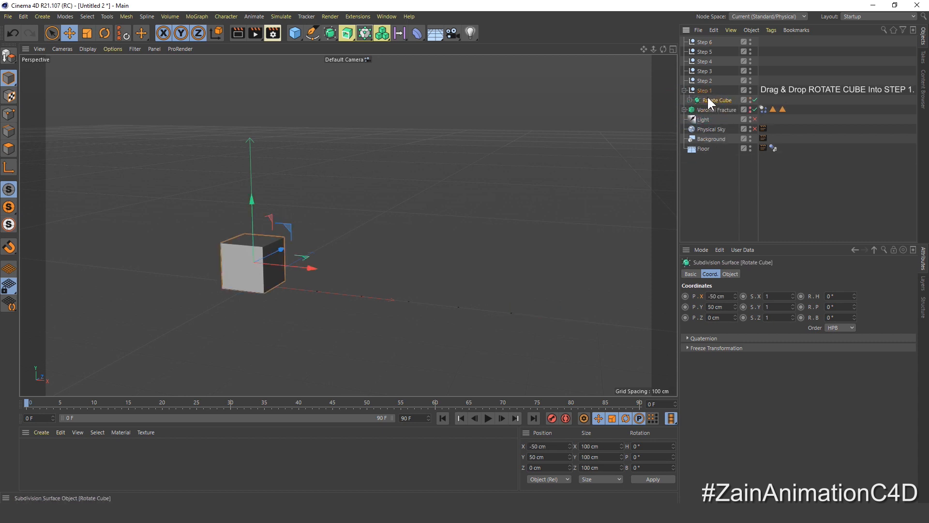
left_click(700, 91)
Set the animation's end frame to 200 and extend the preview range to 200 F.
double_click(412, 417)
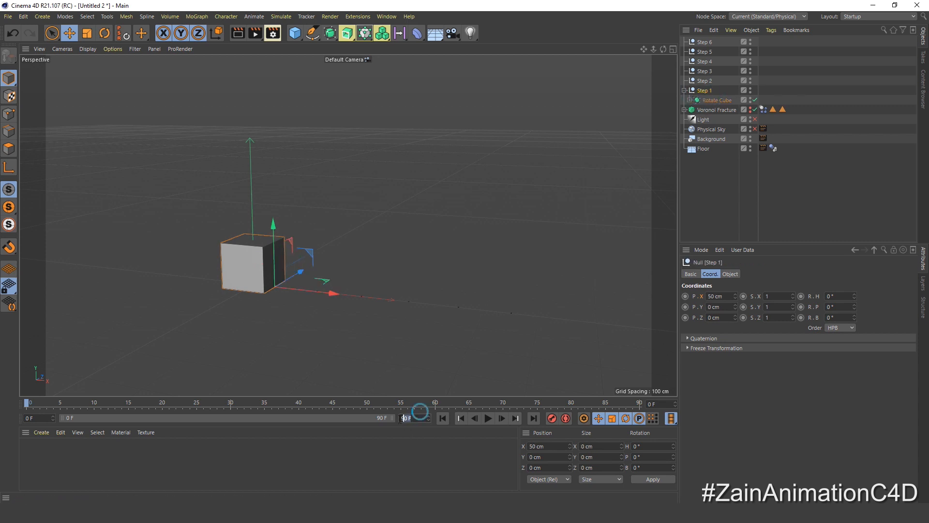
type("200")
key("Return")
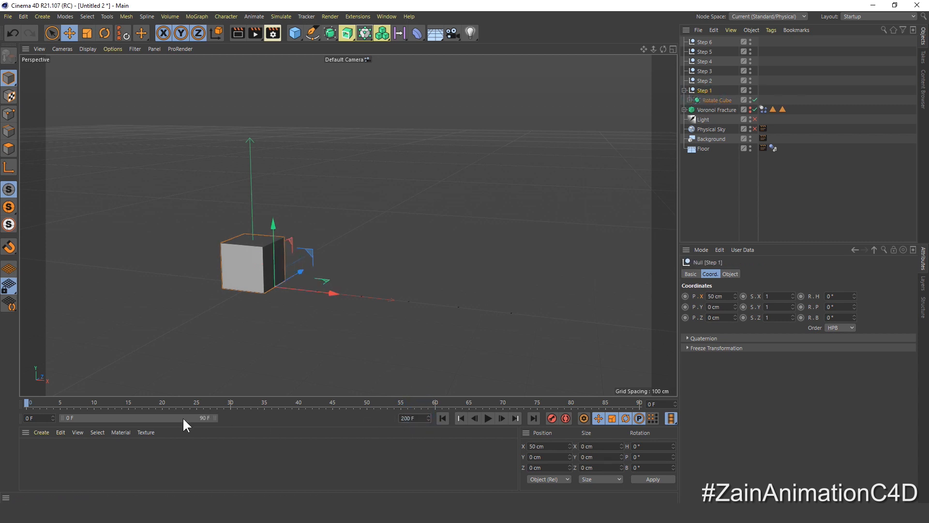
left_click_drag(215, 413, 395, 416)
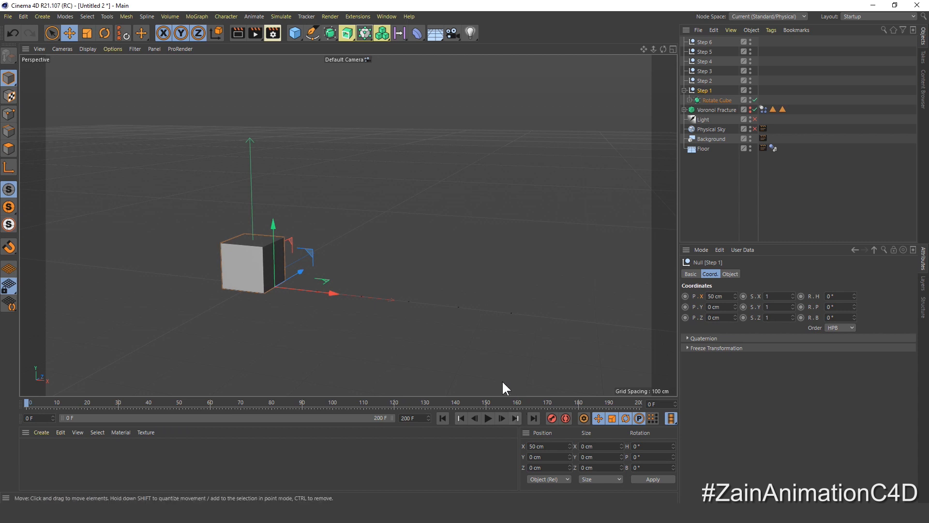
Collapse the Step 1 null's hierarchy and keyframe its R.B rotation at 0° on frame 0.
left_click_drag(290, 289, 250, 281, "alt")
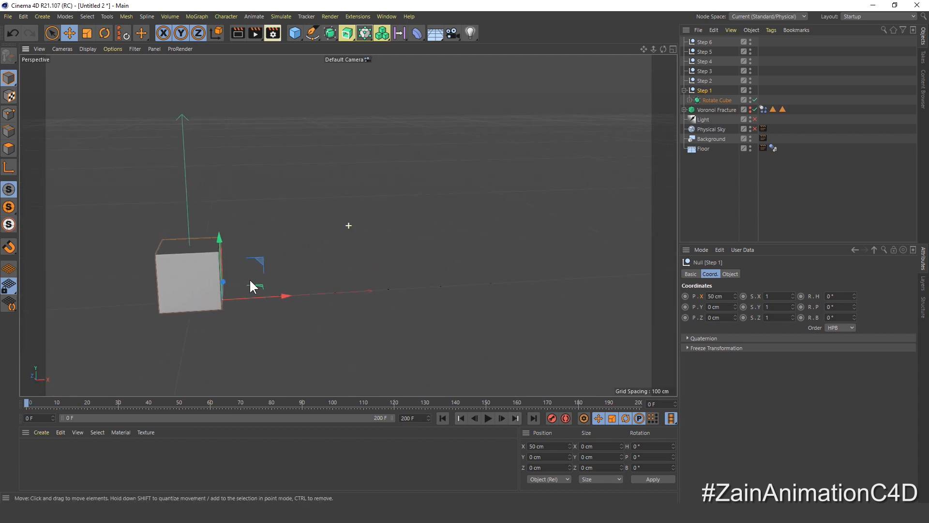
left_click(684, 90)
left_click(684, 91)
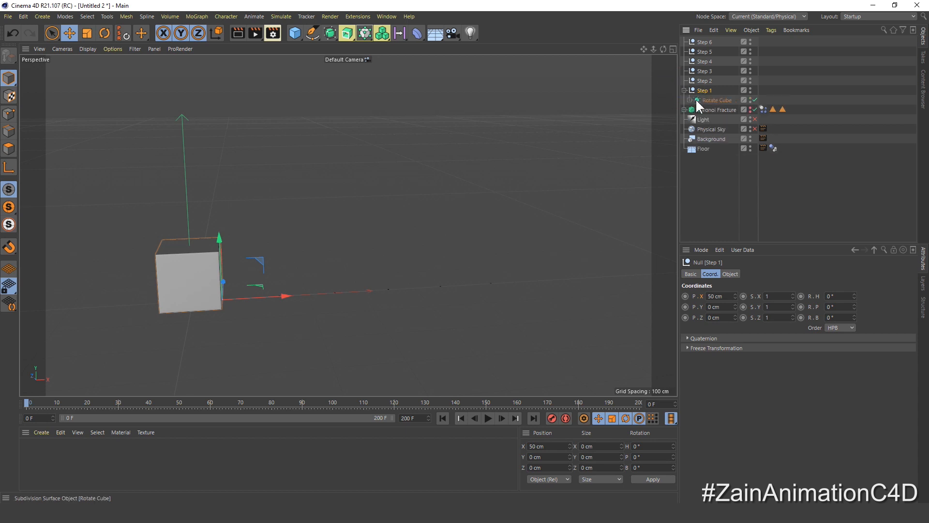
left_click(695, 99)
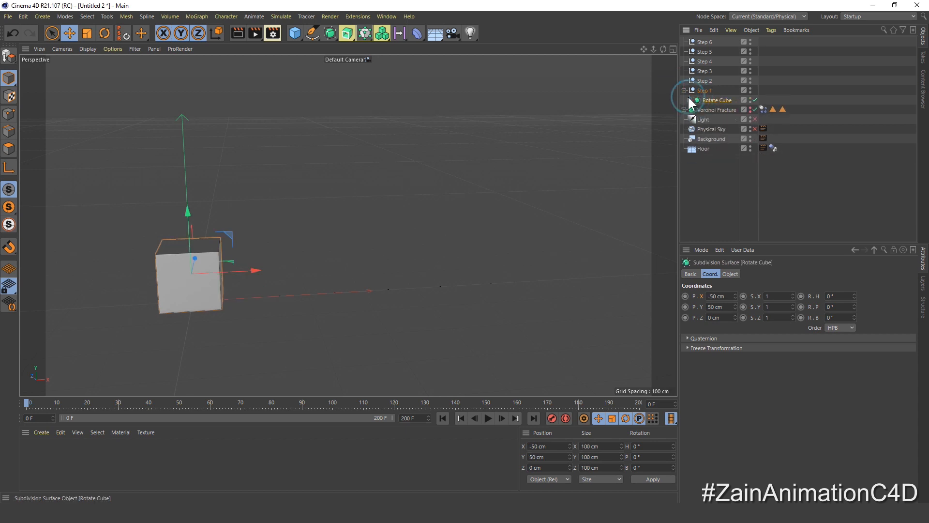
left_click(682, 91)
left_click(701, 90)
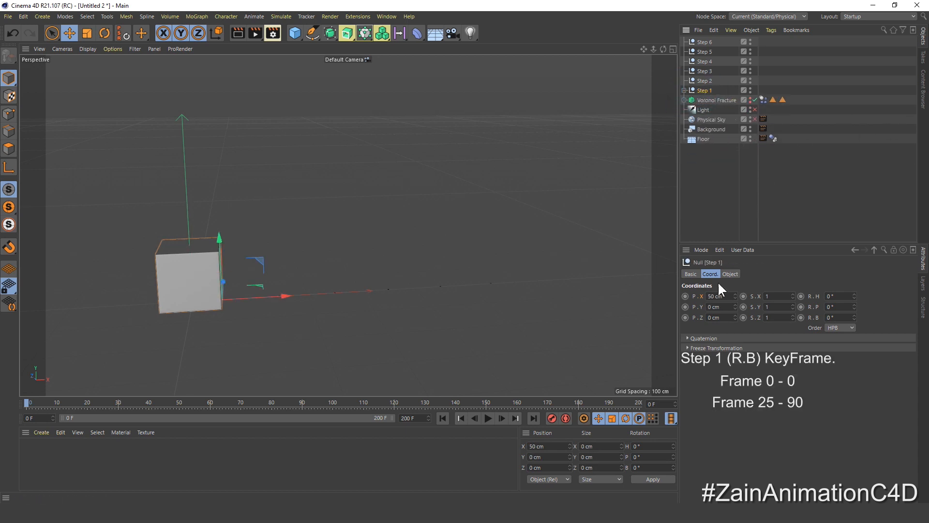
left_click(801, 318, "ctrl")
Set the Step 1 null's R.B rotation to 90° at frame 25 and keyframe it.
left_click(103, 403)
double_click(834, 318)
type("90")
key("Return")
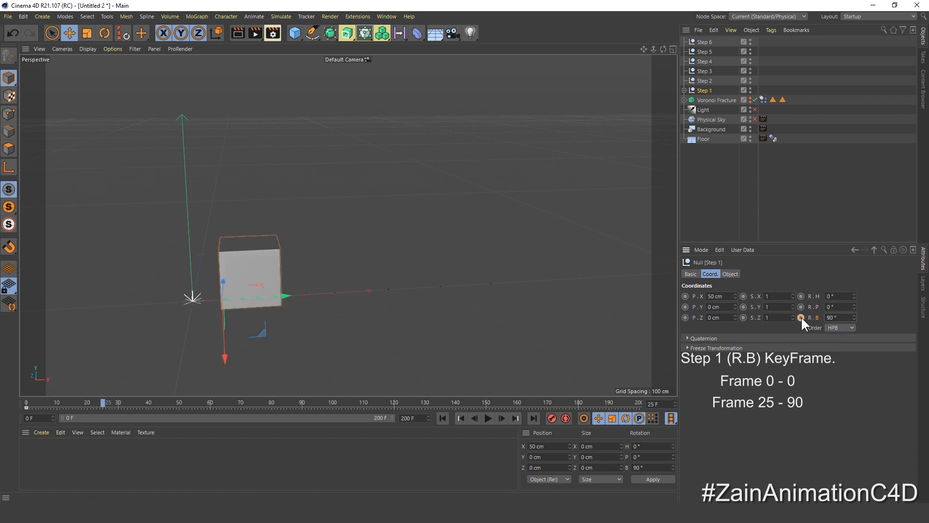
left_click(801, 318)
Go to frame 30 and make the Step 1 null a child of the Step 2 null.
mouse_move(103, 400)
left_mouse_down()
mouse_move(24, 405)
mouse_move(106, 411)
left_mouse_up()
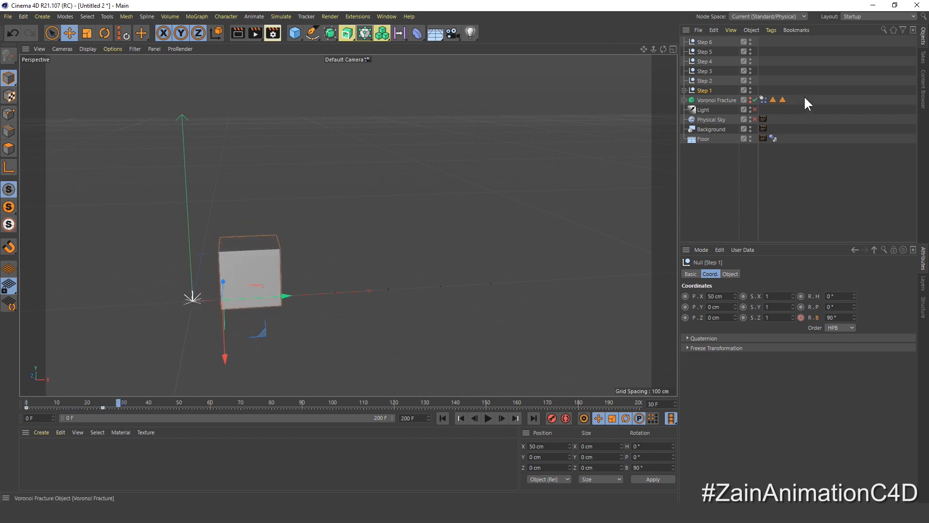
left_click_drag(713, 82, 714, 83)
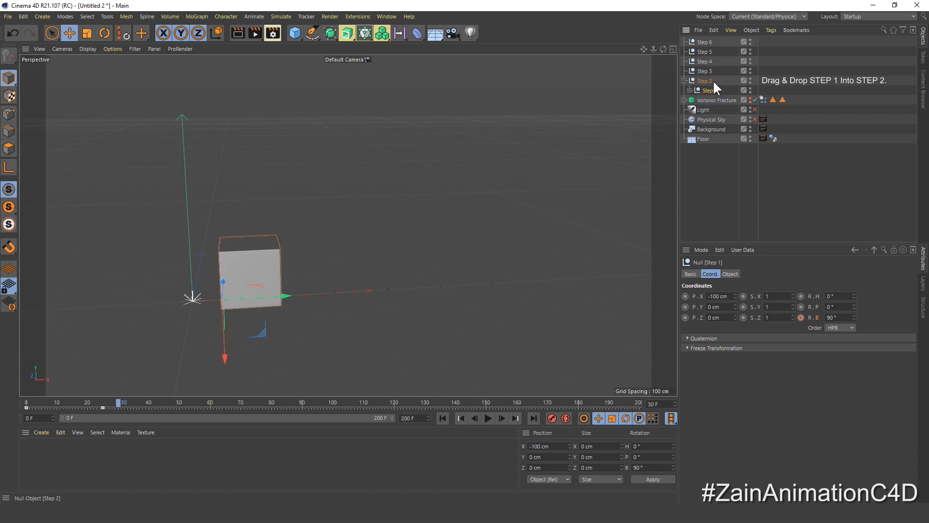
left_click(684, 81)
Keyframe the Step 2 null's R.B rotation at 0° on frame 30 and 90° on frame 55.
left_click(706, 80)
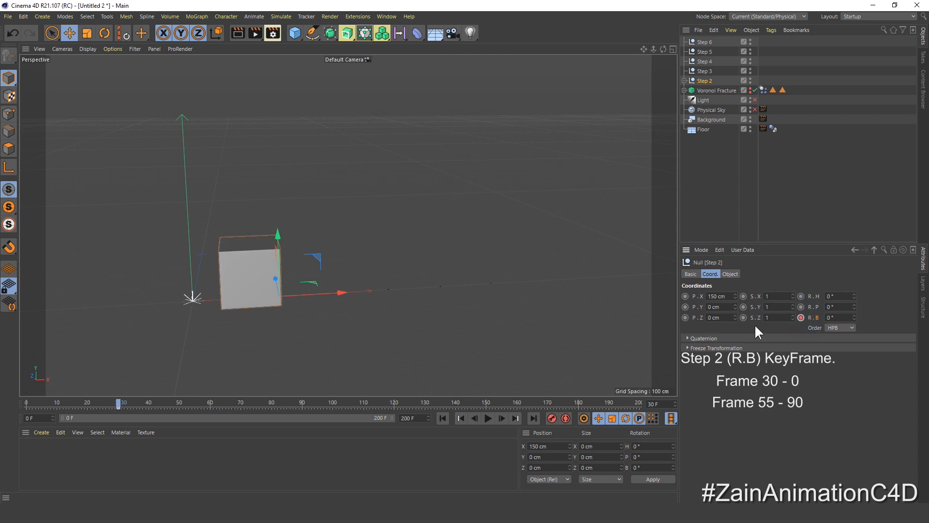
left_click(197, 405)
double_click(833, 317)
type("90")
key("Return")
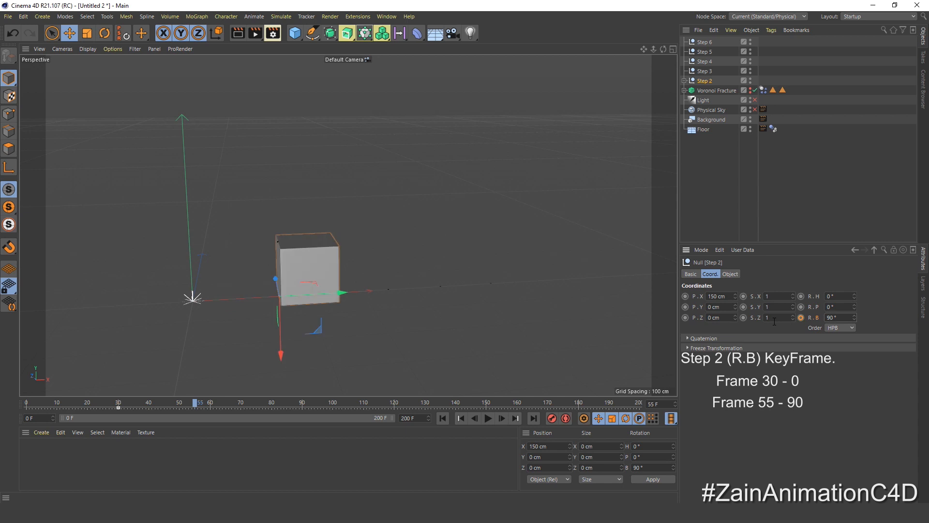
left_click(801, 317)
Make the Step 2 null a child of the Step 3 null.
left_click_drag(367, 355, 324, 344, "alt")
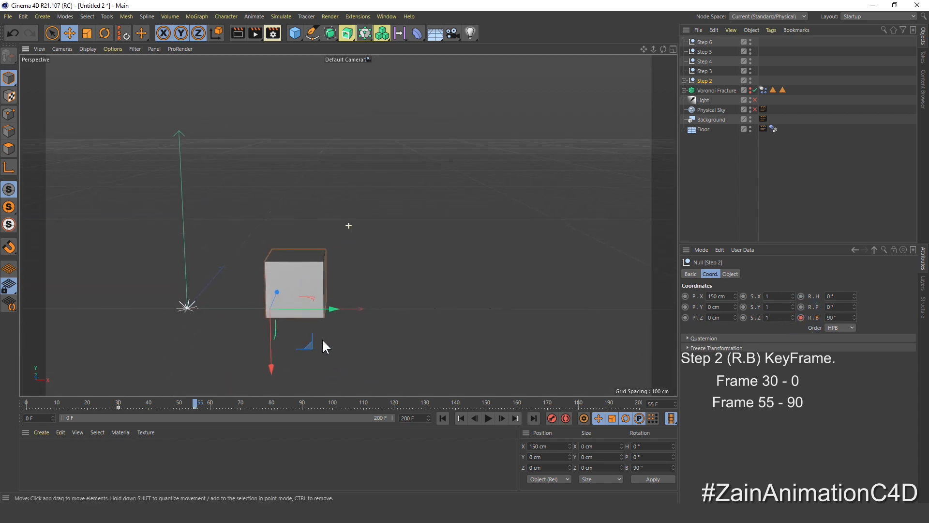
left_click(714, 169)
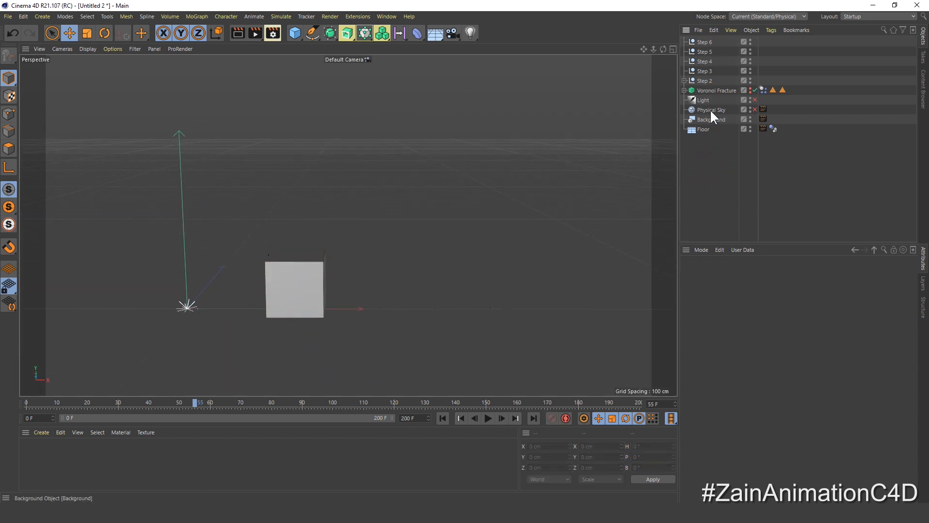
left_click_drag(704, 71, 705, 71)
Keyframe the Step 3 null's R.B rotation at 0° on frame 60 and 90° on frame 85.
left_click(702, 72)
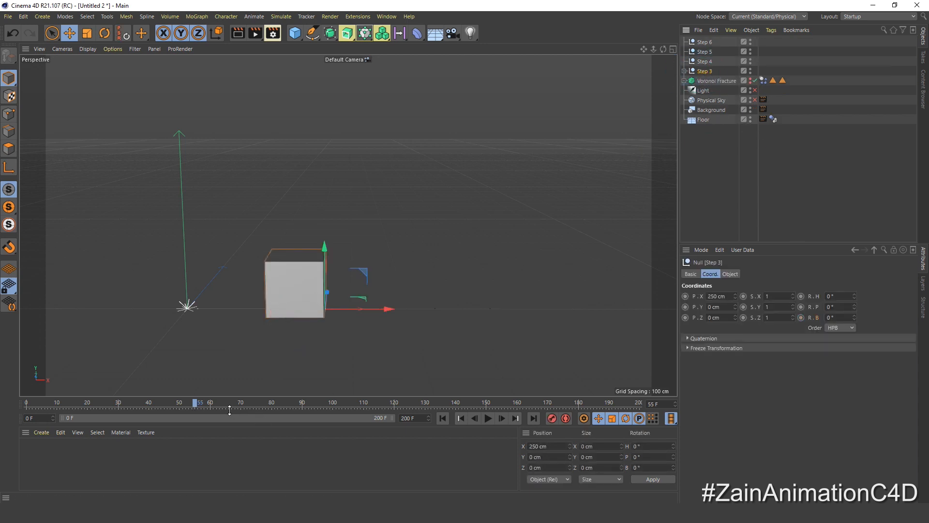
left_click(211, 400)
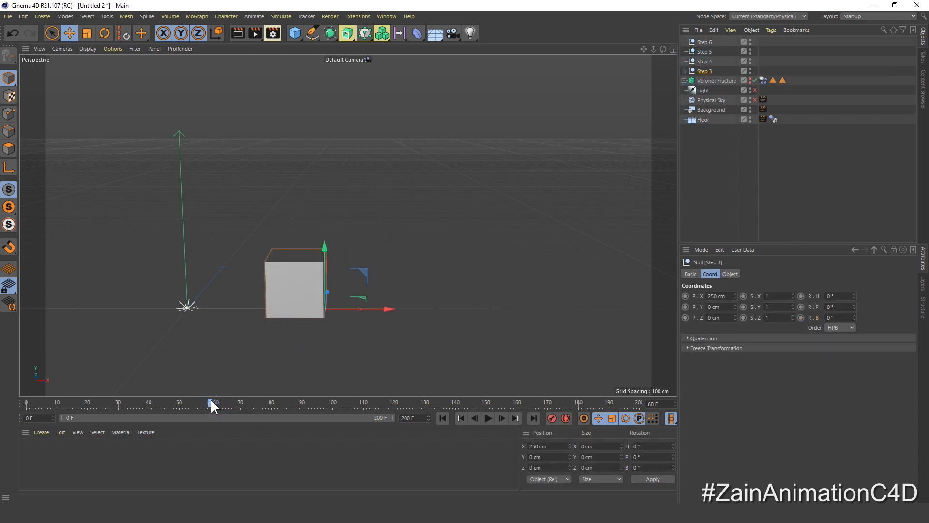
left_click(801, 317, "ctrl")
left_click(291, 402)
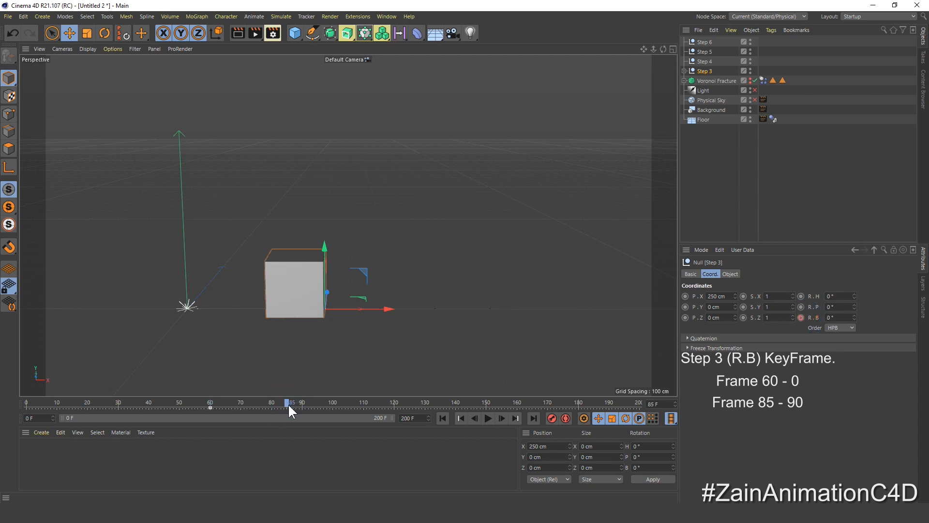
left_click(815, 317)
left_click_drag(836, 316, 808, 321)
key("Return")
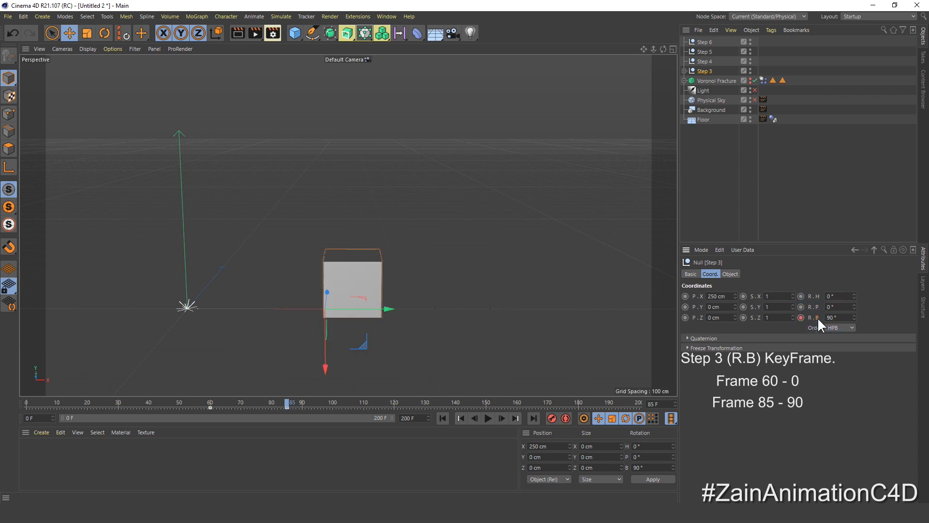
Go to frame 90 and make the Step 3 null a child of the Step 4 null.
left_click_drag(286, 403, 294, 403)
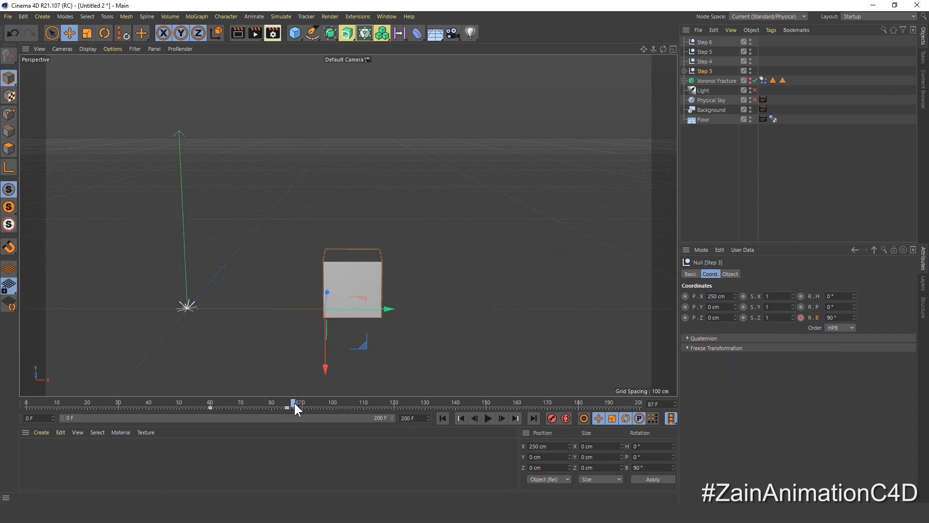
left_click(714, 150)
left_click_drag(704, 60, 705, 58)
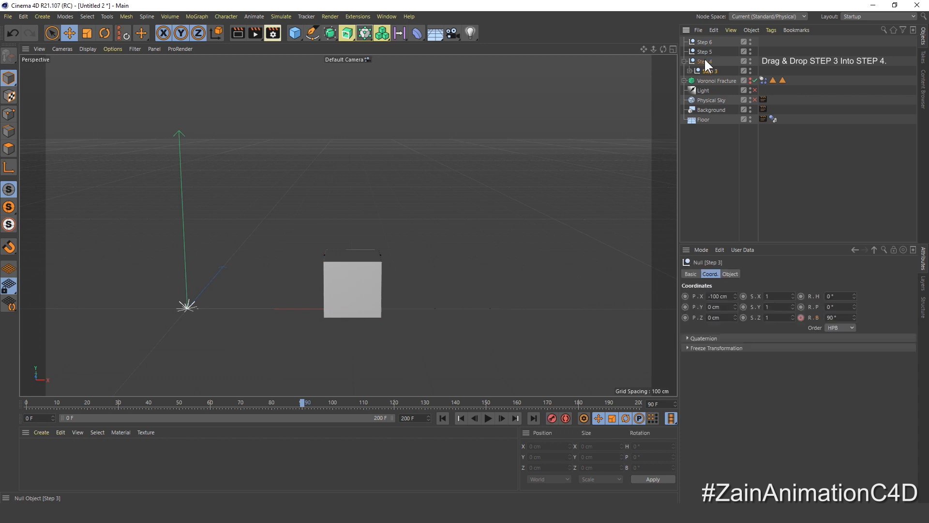
left_click(683, 61)
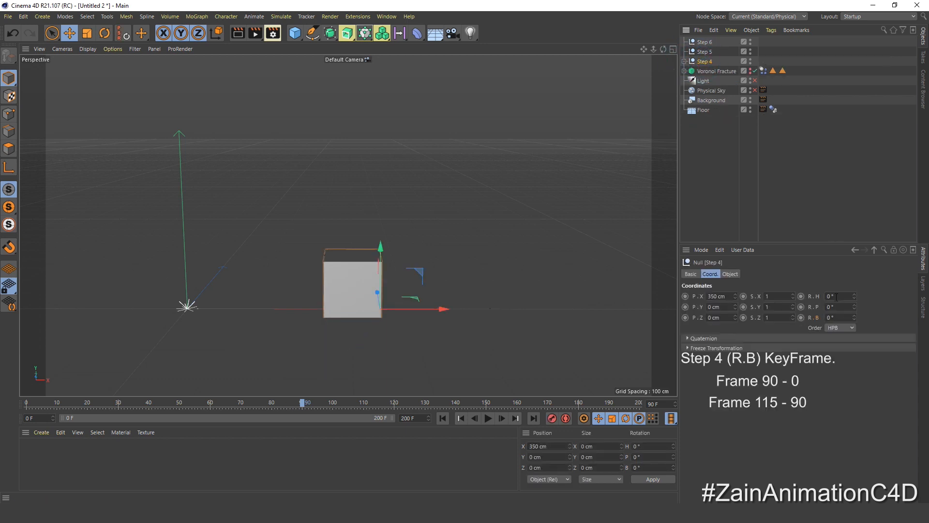
Keyframe the Step 4 null's R.B rotation at 0° on frame 90 and 90° on frame 115.
left_click(801, 317)
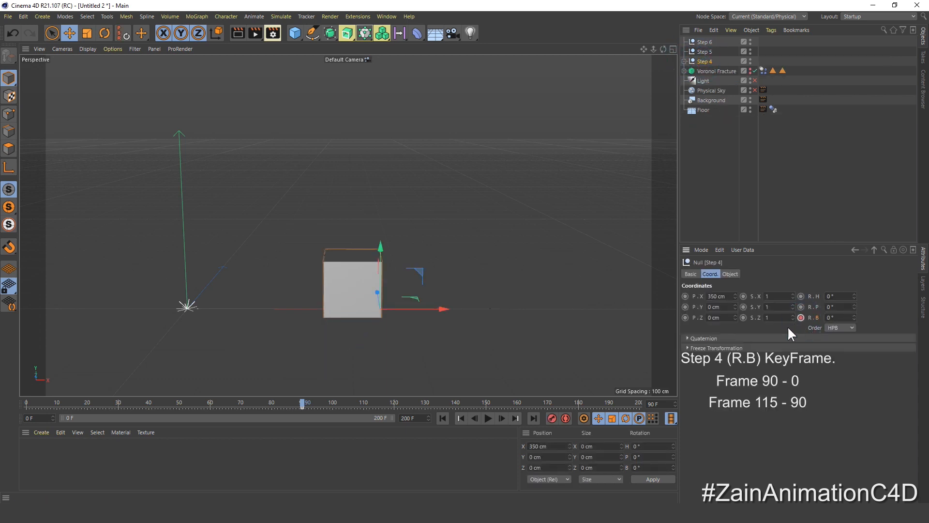
left_click(380, 402)
double_click(843, 319)
type("90")
key("Return")
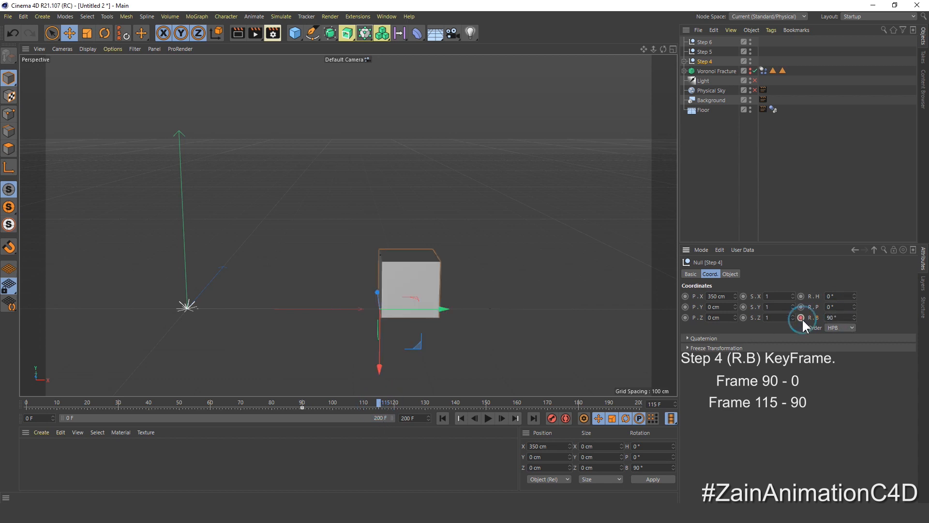
Go to frame 120 and make the Step 4 null a child of the Step 5 null.
left_click(394, 403)
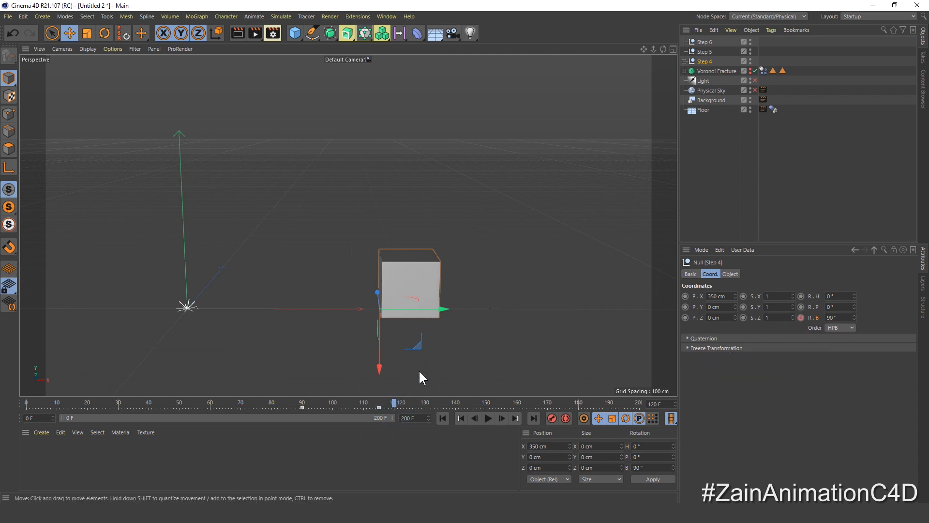
left_click(715, 134)
left_click_drag(704, 61, 706, 51)
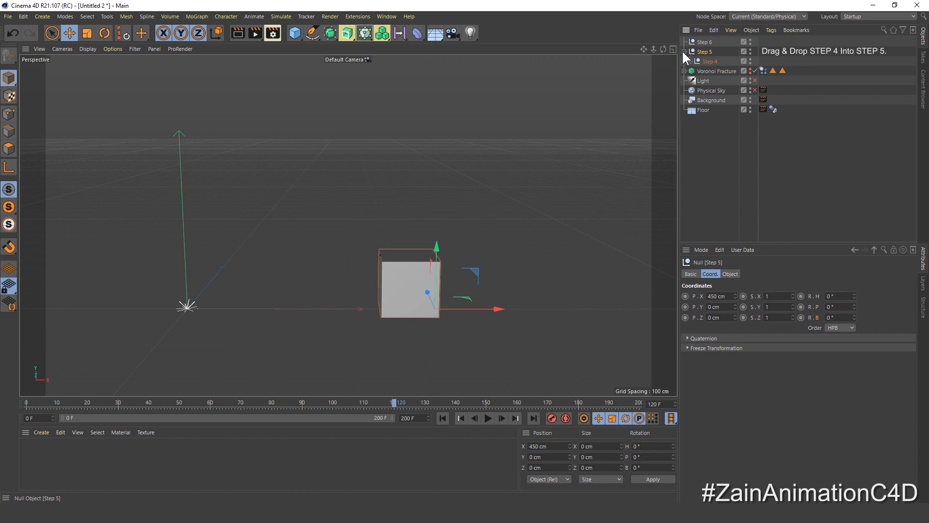
left_click(684, 51)
Keyframe the Step 5 null's R.B rotation at 0° on frame 120 and 90° on frame 145.
left_click(801, 317, "ctrl")
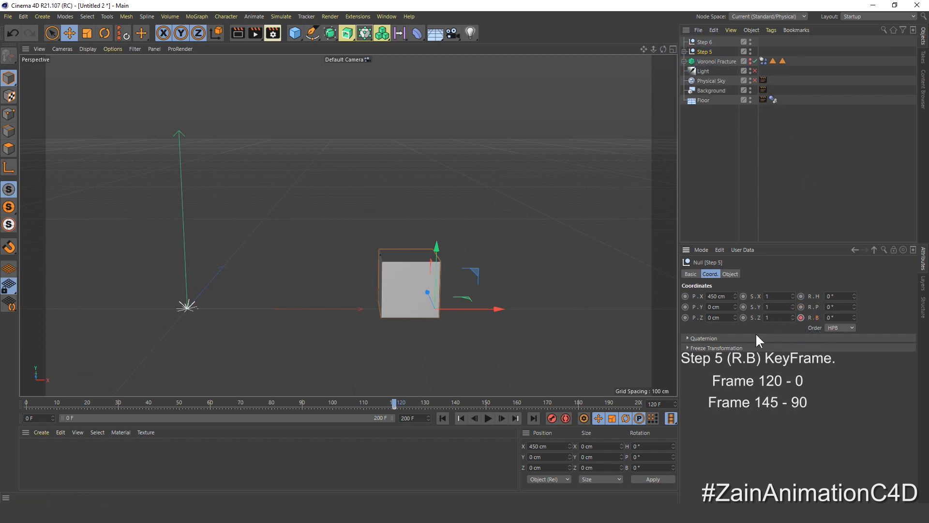
left_click(472, 403)
left_click(836, 317)
type("90")
key("Return")
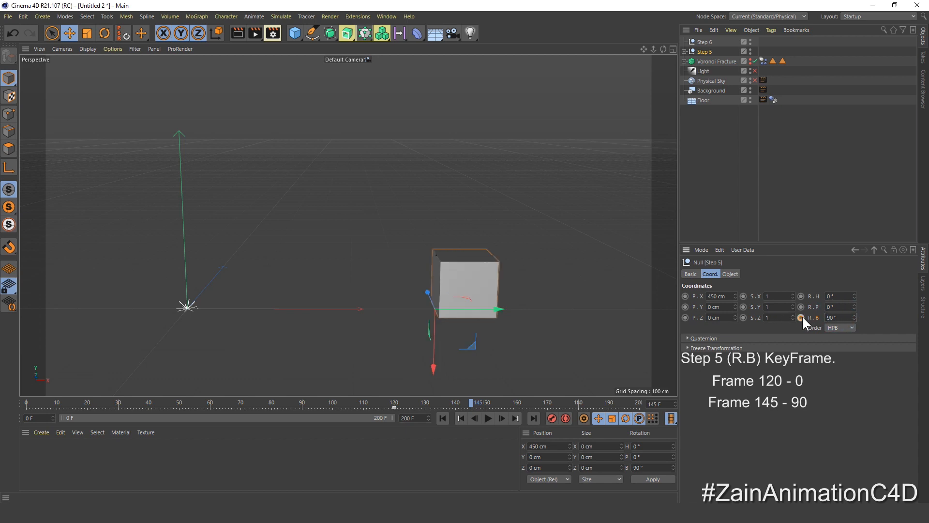
left_click(801, 317, "ctrl")
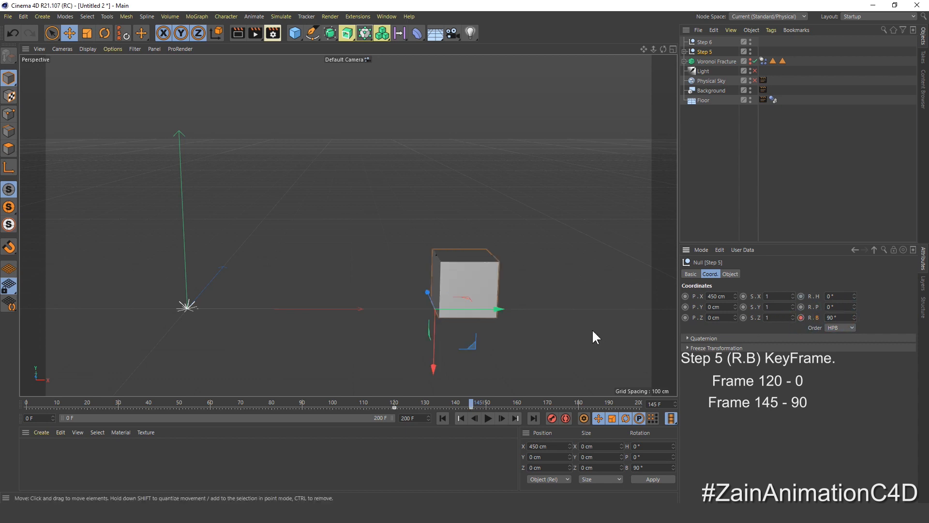
Make the Step 5 null a child of the Step 6 null and collapse the hierarchy.
left_click(708, 134)
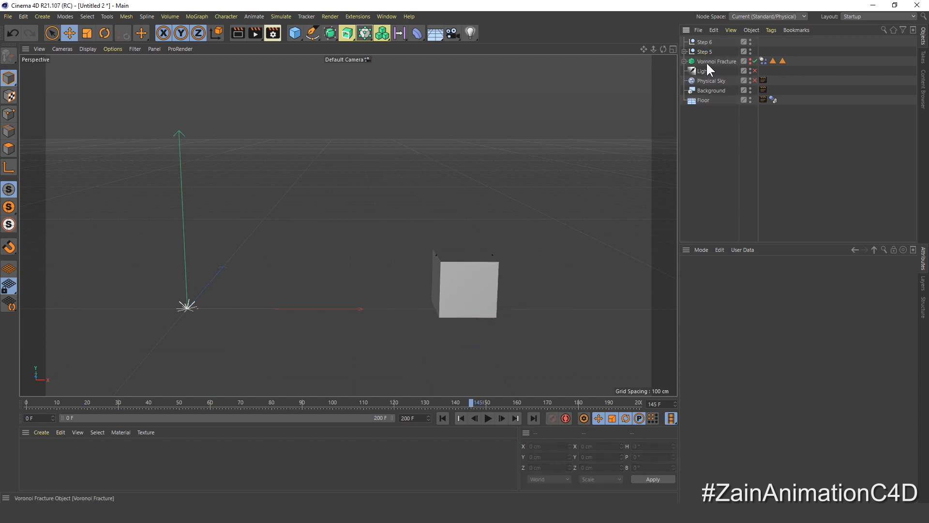
left_click_drag(707, 43, 705, 41)
left_click(684, 43)
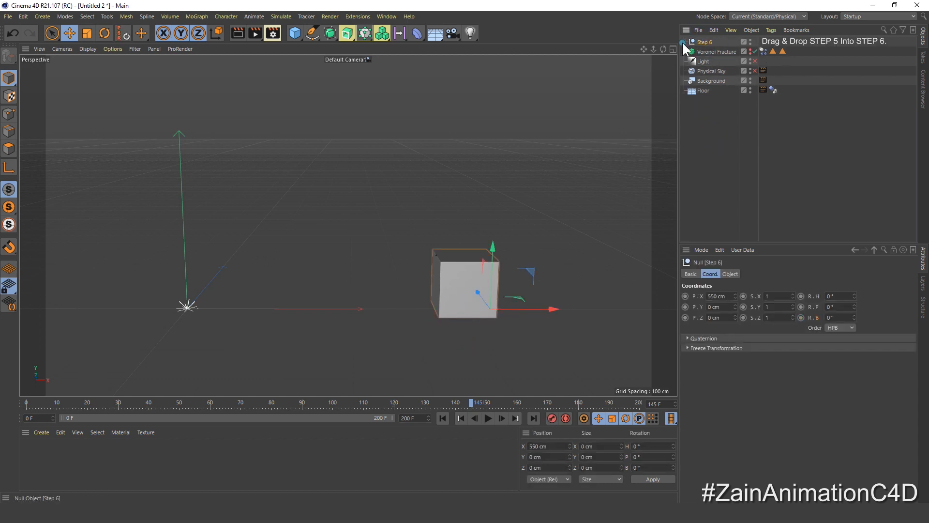
Keyframe the Step 6 null's R.B rotation at 0° on frame 150 and 90° on frame 175.
left_click(486, 401)
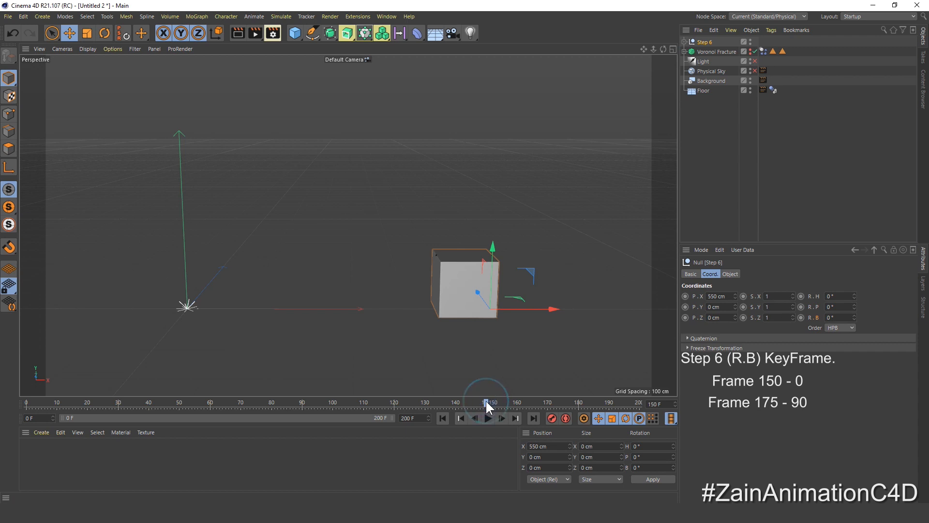
left_click(801, 317, "ctrl")
left_click_drag(488, 400, 509, 403)
type("90")
key("Return")
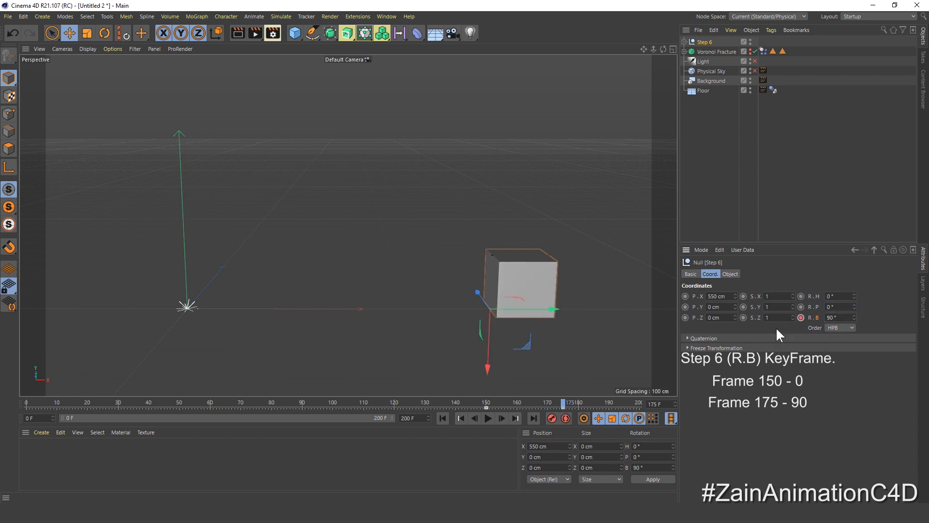
Play the rolling animation from the first frame, stop it and return to frame 0.
left_click(442, 418)
left_click(488, 418)
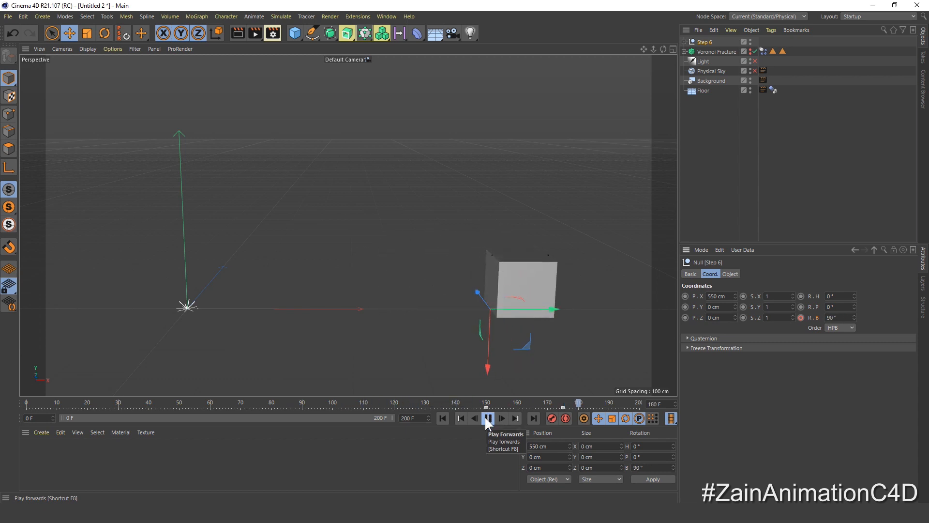
left_click(486, 418)
left_click(442, 418)
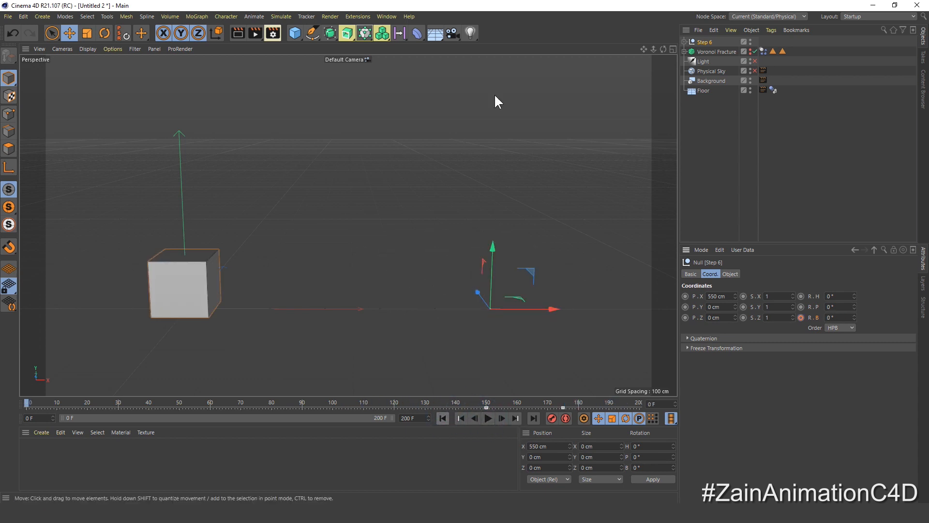
Open a maximized F-curve timeline, show the rotation curves of Step 1 to Step 6 and select all their keys.
left_click(390, 17)
left_click(439, 136)
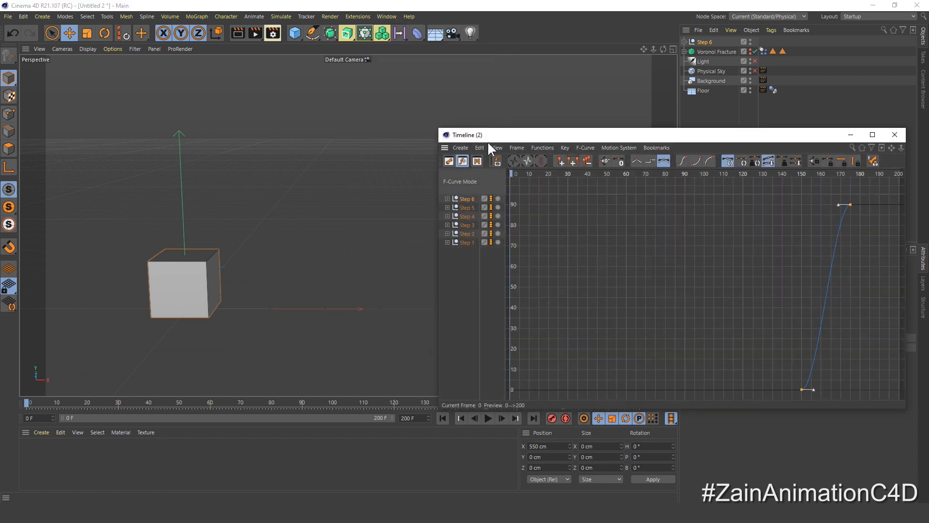
left_click_drag(683, 139, 573, 124)
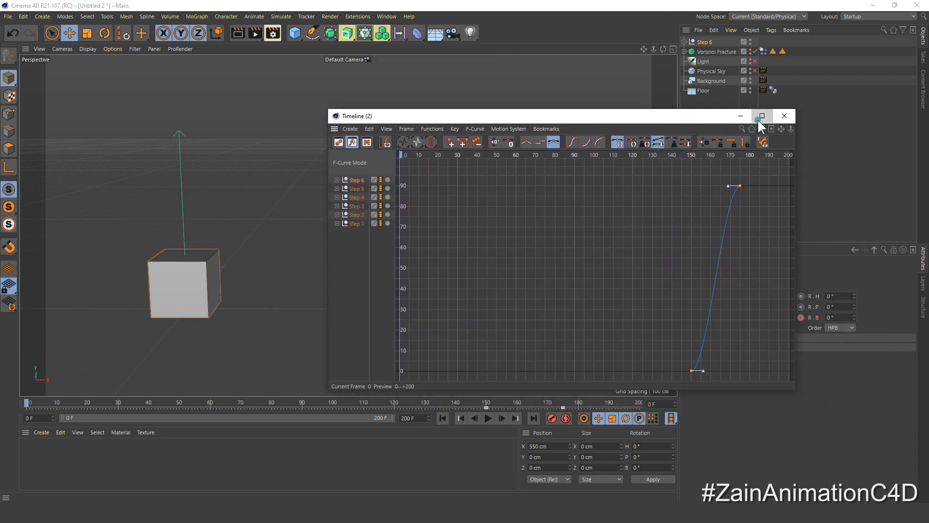
left_click(760, 117)
scroll(600, 255, "down", 2)
scroll(654, 279, "down", 2)
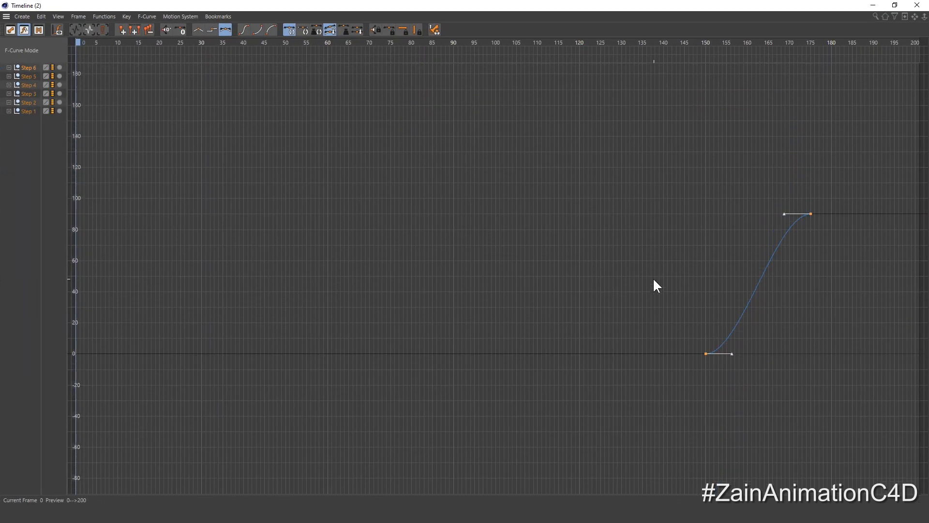
left_click_drag(39, 162, 7, 45)
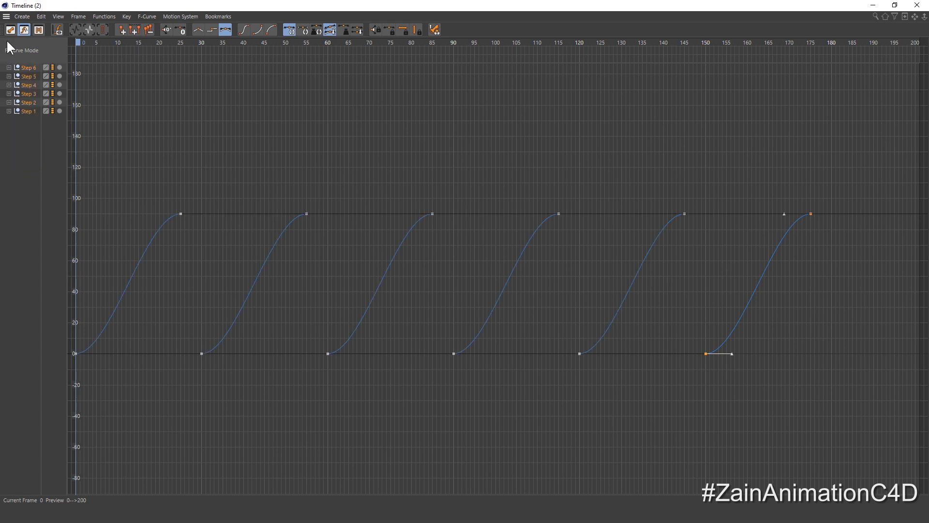
scroll(471, 212, "down", 3)
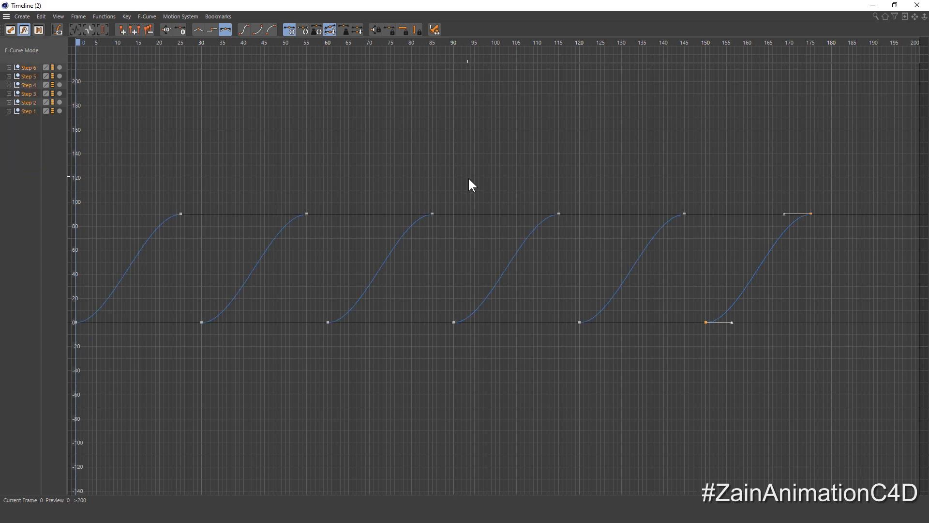
left_click_drag(870, 151, 7, 413)
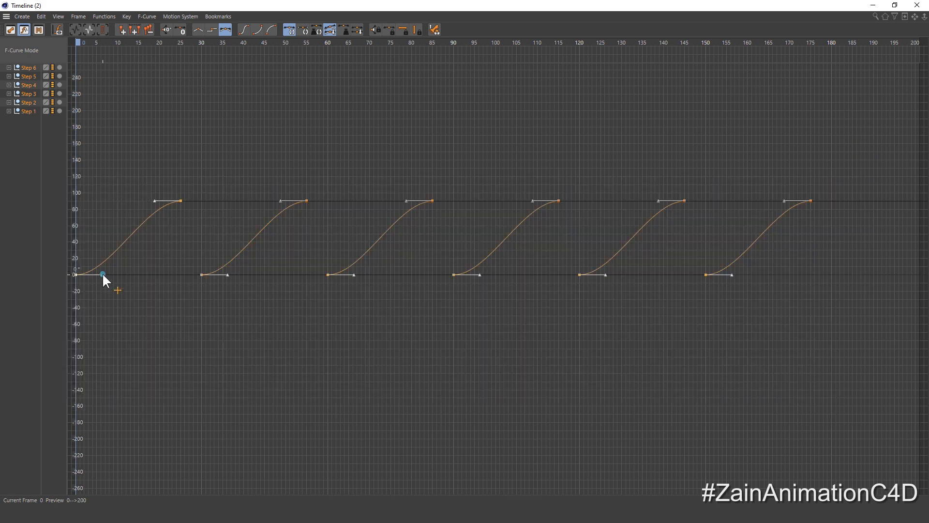
Lengthen the selected keys' outgoing tangents to about 10.9 frames and incoming tangents to about 10.3 frames, and close the timeline.
left_click_drag(103, 275, 121, 274)
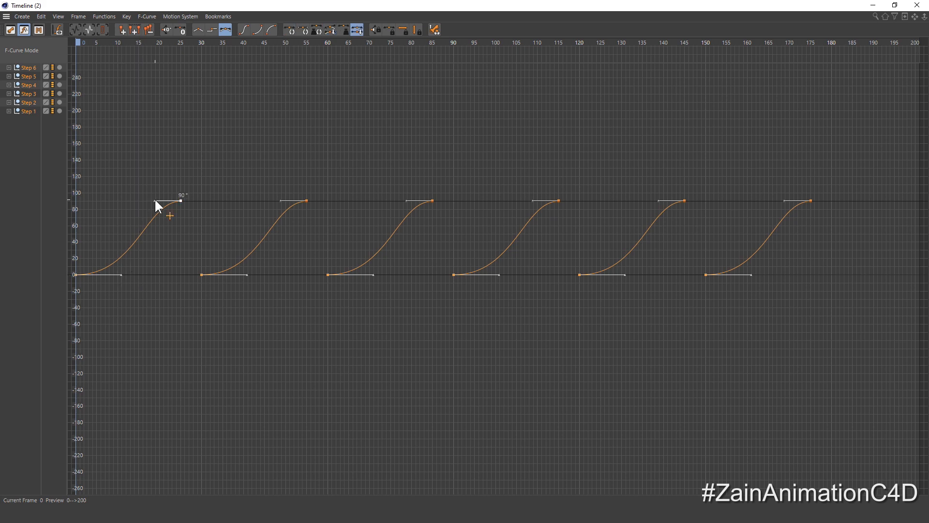
left_click_drag(155, 200, 138, 204)
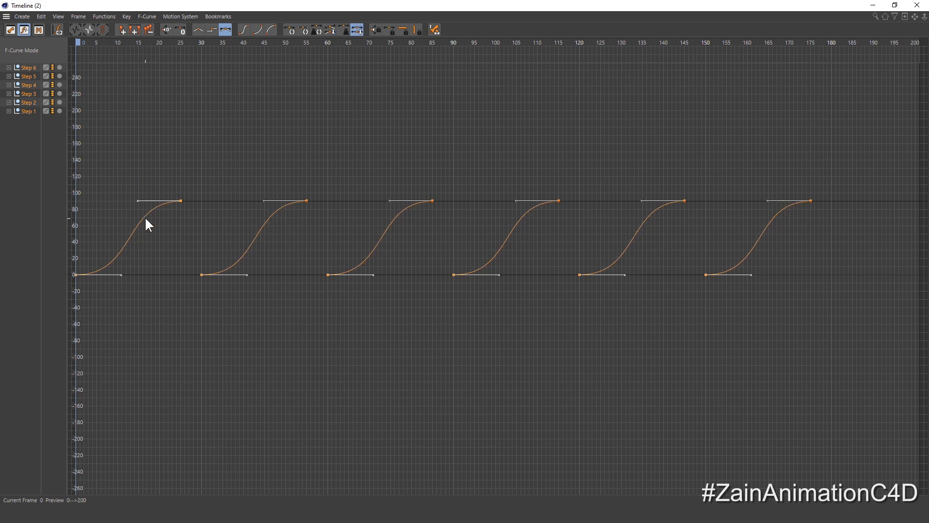
left_click(918, 7)
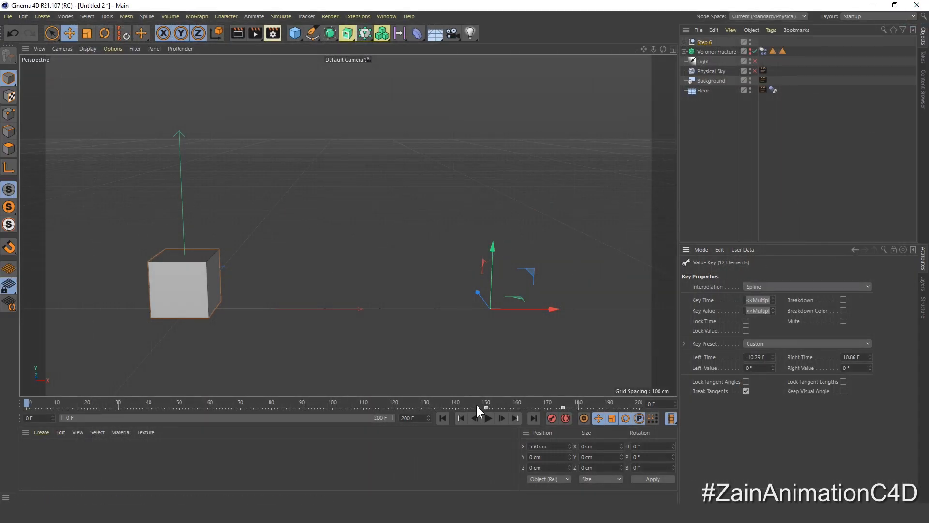
Play the animation to check the eased cube rolls and return to frame 0.
left_click(487, 418)
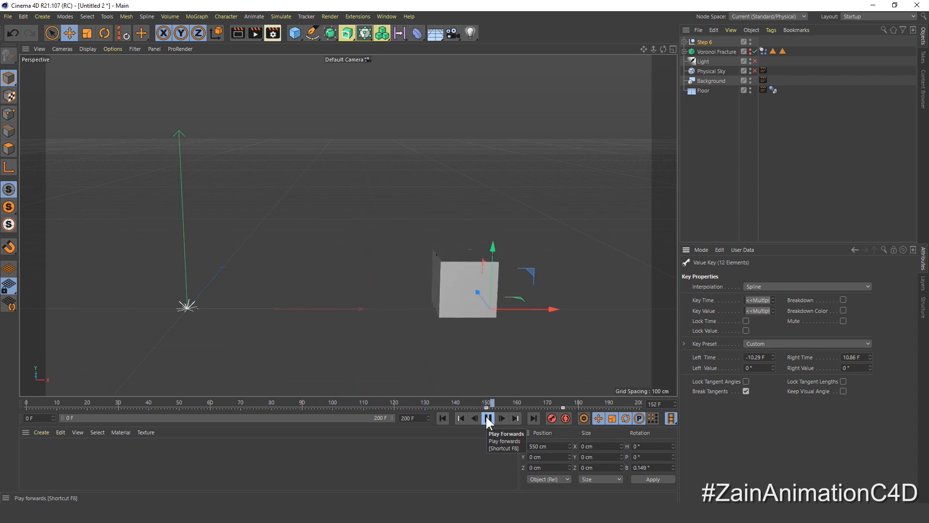
left_click(442, 418)
left_click(286, 319)
middle_click_drag(309, 306, 329, 315, "alt")
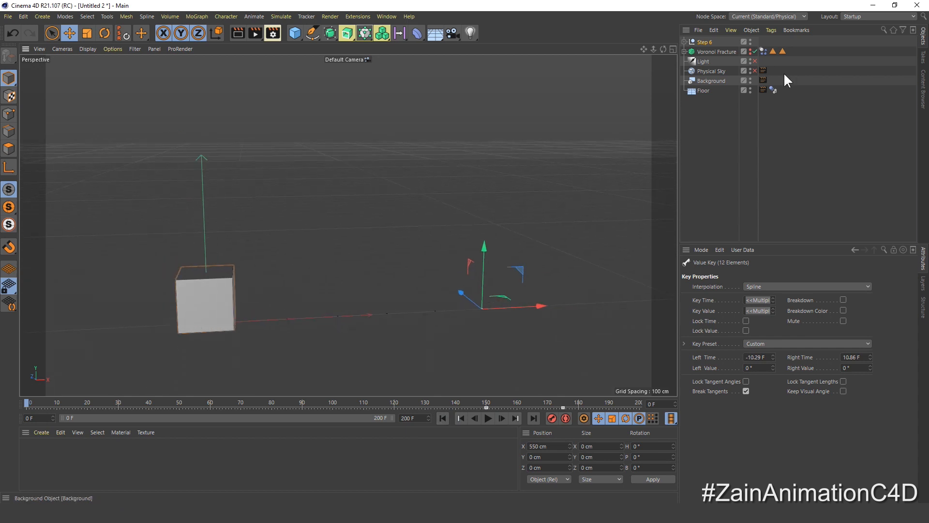
Expand the nested step nulls and add a Collider Body tag to the innermost Rotate Cube object.
left_click(684, 42)
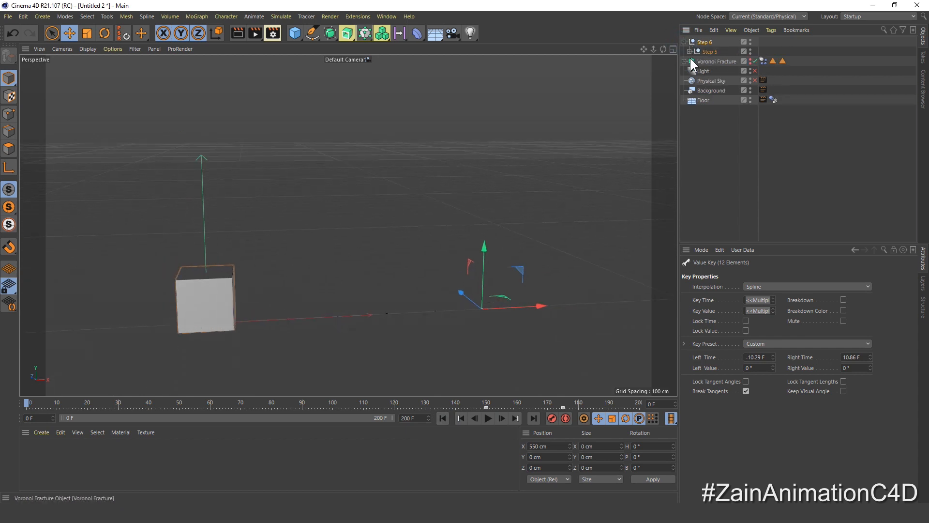
left_click(689, 52)
left_click(695, 61)
left_click(699, 70)
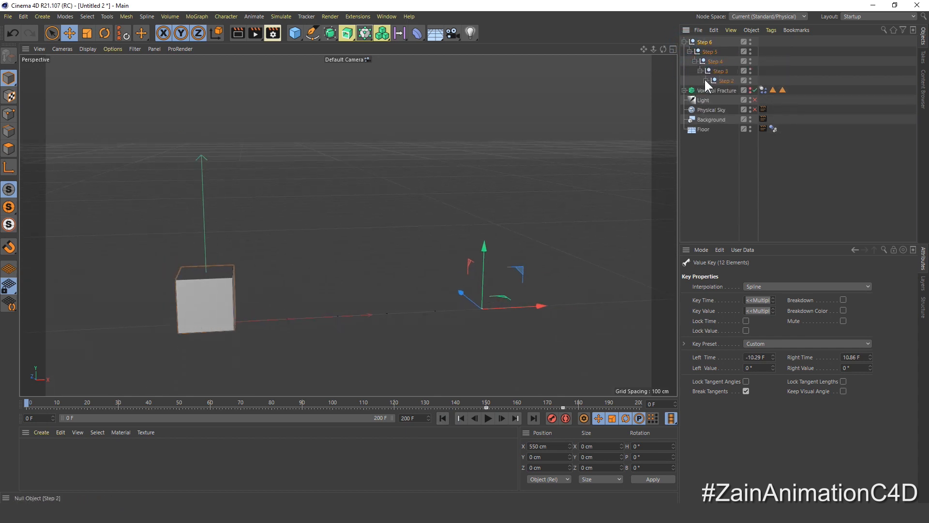
left_click(705, 80)
left_click(711, 90)
left_click(717, 99)
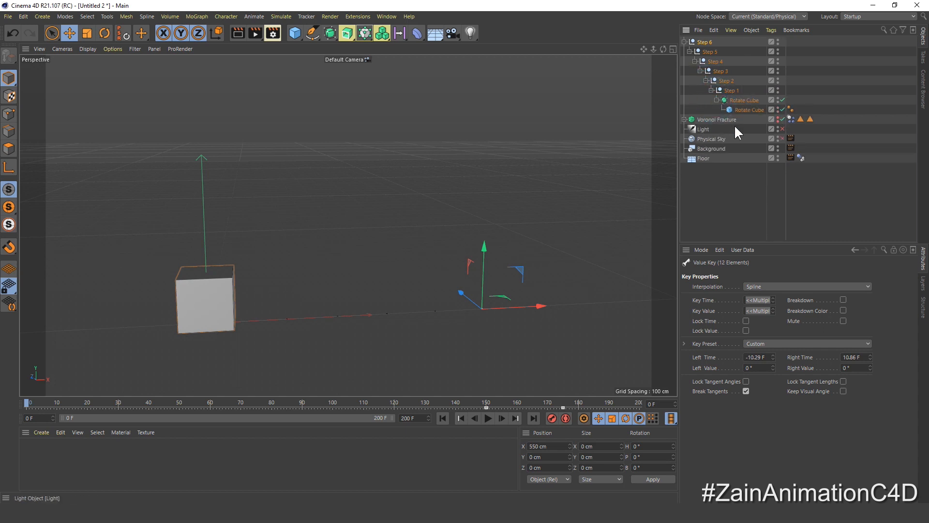
left_click(737, 108)
right_click(735, 109)
mouse_move(785, 175)
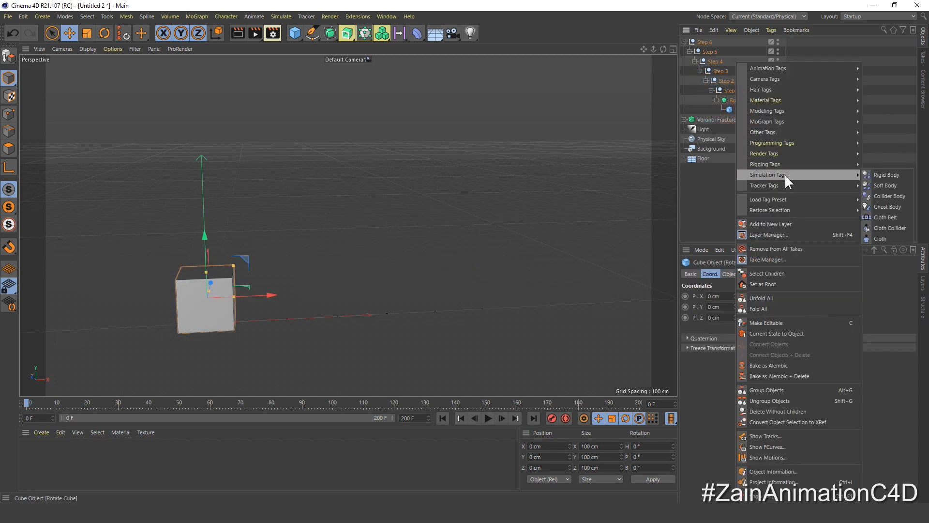
left_click(896, 196)
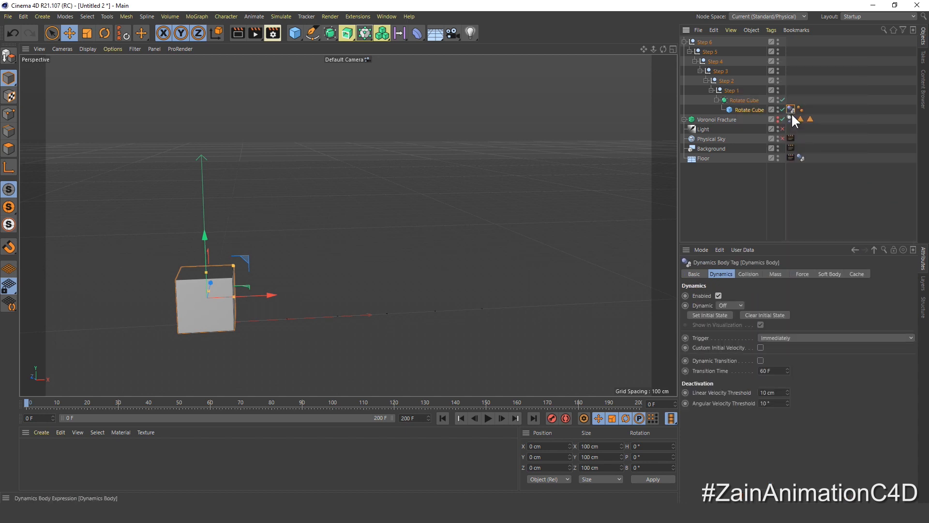
left_click(712, 169)
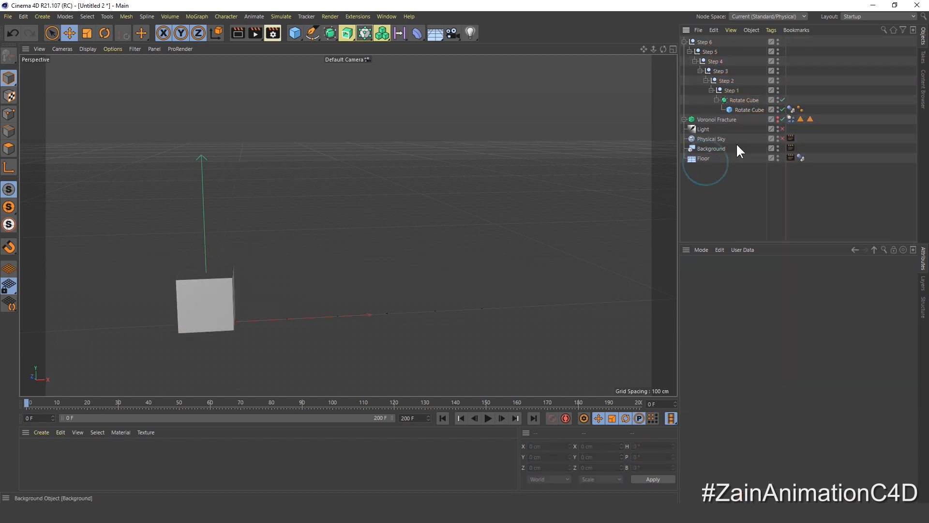
Show the Voronoi Fracture in the viewport, play its collision with the rolling cube and return to frame 0.
left_click(777, 118)
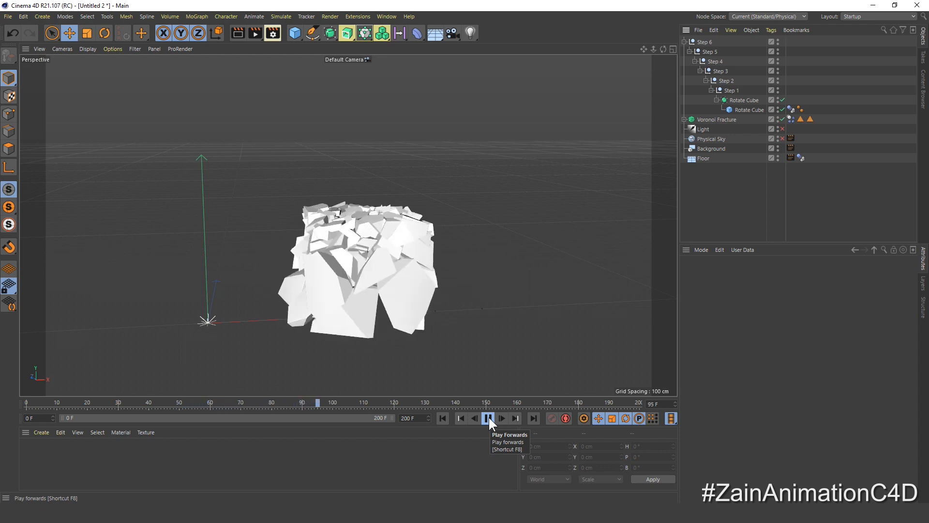
left_click_drag(371, 302, 321, 292, "alt")
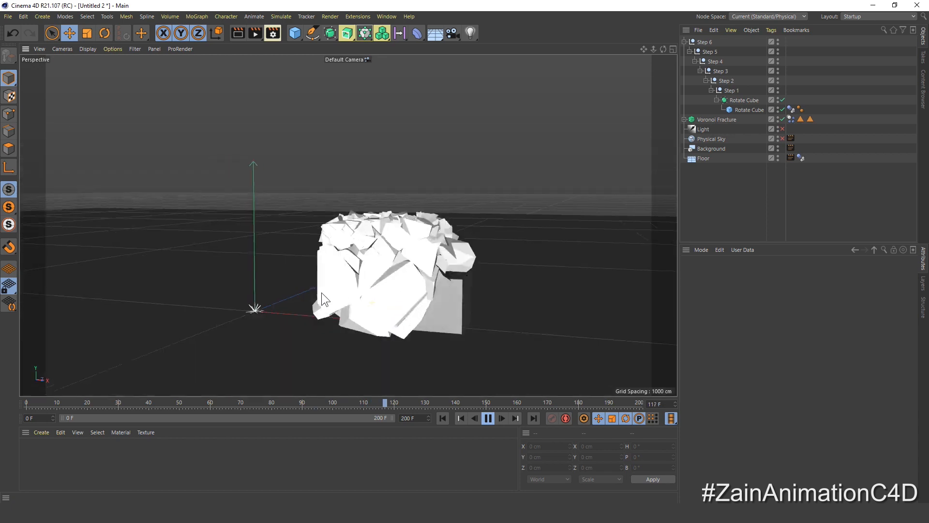
left_click(487, 421)
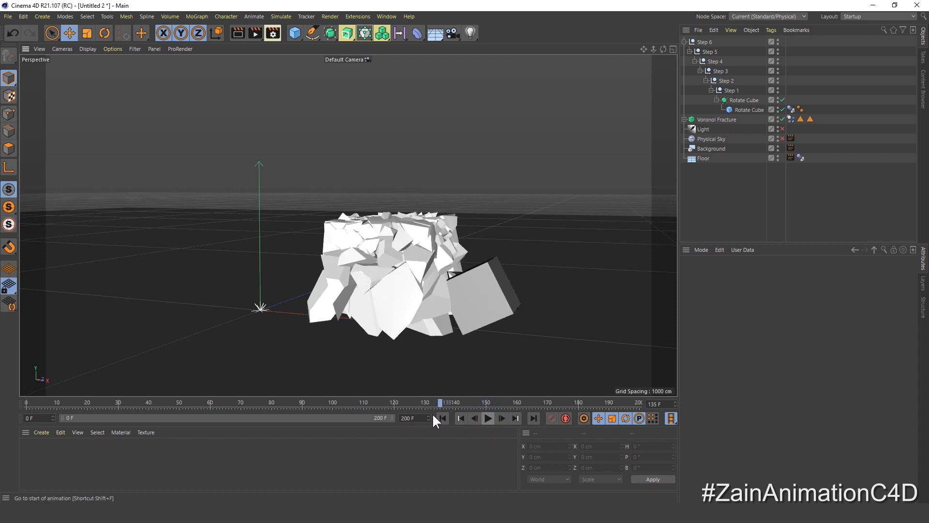
left_click(439, 415)
middle_click_drag(394, 175, 391, 207, "alt")
left_click_drag(356, 320, 375, 292, "alt")
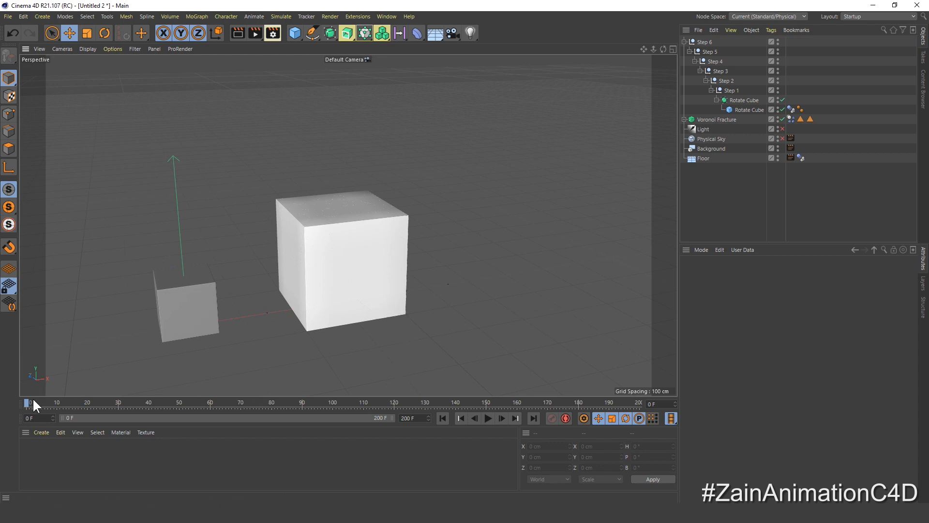
Keyframe Follow Position and Follow Rotation at 100 on frame 110 in the Voronoi Fracture's Dynamics Body tag.
left_click_drag(28, 402, 363, 417)
left_click_drag(410, 313, 260, 245, "alt")
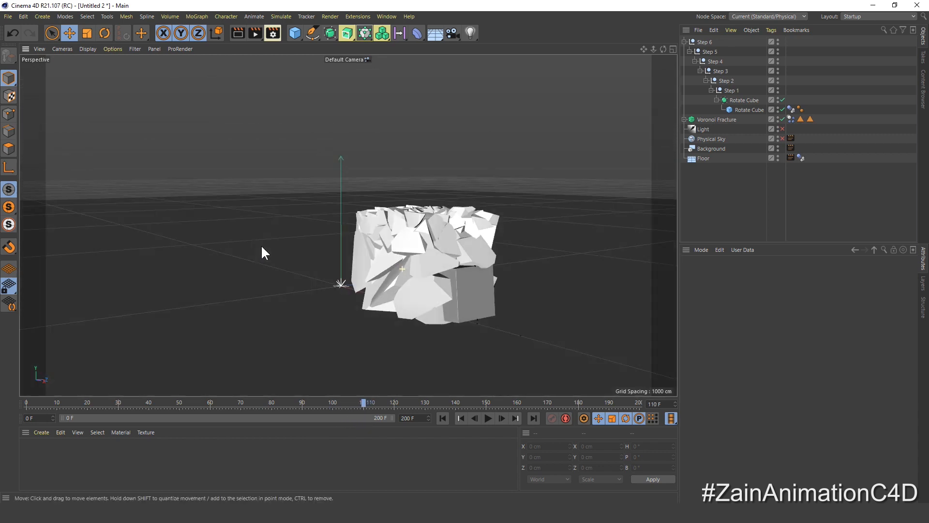
left_click_drag(322, 269, 320, 278, "alt")
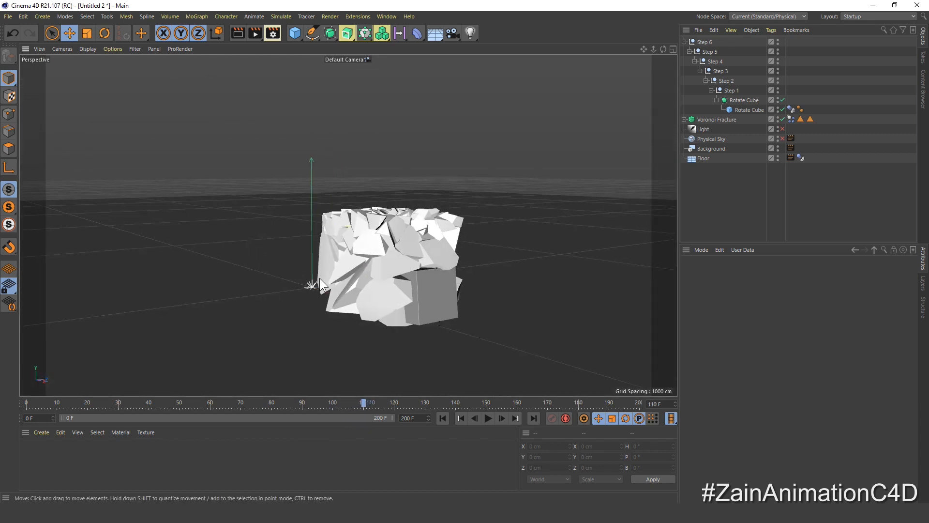
left_click(718, 119)
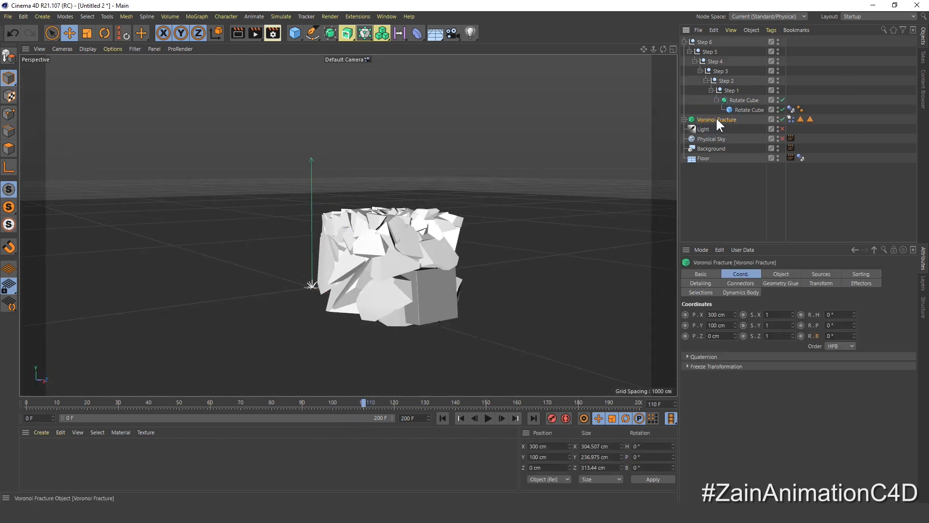
left_click(791, 119)
left_click(803, 273)
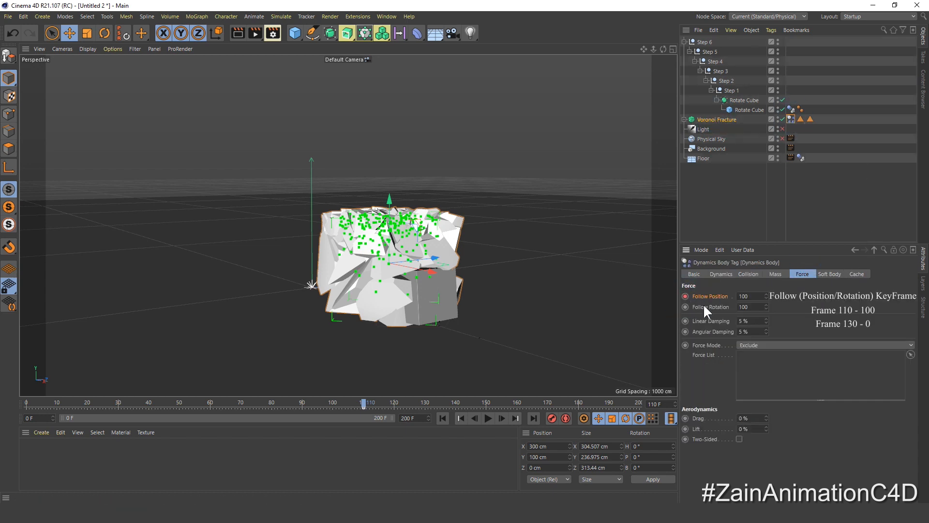
Keyframe Follow Position and Follow Rotation at 0 on frame 130 and scrub onward to check the breakup.
left_click(424, 404)
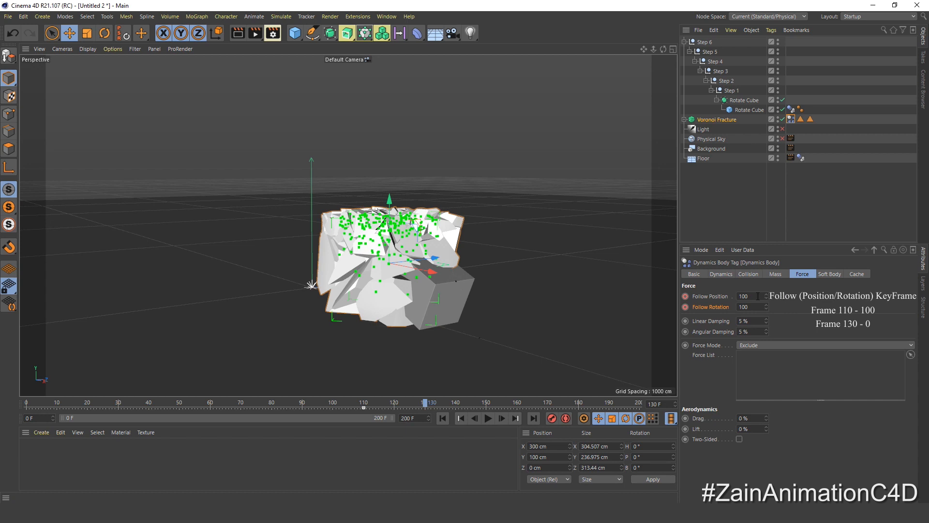
type("0")
double_click(745, 306)
left_click_drag(423, 400, 457, 407)
Return to frame 0 and bake all dynamics to the cache from the Voronoi Fracture's Dynamics Body tag.
left_click(443, 417)
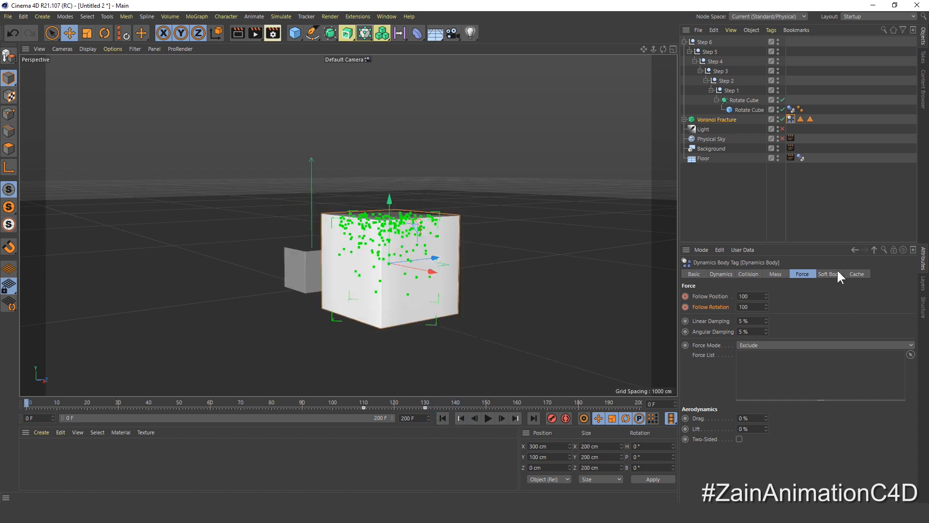
left_click(857, 274)
left_click(855, 314)
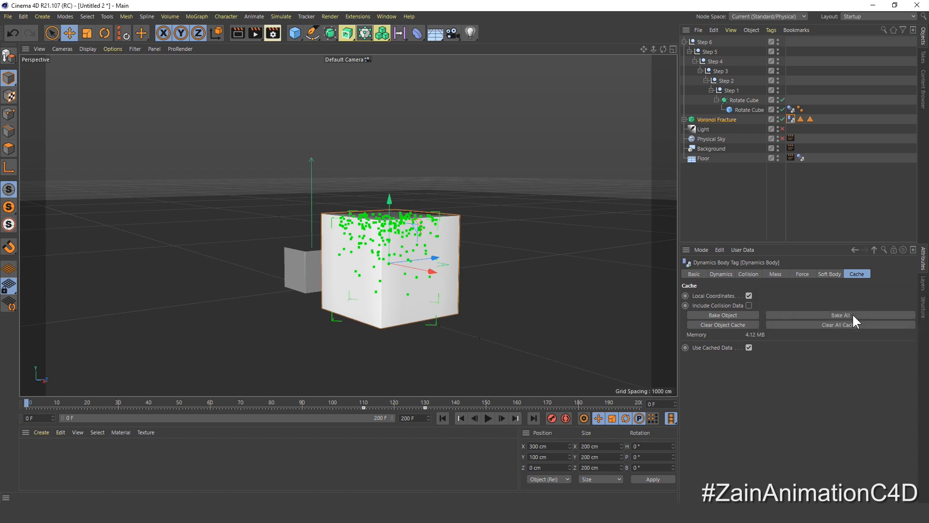
Play the baked simulation and examine how the fractured cube breaks apart around the rolling cube.
left_click(489, 418)
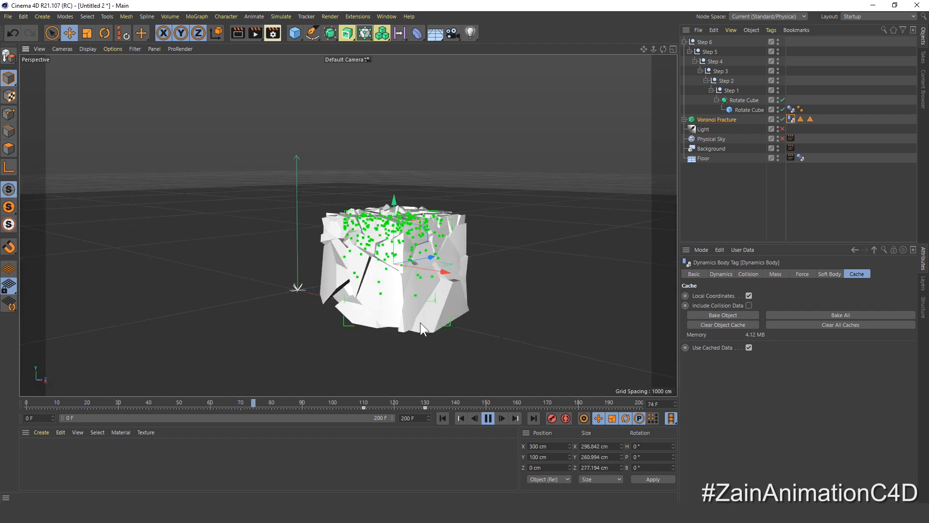
scroll(411, 319, "up", 2)
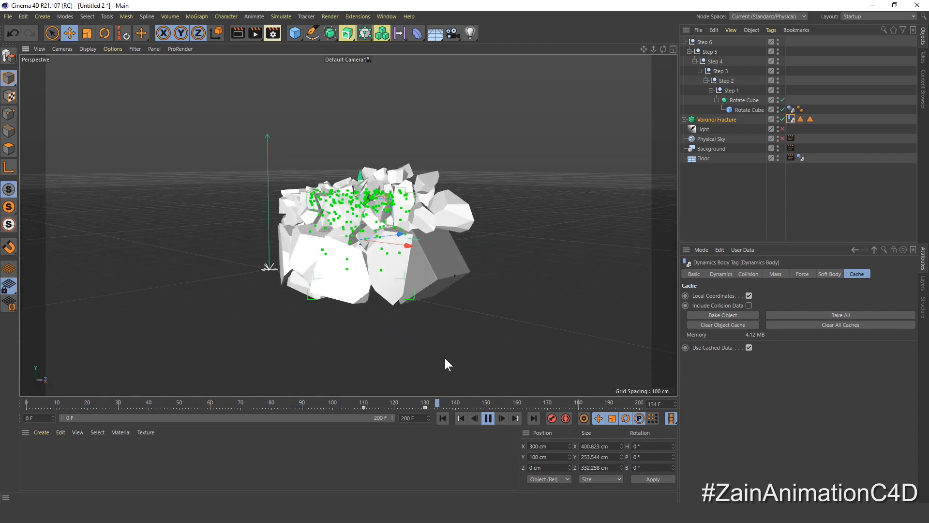
scroll(455, 338, "up", 3)
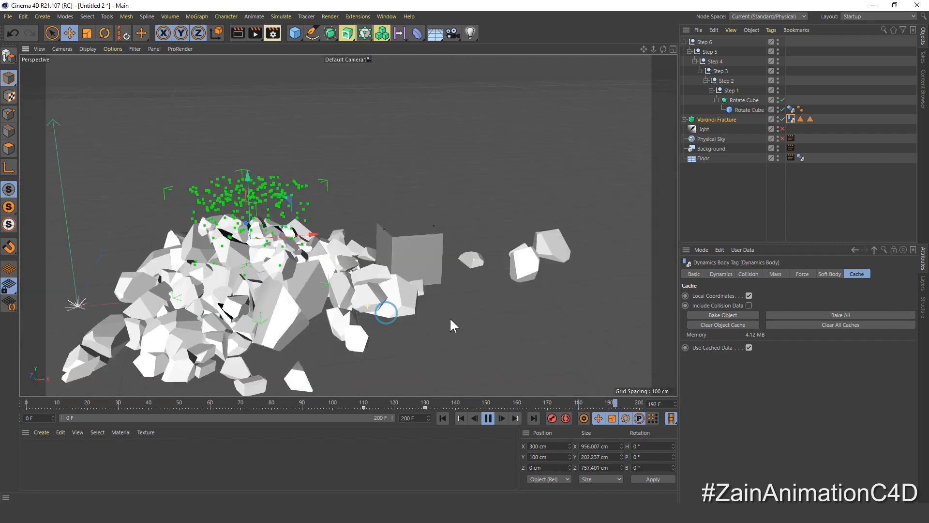
Examine the collapsing fragments from several angles during playback, stop the animation and return to frame 0.
left_click_drag(450, 319, 448, 311, "alt")
left_click_drag(263, 284, 106, 303, "alt")
middle_click_drag(269, 288, 283, 224, "alt")
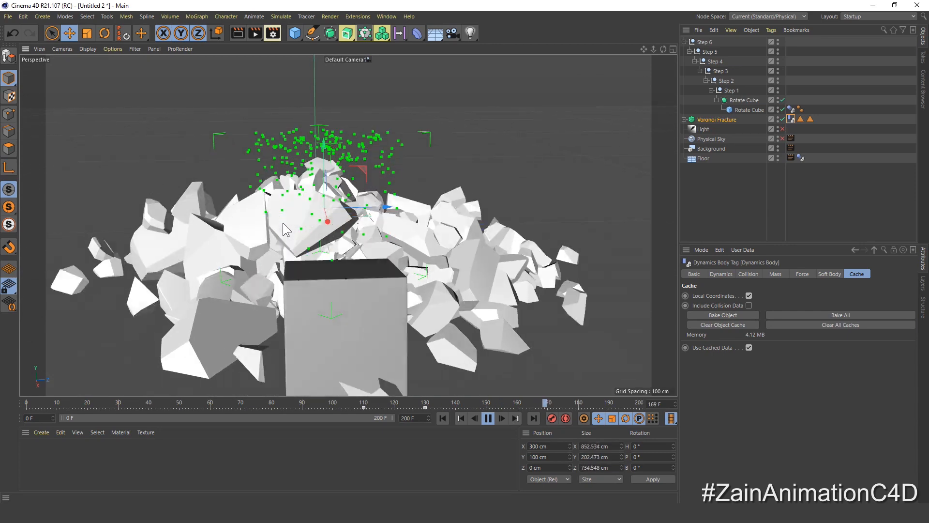
scroll(284, 225, "down", 5)
mouse_move(276, 271)
left_mouse_down("alt")
mouse_move(333, 280)
mouse_move(399, 270)
left_mouse_up("alt")
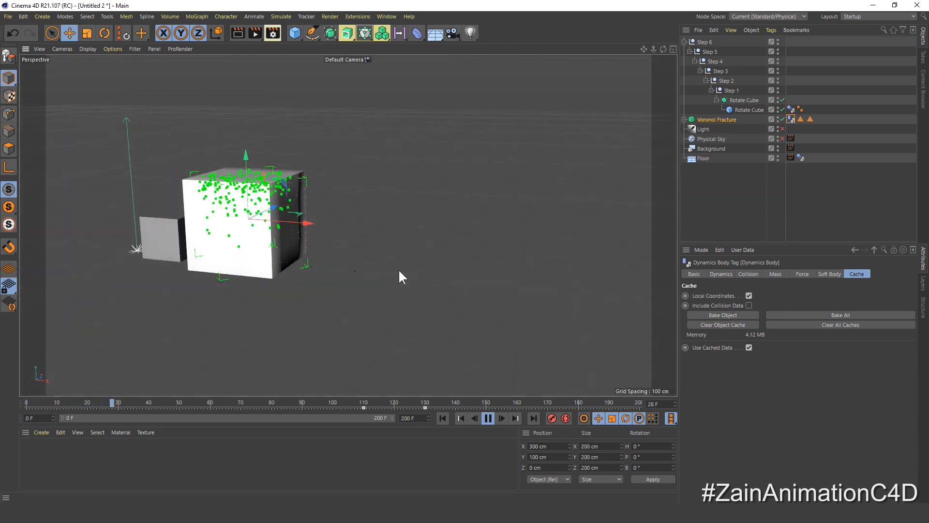
left_click(487, 418)
left_click(459, 417)
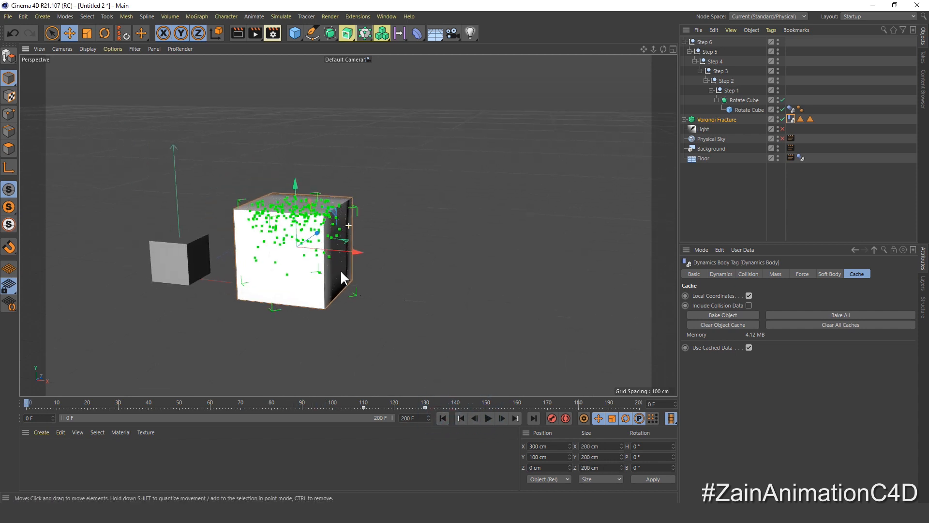
Clear all dynamics caches from the Voronoi Fracture's Dynamics Body tag.
left_click_drag(341, 272, 355, 272, "alt")
left_click_drag(236, 258, 291, 278, "alt")
left_click(820, 318)
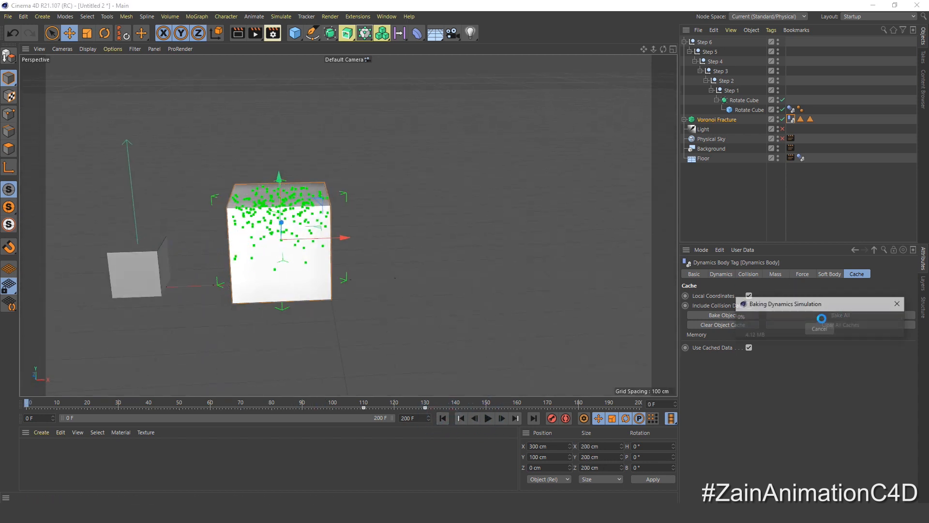
left_click(828, 327)
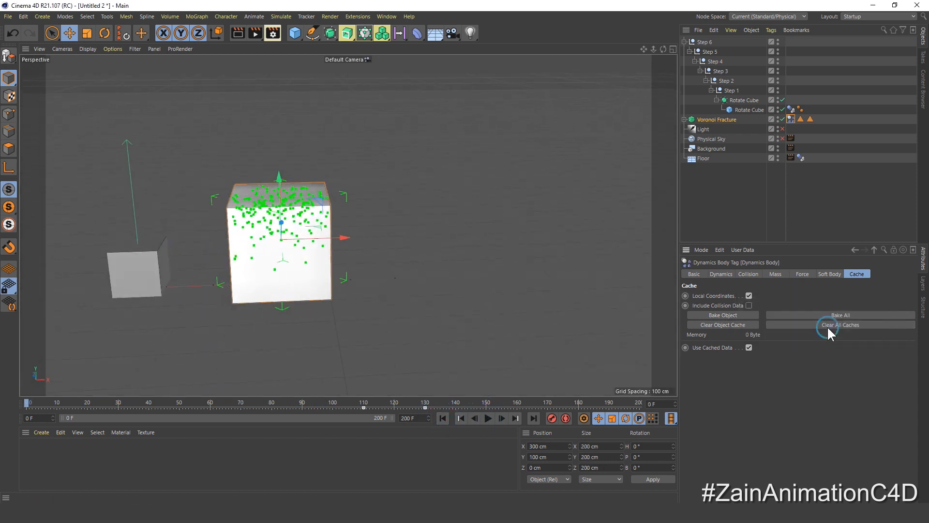
Set the heading rotation of the Voronoi Fracture's Point Generator - Distribution source to 0°.
left_click(712, 120)
left_click(820, 274)
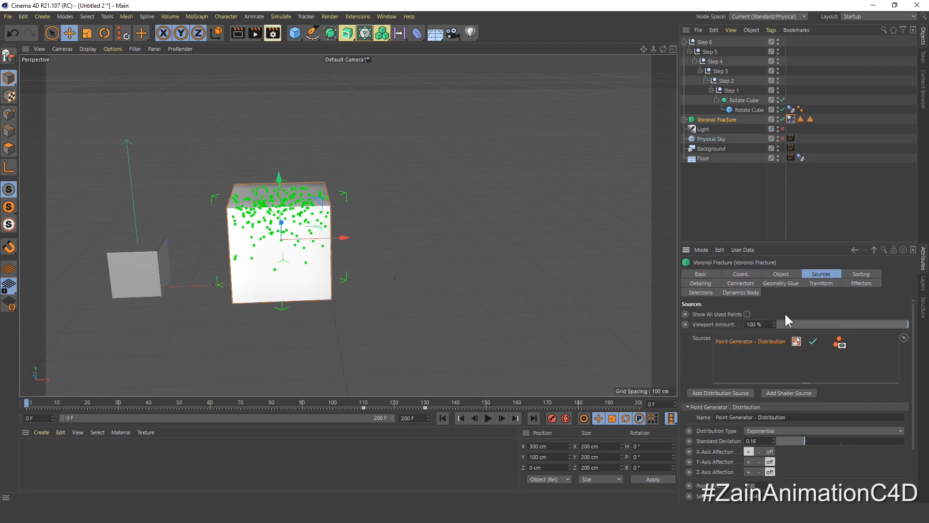
scroll(802, 471, "down", 3)
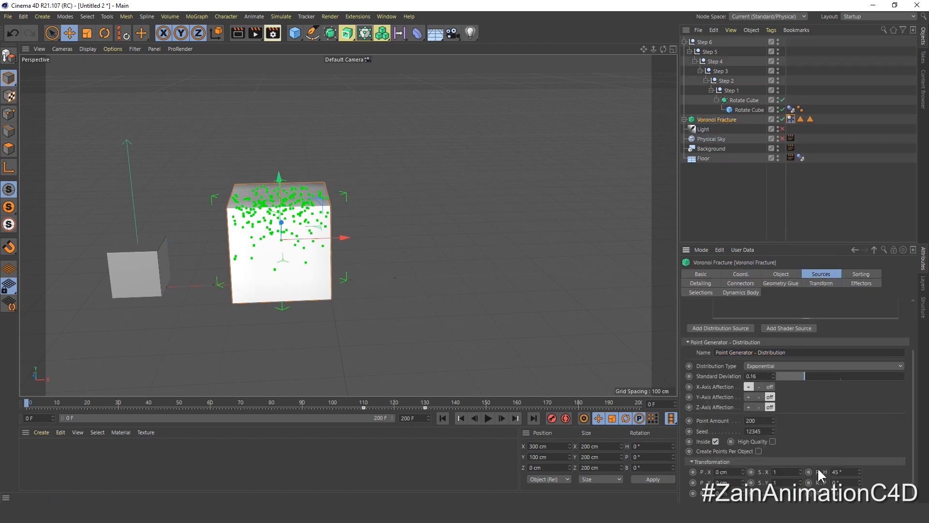
left_click_drag(846, 471, 830, 488)
type("0")
key("Return")
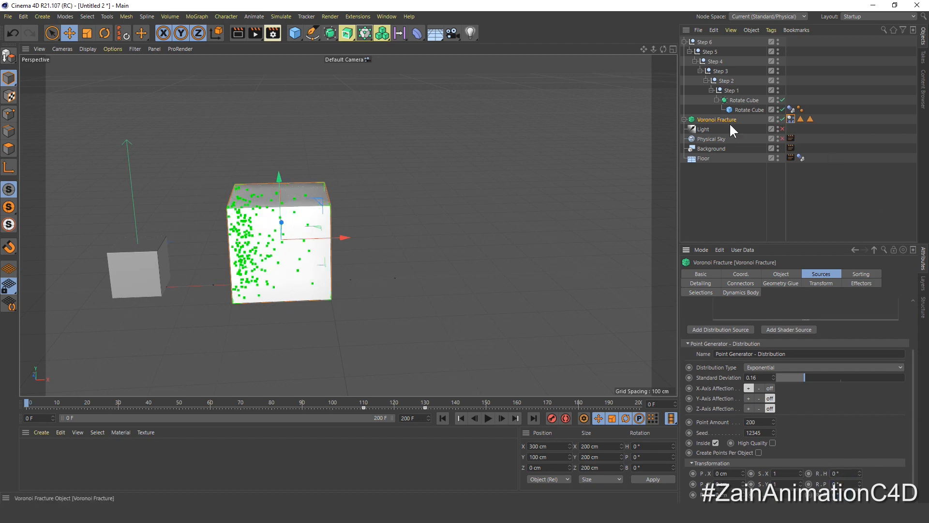
Bake all dynamics with the 0° point distribution and start playing the simulation.
left_click(791, 119)
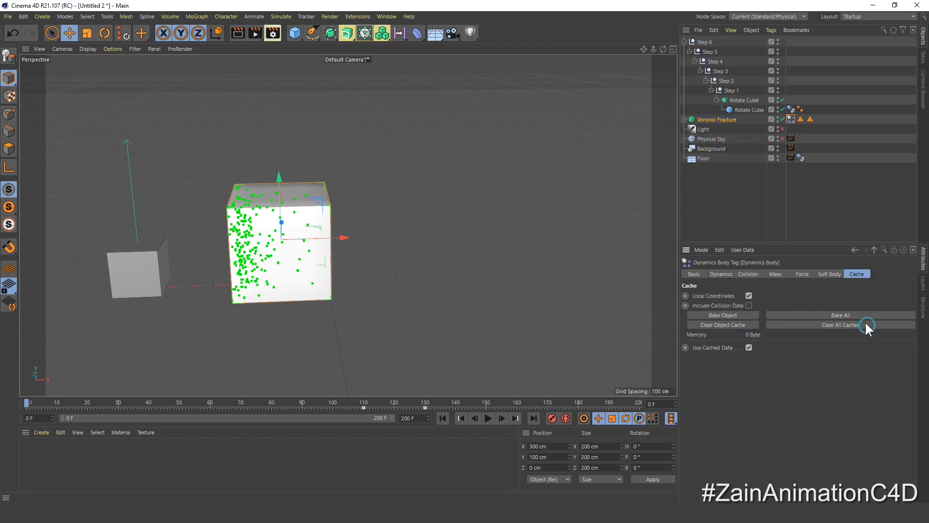
left_click(864, 317)
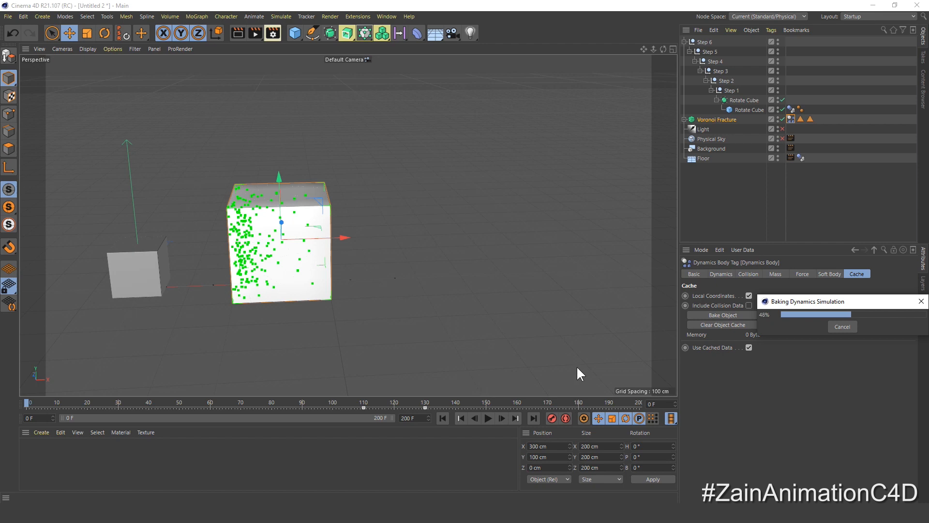
left_click(487, 418)
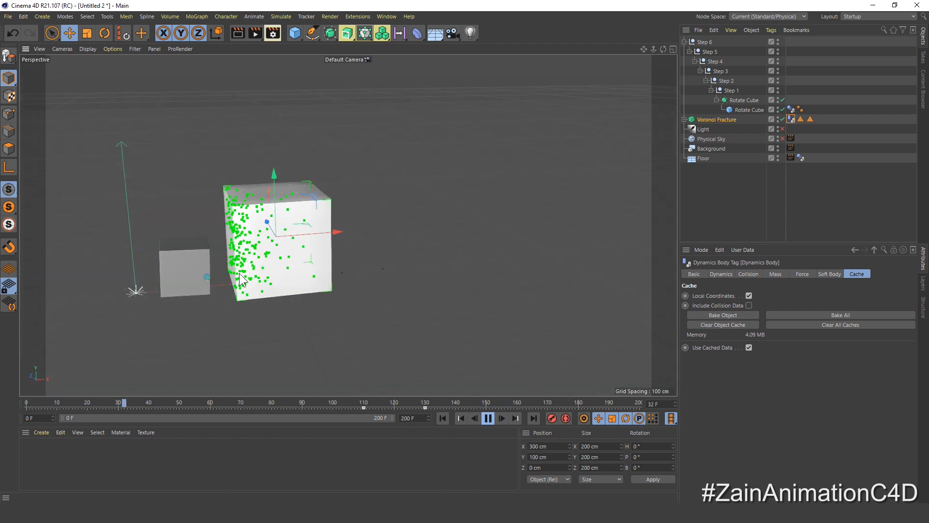
Examine how the rolling cube breaks into the fractured cube, stop playback and return to frame 0.
left_click_drag(240, 274, 275, 271, "alt")
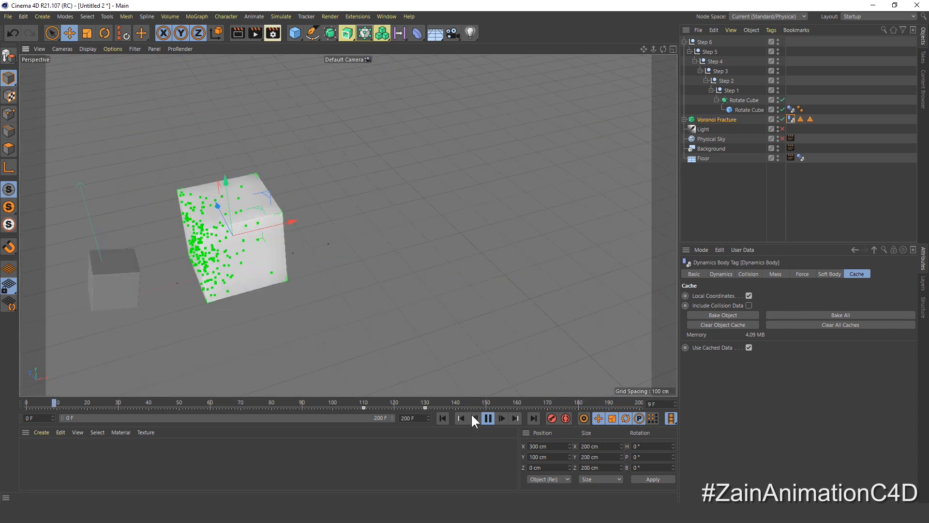
left_click(487, 418)
left_click_drag(267, 240, 305, 254, "alt")
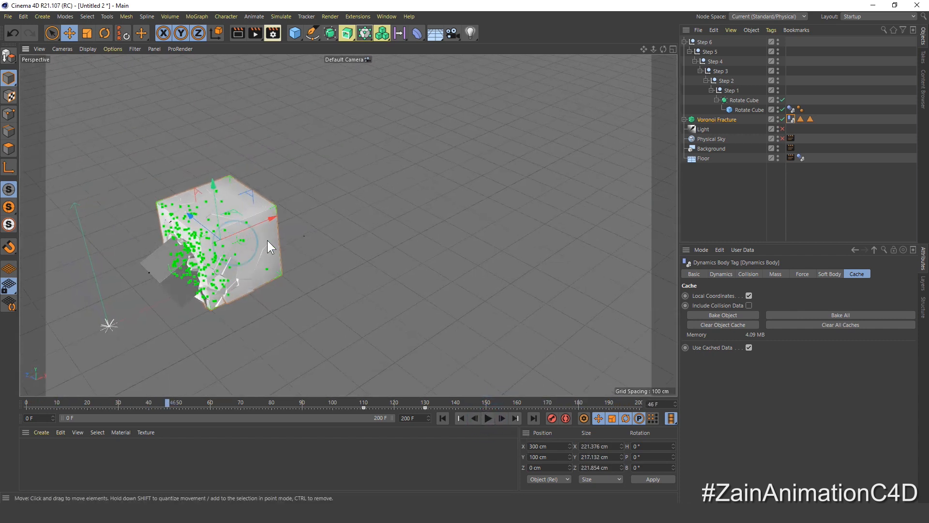
middle_click_drag(267, 246, 331, 231, "alt")
scroll(363, 271, "up", 2)
left_click(443, 418)
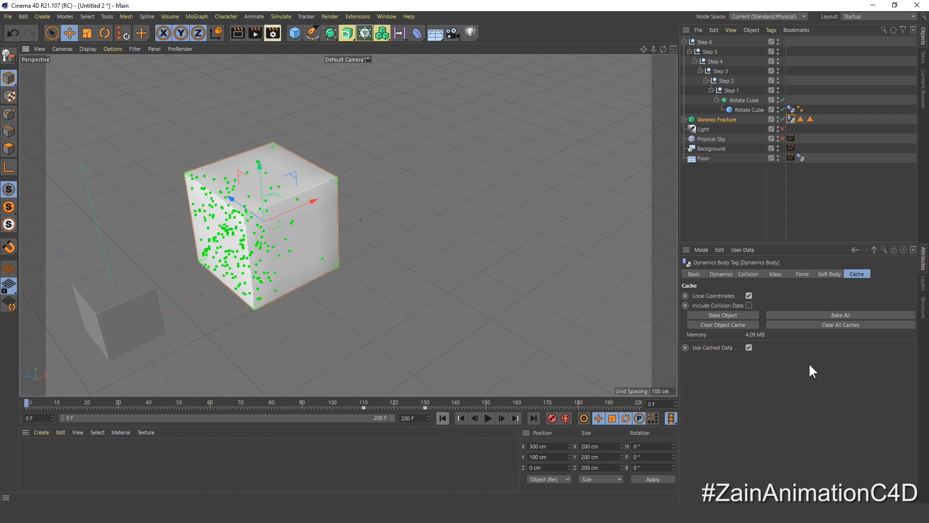
Clear all dynamics caches and turn on coloured fragments for the Voronoi Fracture object.
left_click(835, 325)
left_click(710, 119)
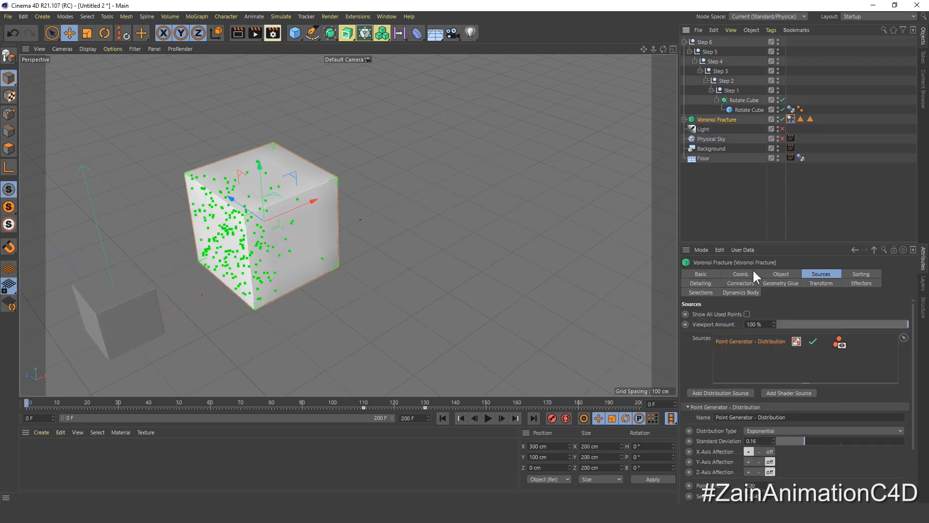
left_click(781, 274)
left_click_drag(225, 248, 271, 218, "alt")
Set the point distribution source's heading rotation to 90° and check the fragment layout around the cube.
left_click(825, 273)
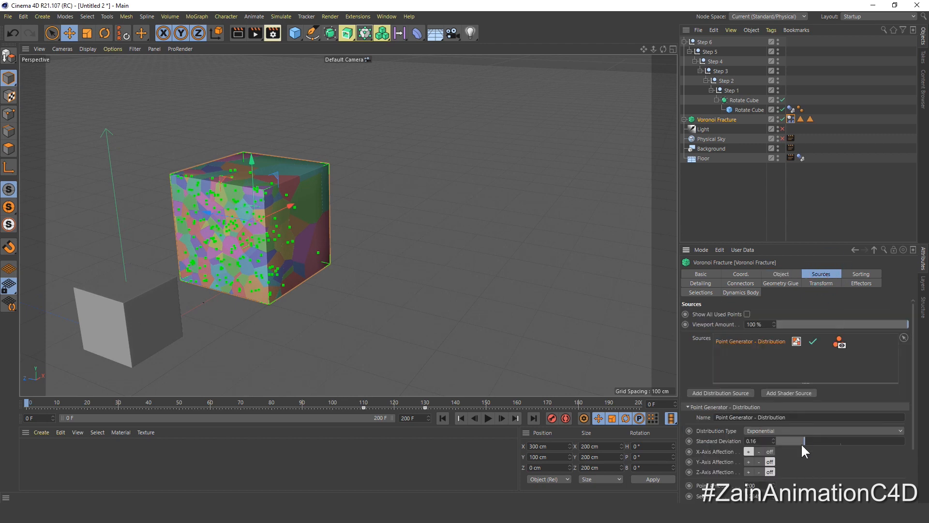
scroll(806, 455, "down", 3)
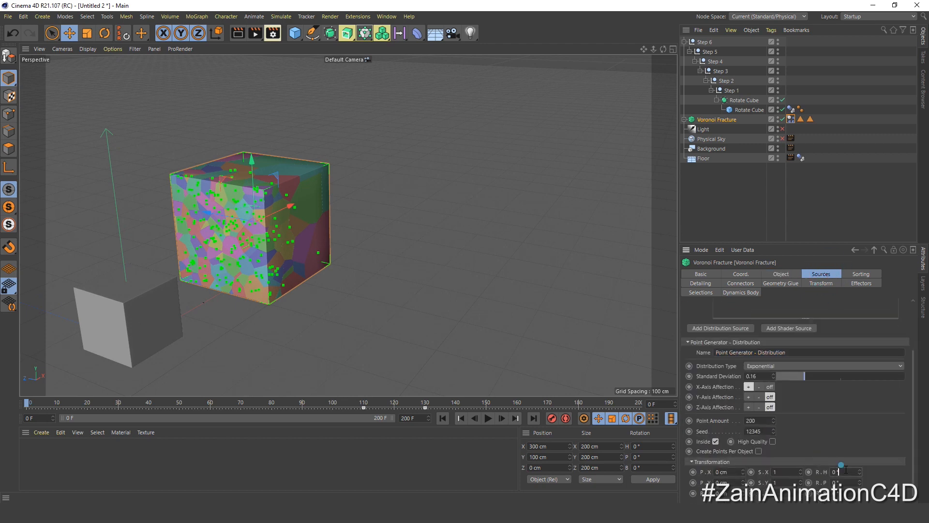
type("90")
key("Return")
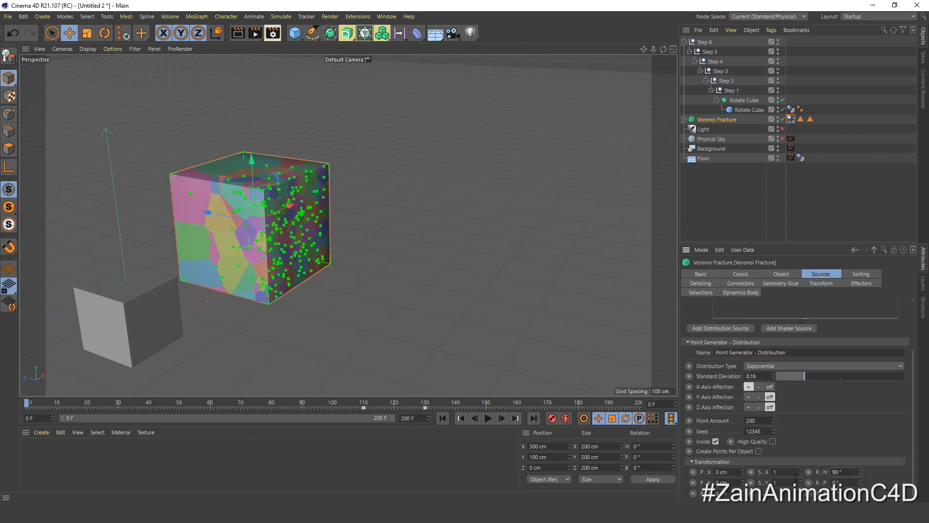
left_click_drag(496, 302, 72, 242, "alt")
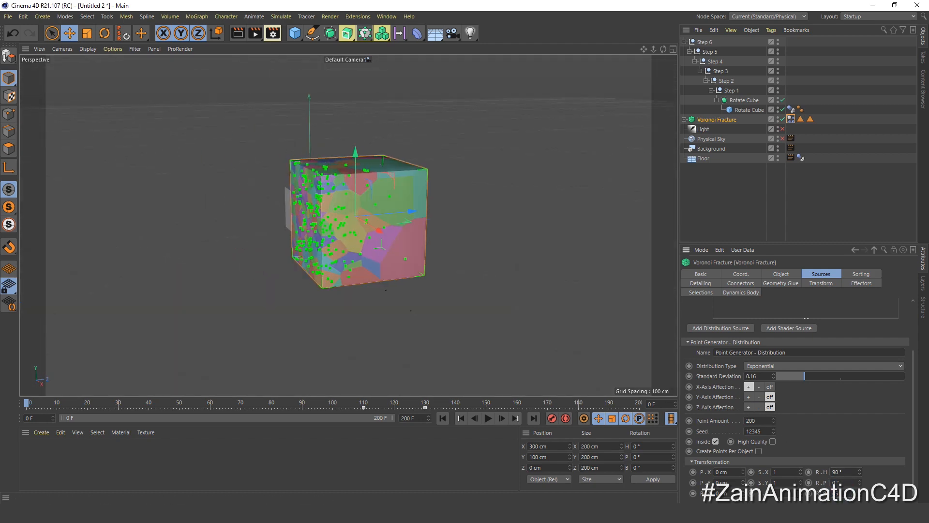
left_click_drag(367, 232, 398, 245, "alt")
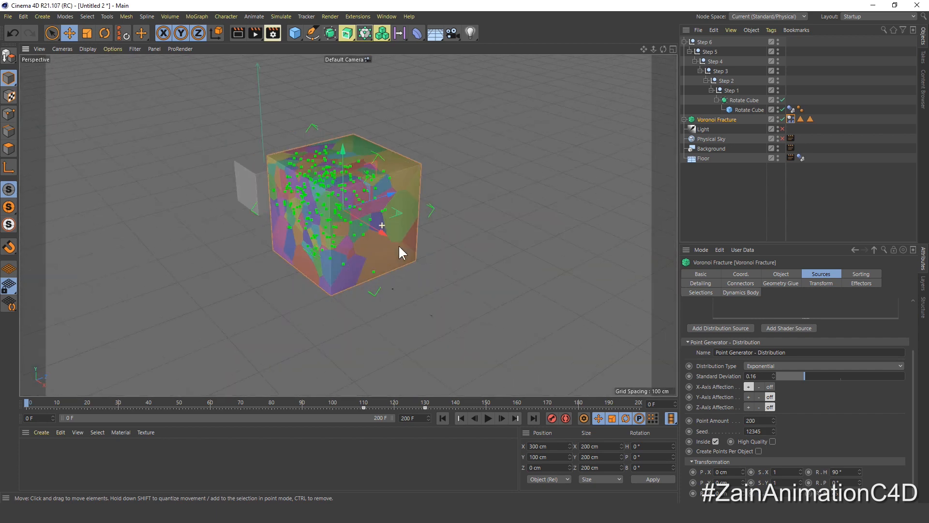
Bake all dynamics from the Voronoi Fracture's Dynamics Body tag and play the new simulation.
left_click(790, 118)
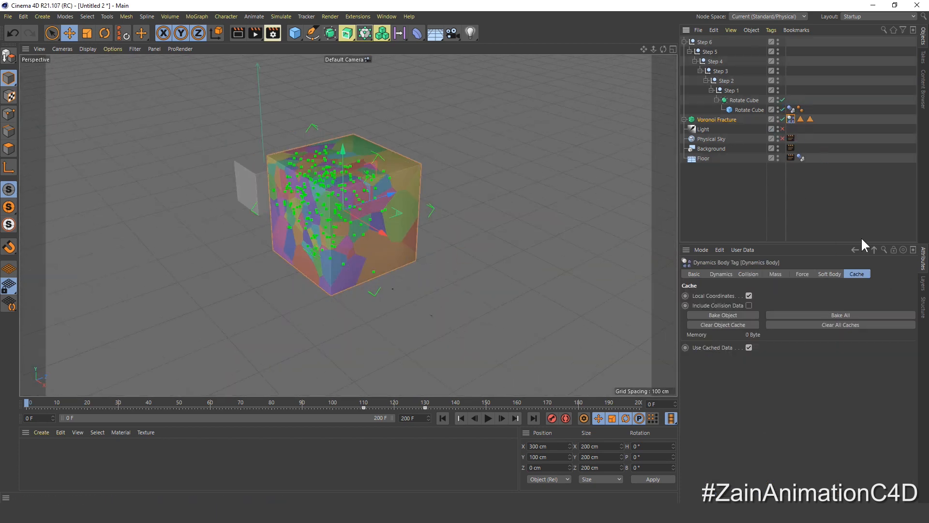
left_click(851, 316)
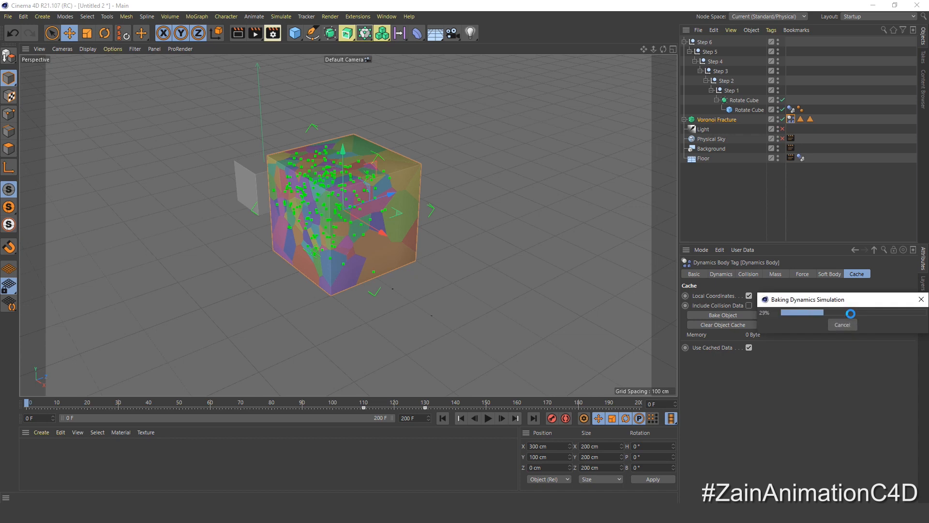
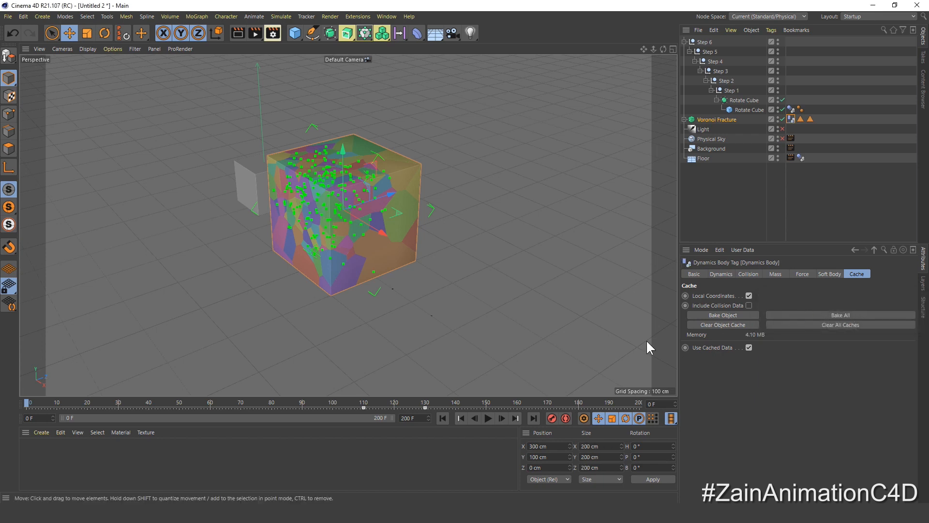
left_click(489, 418)
Examine the coloured fragments' breakup from several angles, stop playback and return to frame 0.
left_click_drag(389, 260, 334, 234, "alt")
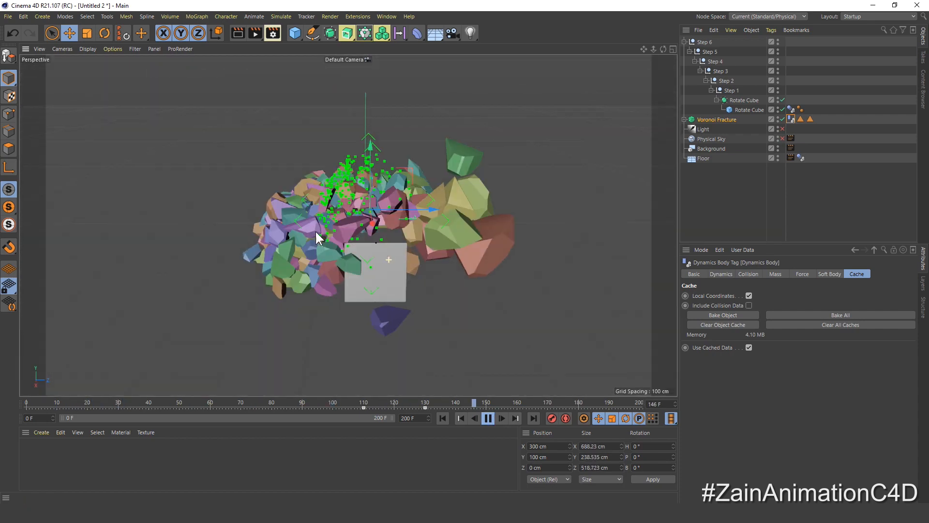
left_click_drag(315, 230, 388, 236, "alt")
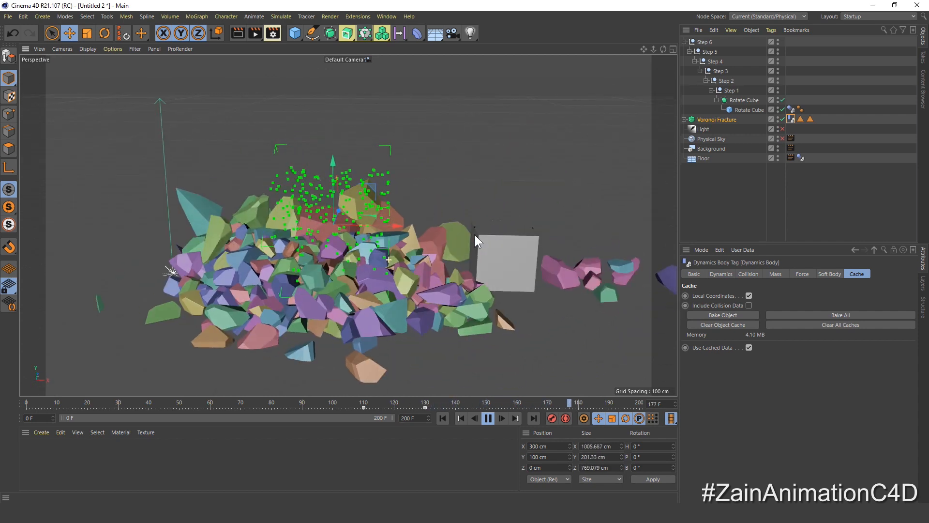
left_click(488, 417)
left_click(443, 418)
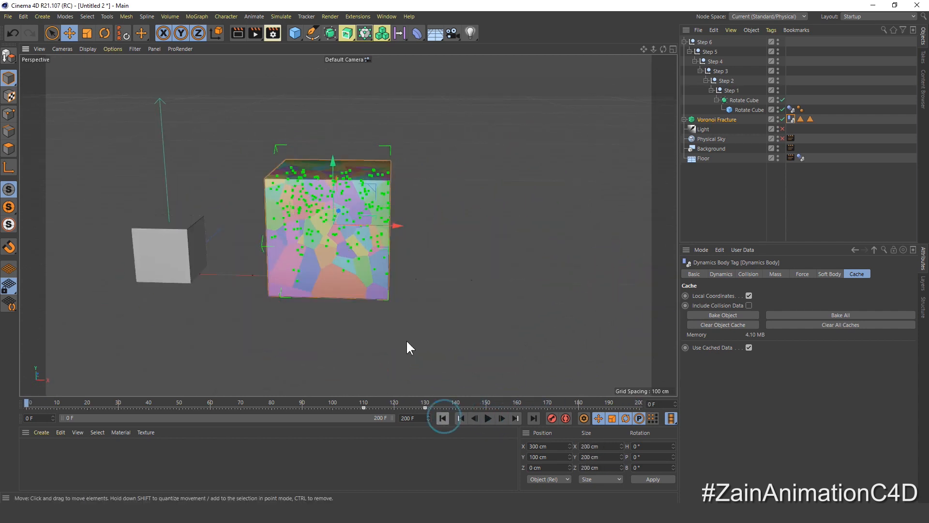
middle_click_drag(376, 242, 390, 260, "alt")
left_click_drag(390, 259, 356, 278, "alt")
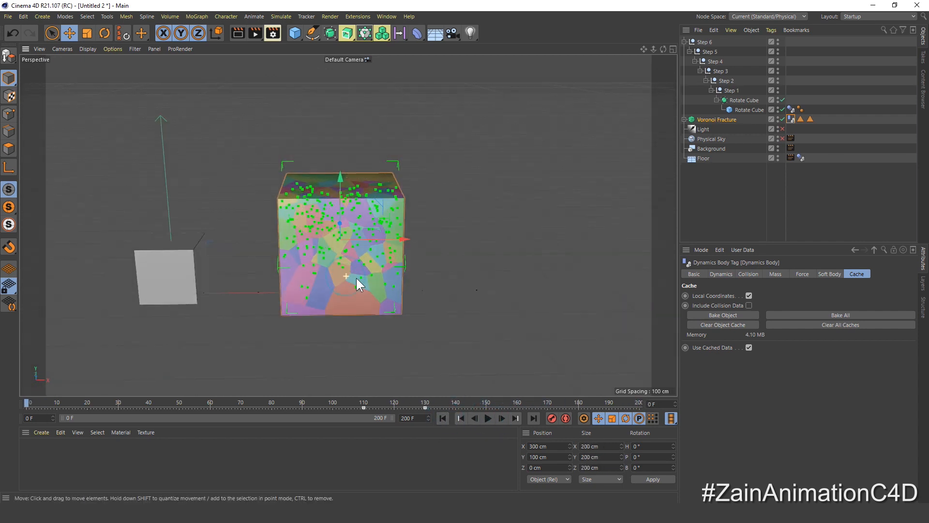
Create a new material, open it for editing and name it BG.
double_click(68, 469)
double_click(32, 453)
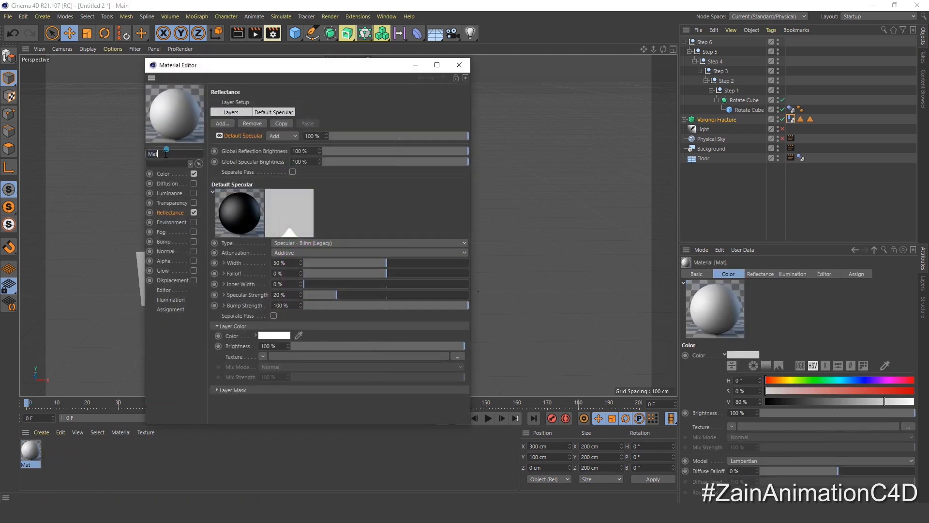
type("BG")
Set the BG material's color to H 25°, S 75%, V 100% with 110% brightness and close the Material Editor.
left_click(164, 173)
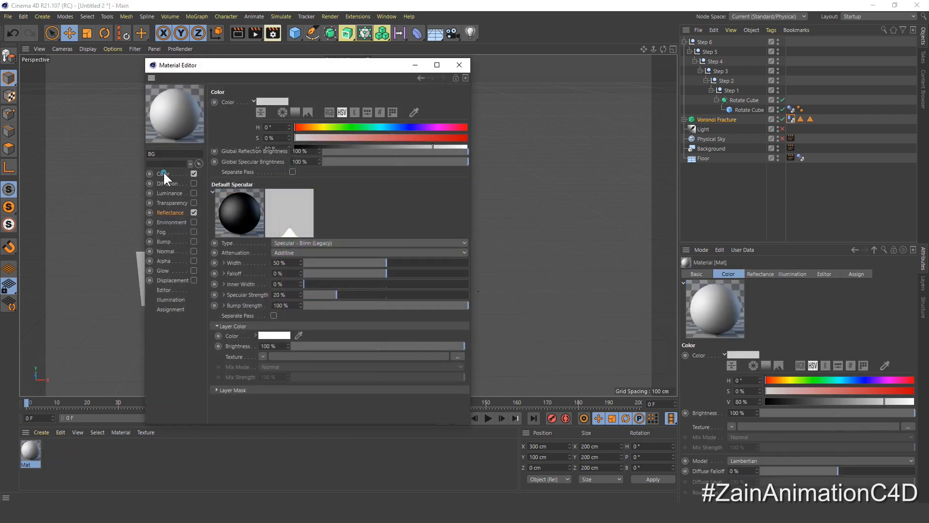
double_click(272, 127)
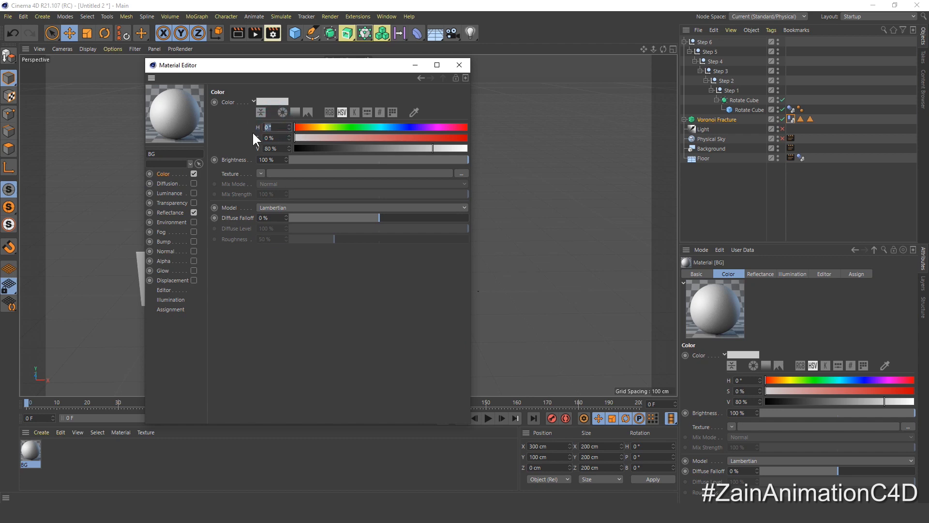
type("25")
key("Tab")
type("75")
key("Tab")
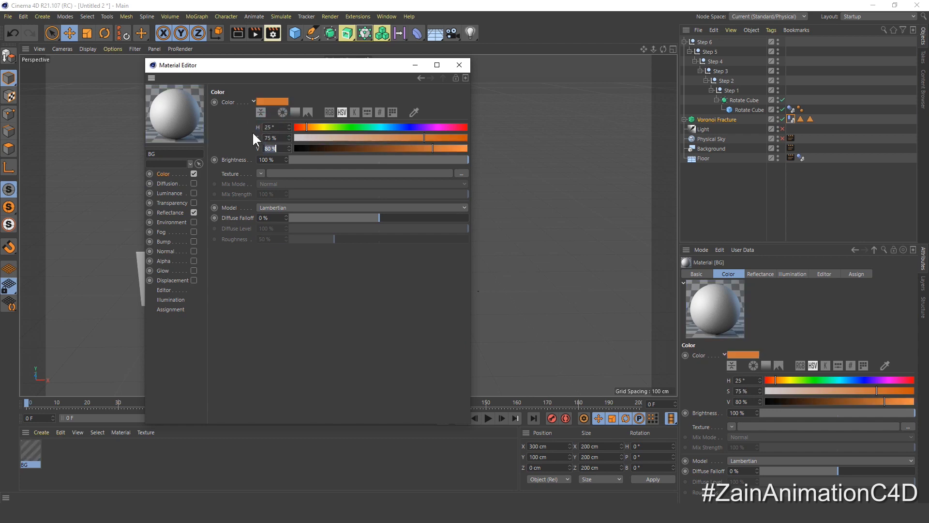
type("100")
key("Tab")
type("110")
key("Tab")
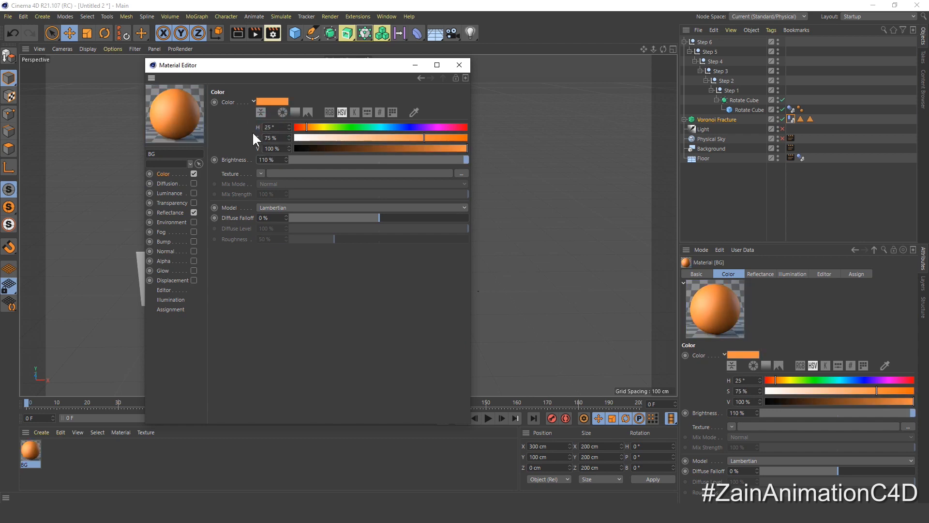
left_click(459, 65)
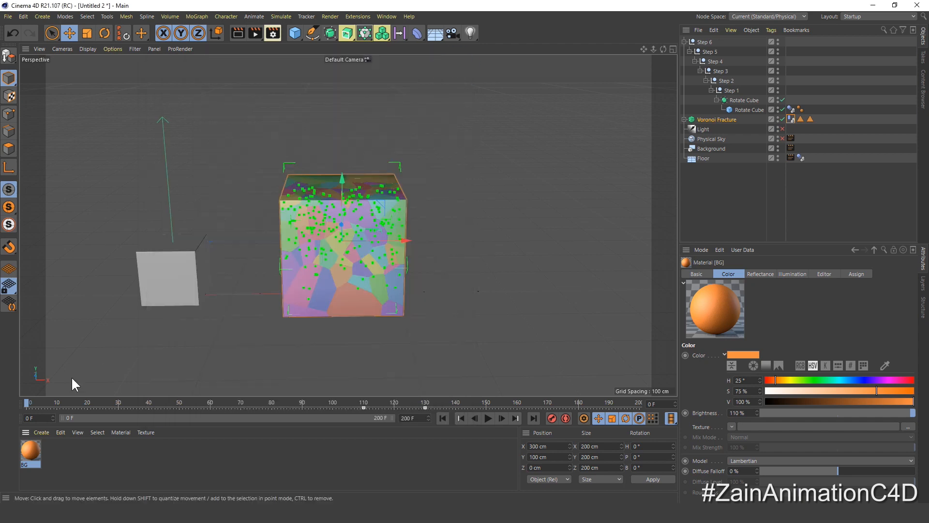
Apply the BG material to the Floor and Background objects.
left_click_drag(31, 448, 705, 160)
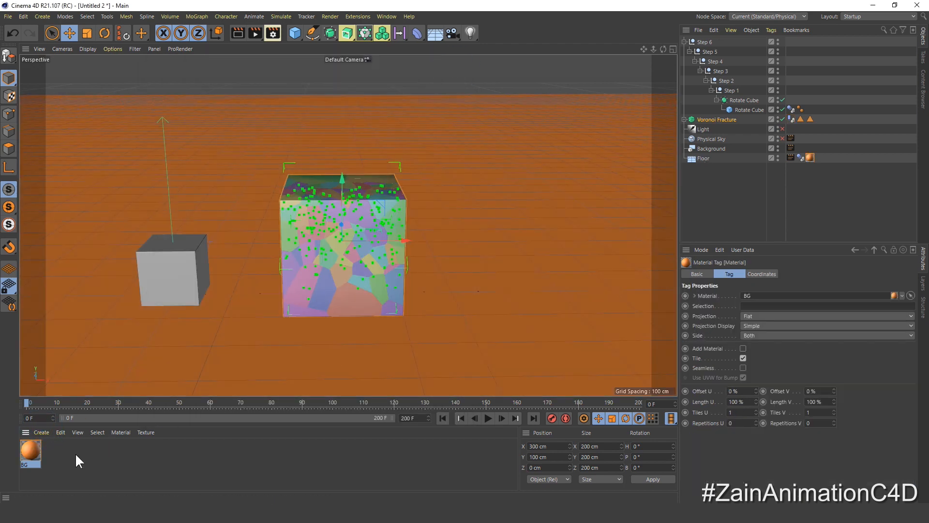
left_click_drag(24, 446, 702, 144)
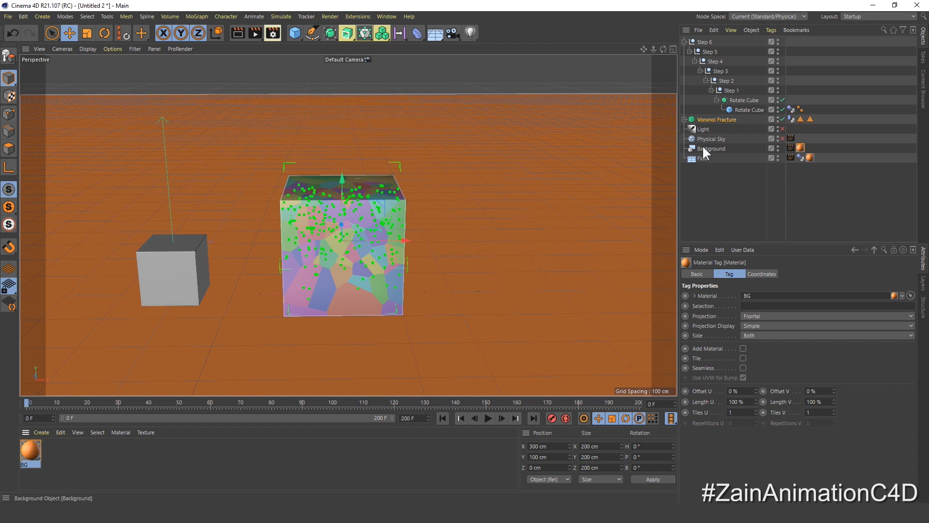
Create a new material, open it for editing and name it Inside.
double_click(46, 449)
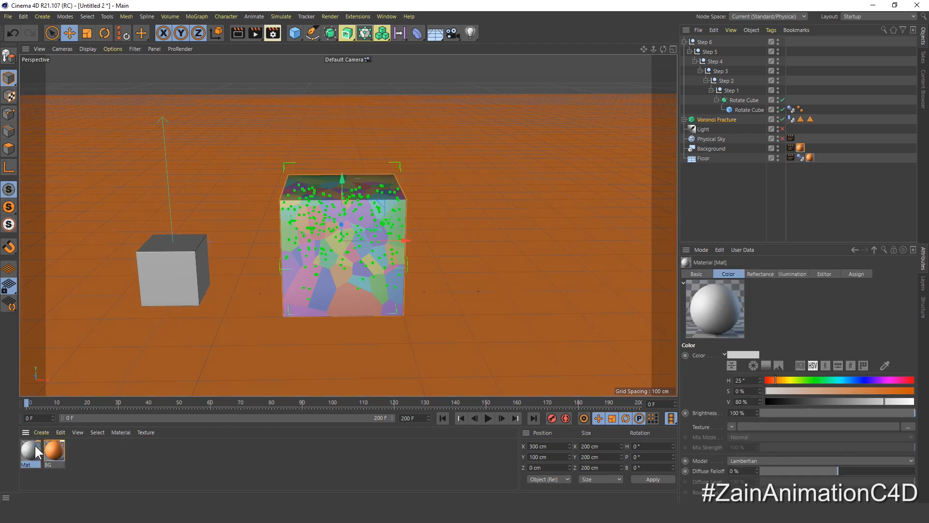
double_click(34, 444)
type("Inside")
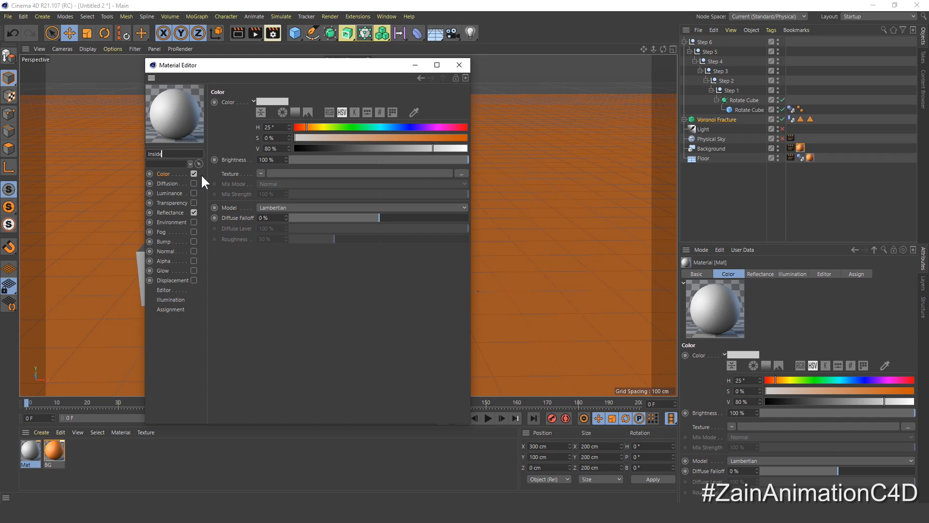
key("Return")
Load a Variation effect shader as the Inside material's color texture and open the shader's properties.
left_click(260, 174)
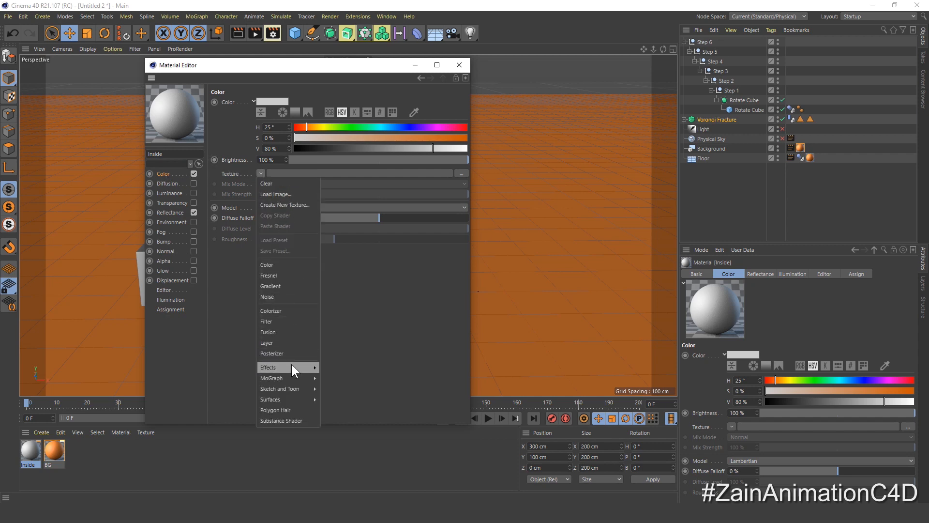
mouse_move(291, 365)
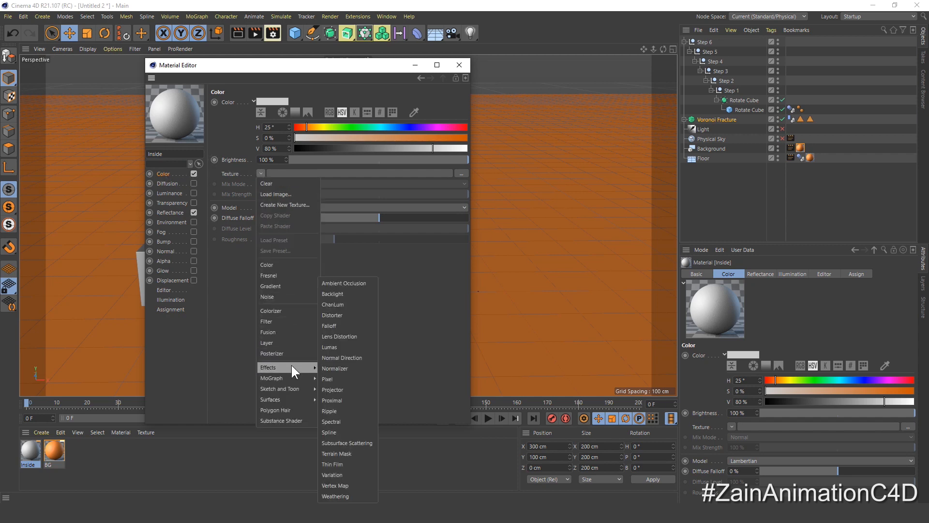
left_click(341, 474)
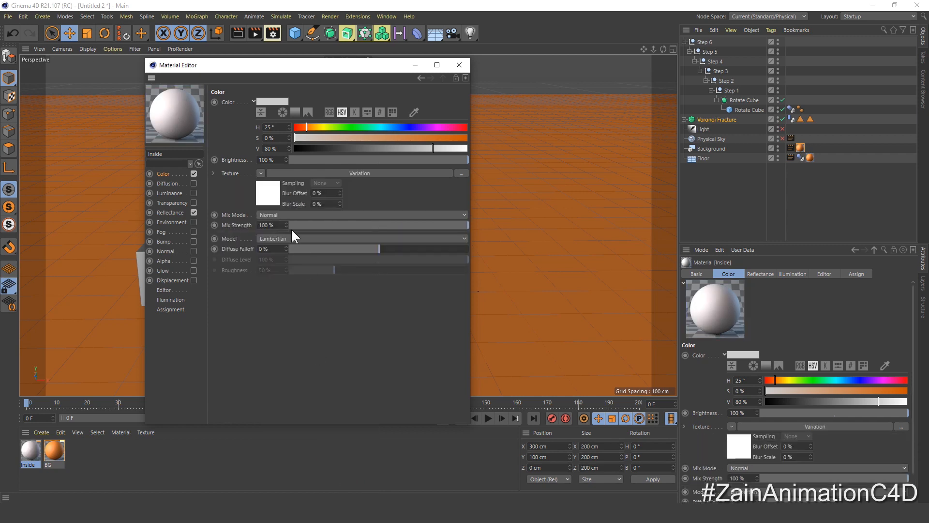
left_click(268, 192)
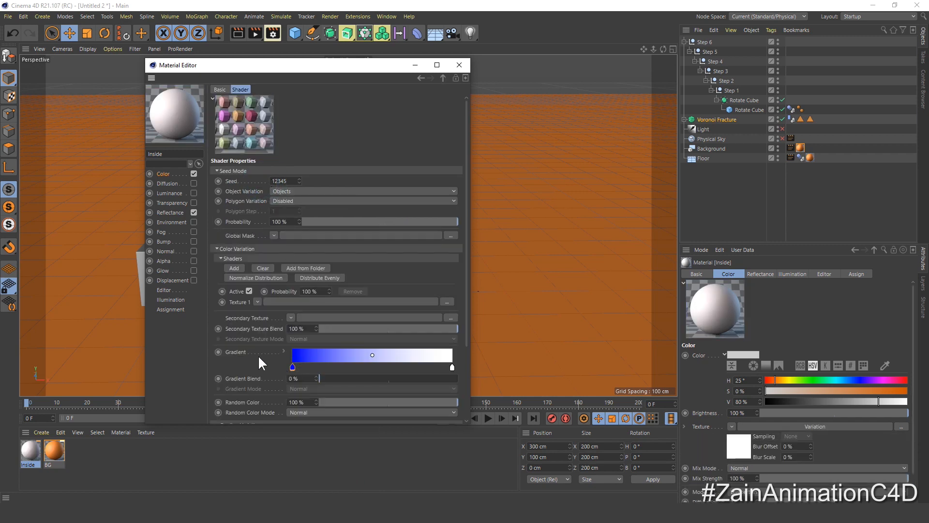
Set the Variation gradient's starting knot to a hue of 25°, keeping saturation and value at 100%.
double_click(293, 368)
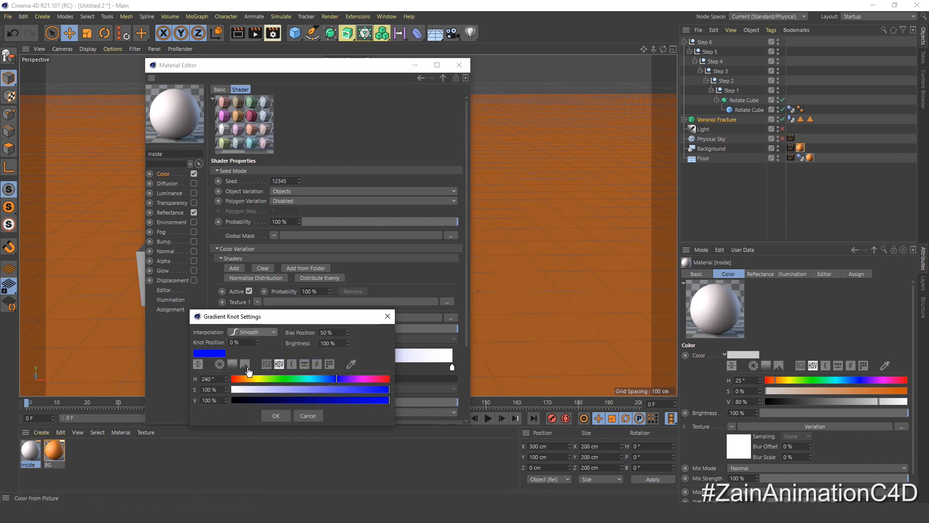
type("25")
key("Tab")
key("Tab")
key("Return")
key("Return")
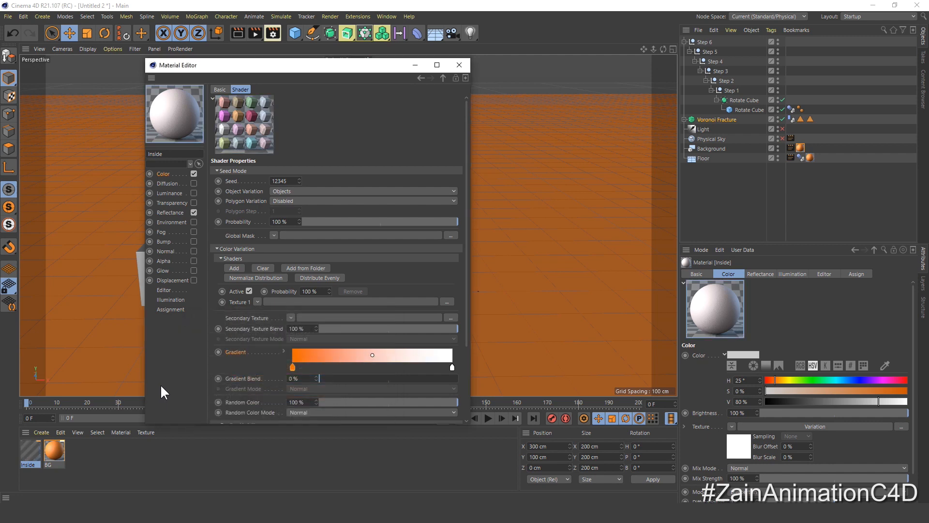
Set the Variation gradient's end knot to 100% saturation and 50% value for a dark orange.
double_click(452, 368)
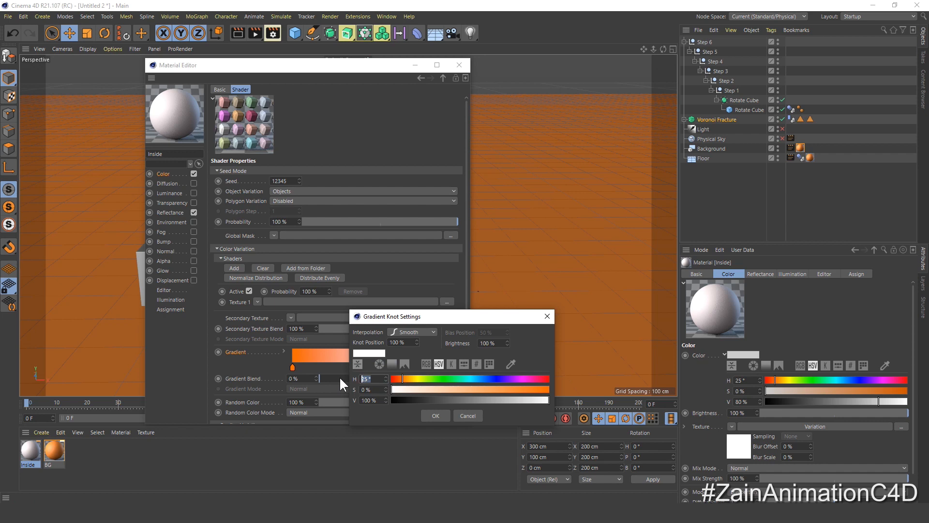
key("Tab")
type("100")
key("Tab")
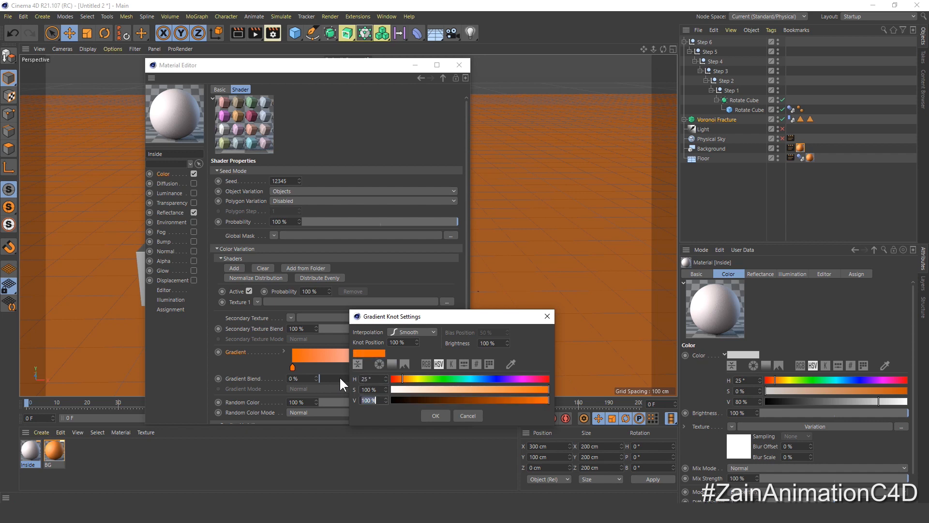
type("50")
key("Return")
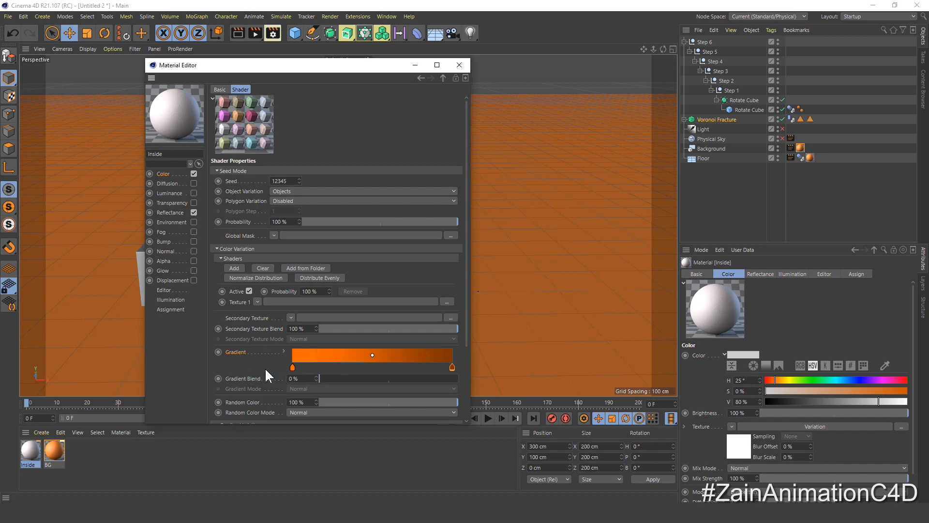
Set the Variation shader's Gradient Blend to 100%, Gradient Mode to Replace and Random Color to 0%.
left_click_drag(327, 379, 462, 384)
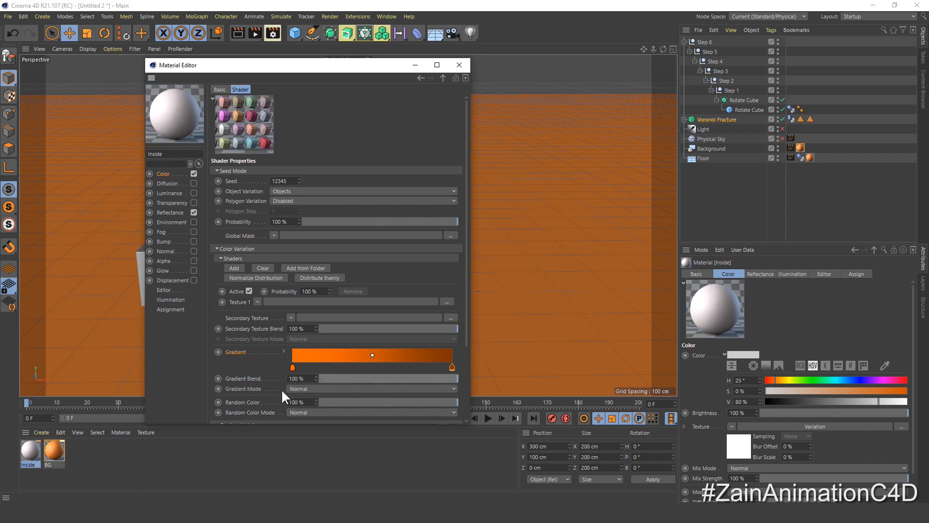
left_click(312, 389)
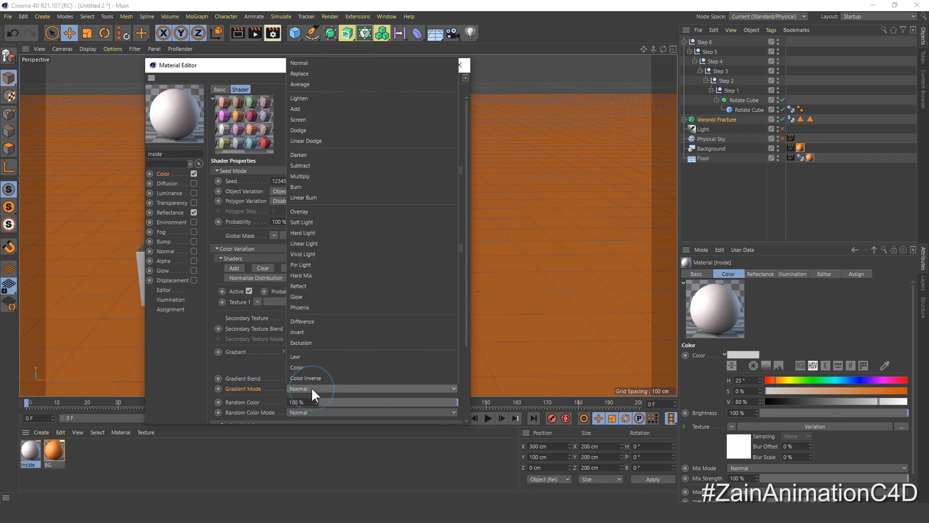
left_click(323, 73)
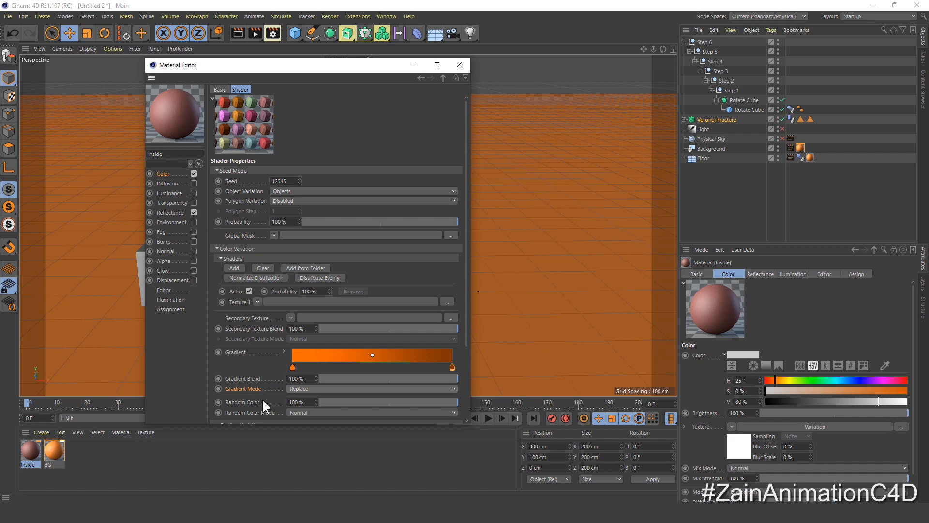
left_click_drag(342, 402, 314, 395)
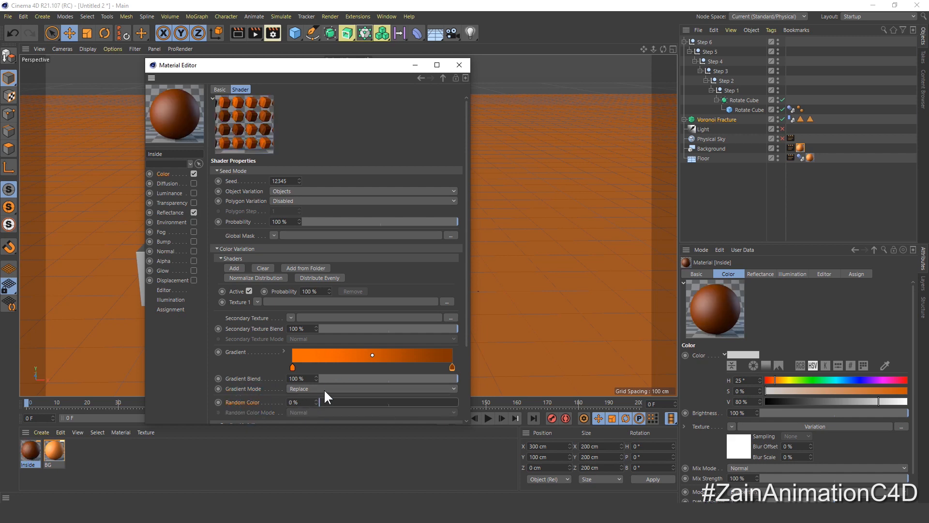
Add a Specular - Blinn (Legacy) layer to the Inside material's reflectance.
left_click(164, 173)
left_click(170, 211)
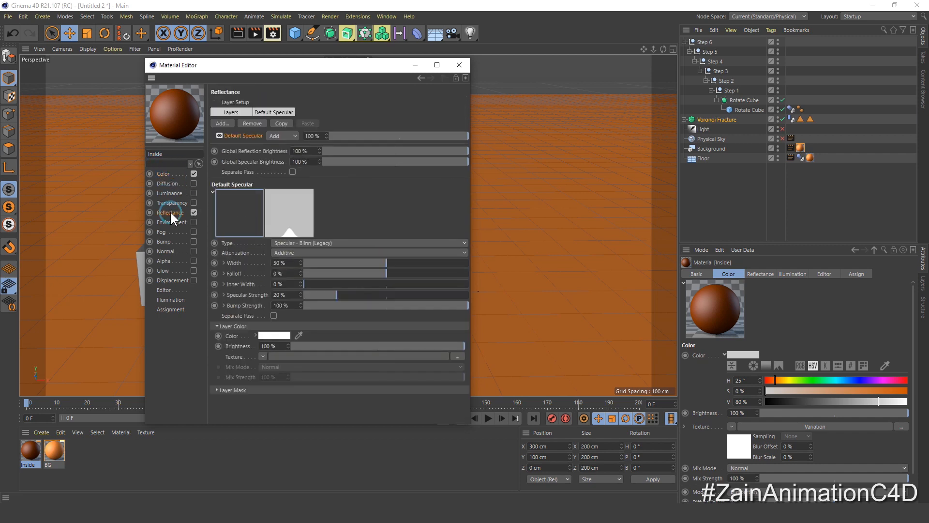
left_click(222, 123)
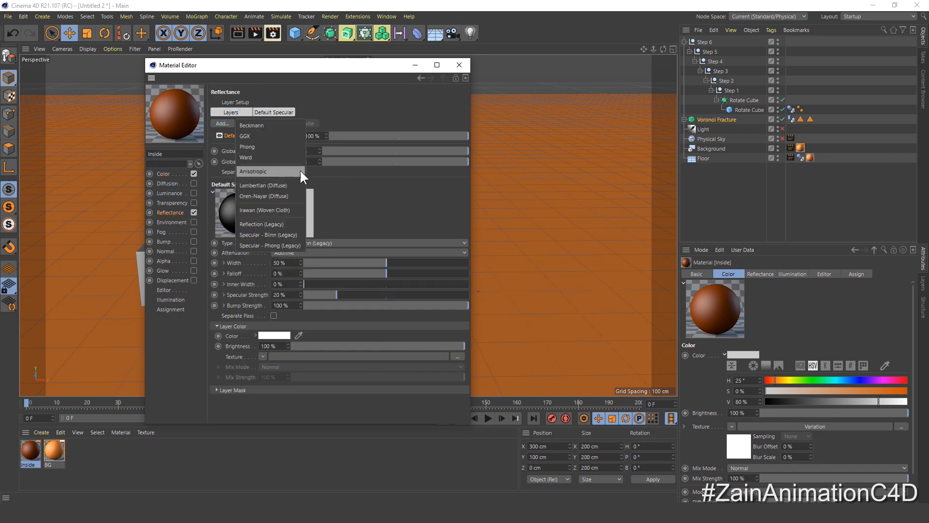
left_click(289, 236)
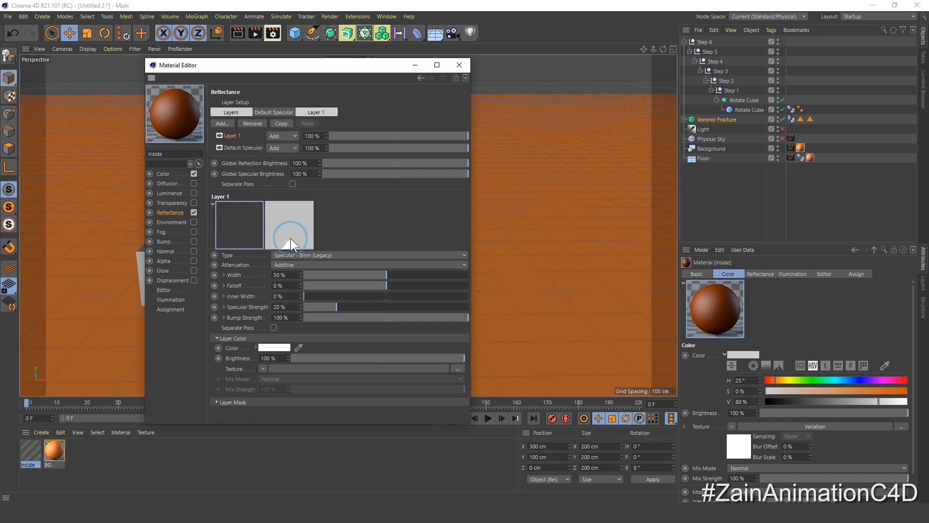
Copy the color channel's Variation shader into the Blinn layer's color texture and set the layer's width to 100%.
left_click(163, 174)
left_click(179, 212)
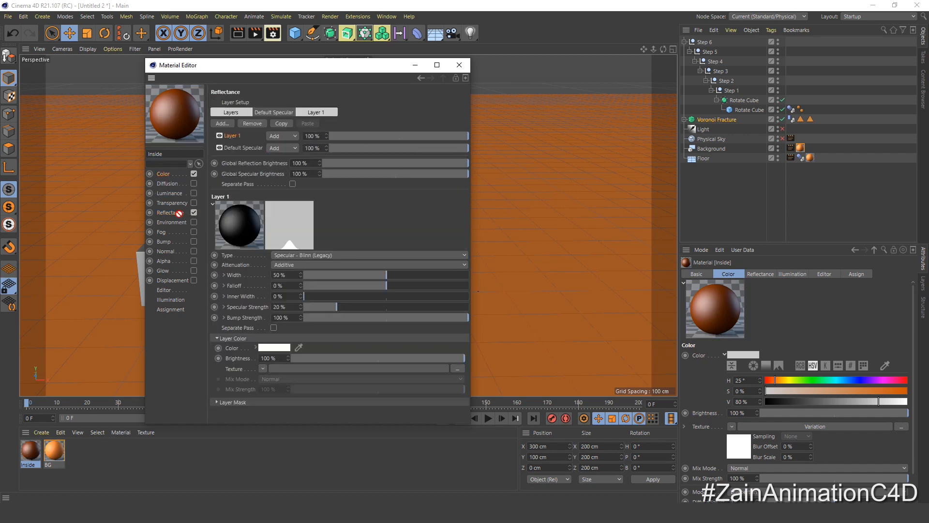
left_click_drag(267, 367, 265, 368)
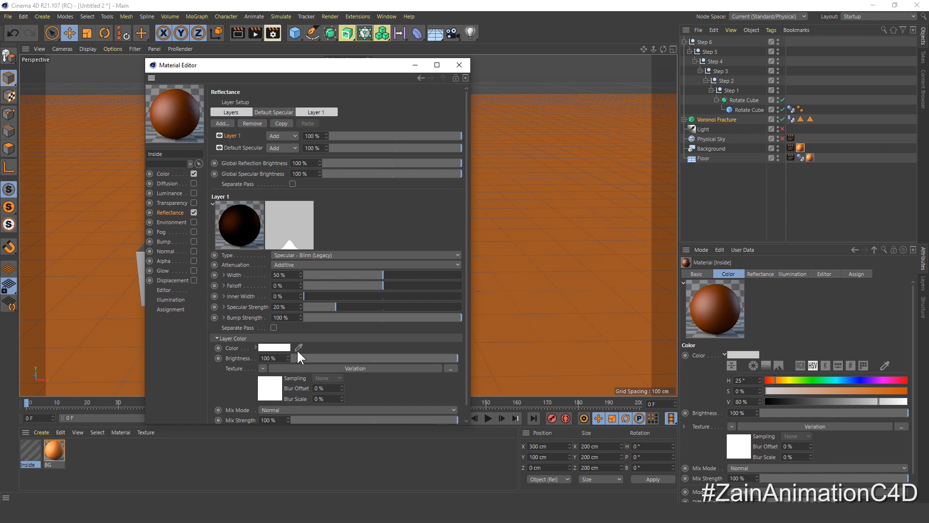
double_click(291, 277)
type("100")
key("Return")
Shift the hue of both gradient knots in the Blinn layer's Variation shader towards a yellower orange.
left_click(278, 386)
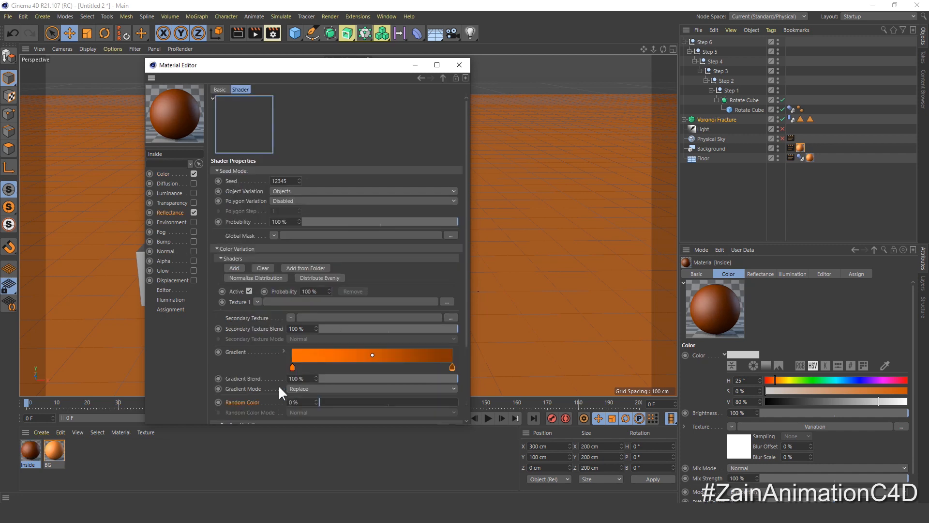
double_click(292, 366)
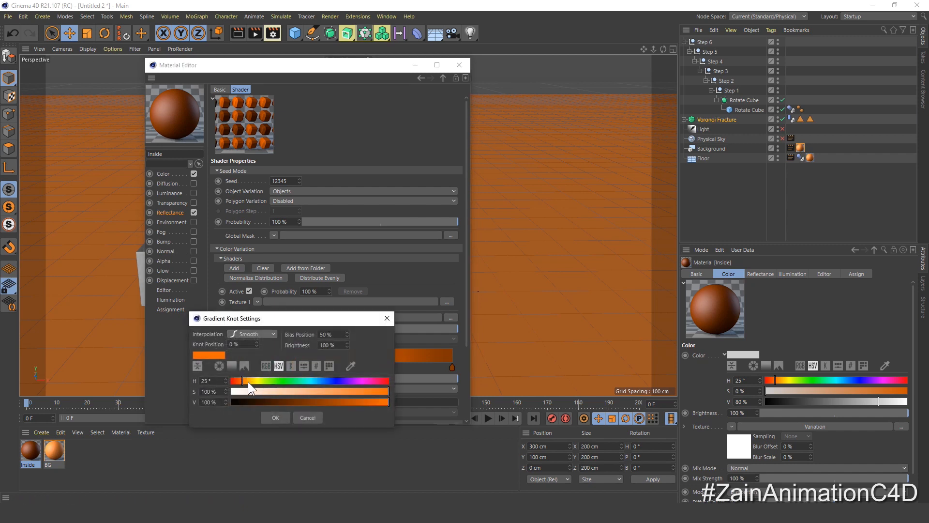
double_click(209, 381)
key("Return")
key("Return")
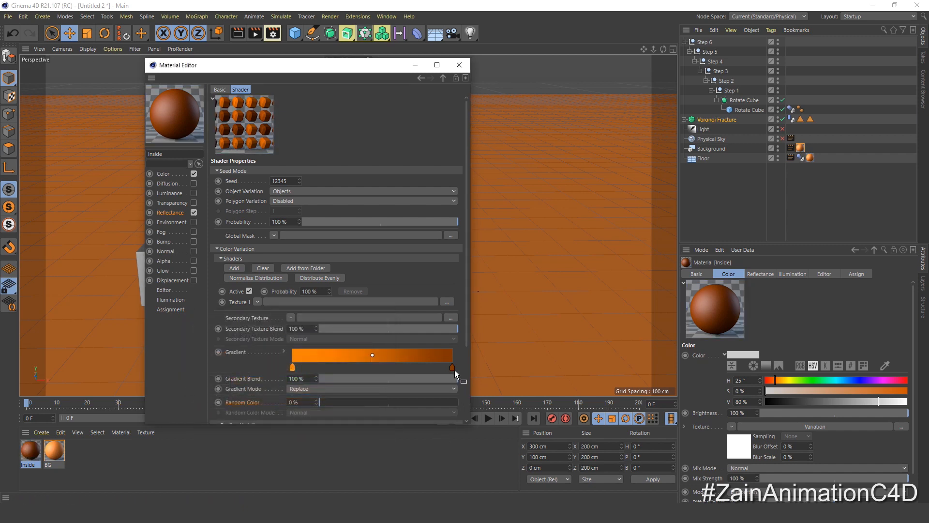
double_click(452, 367)
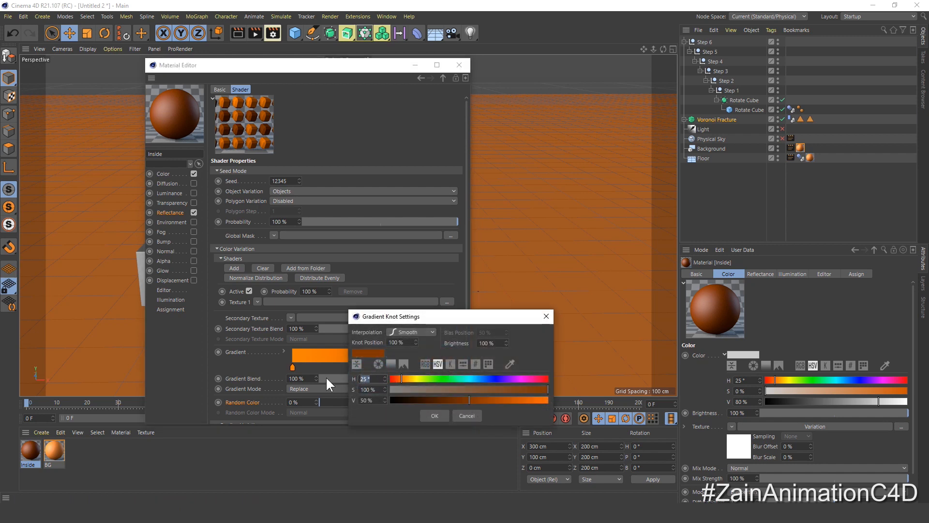
key("Return")
key("Return")
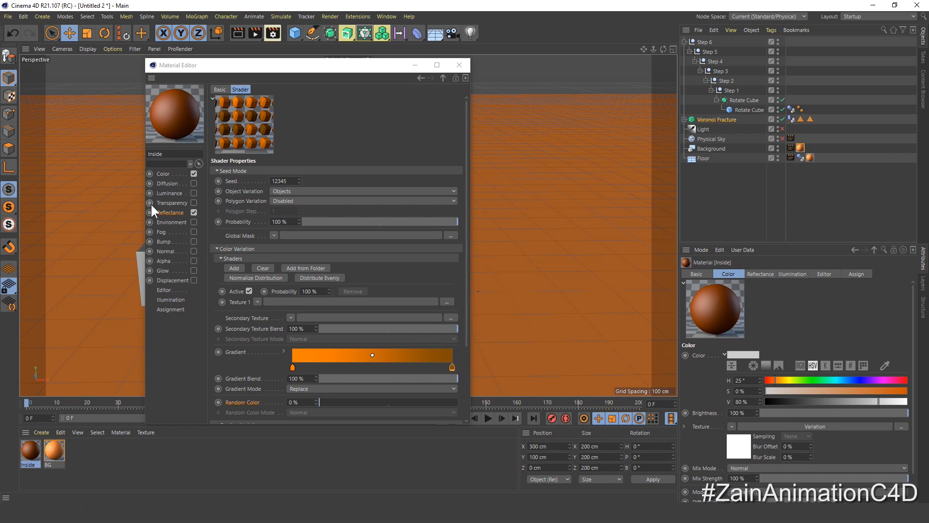
Add a Reflection (Legacy) layer with 5% layer color brightness to the Inside material and close the Material Editor.
left_click(167, 213)
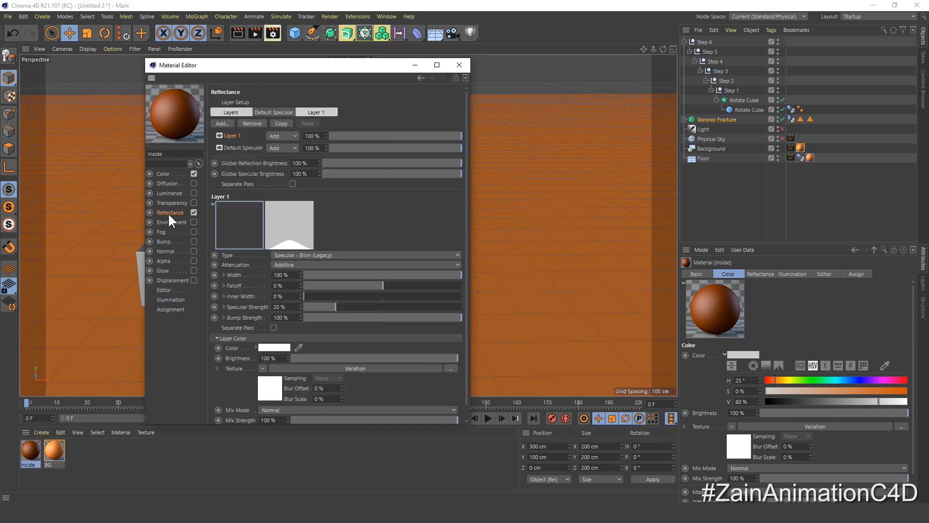
left_click(225, 123)
left_click(285, 224)
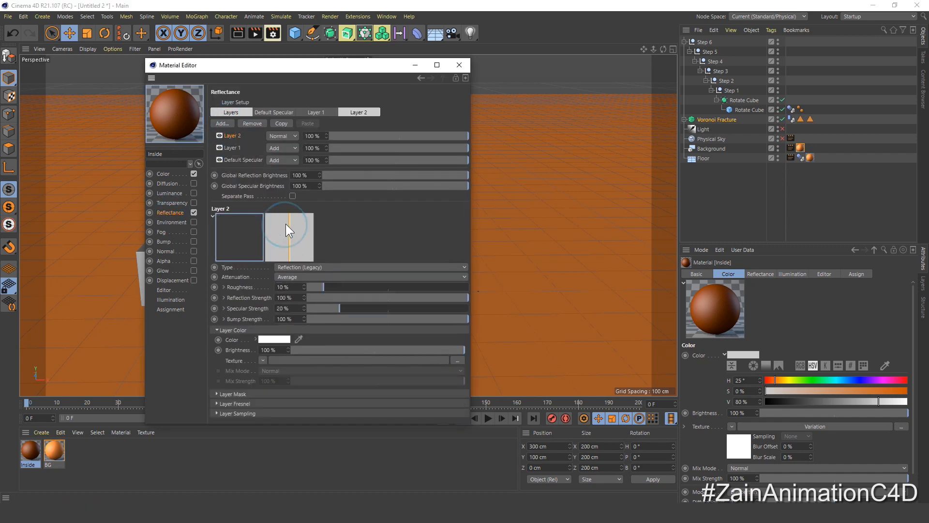
left_click(263, 349)
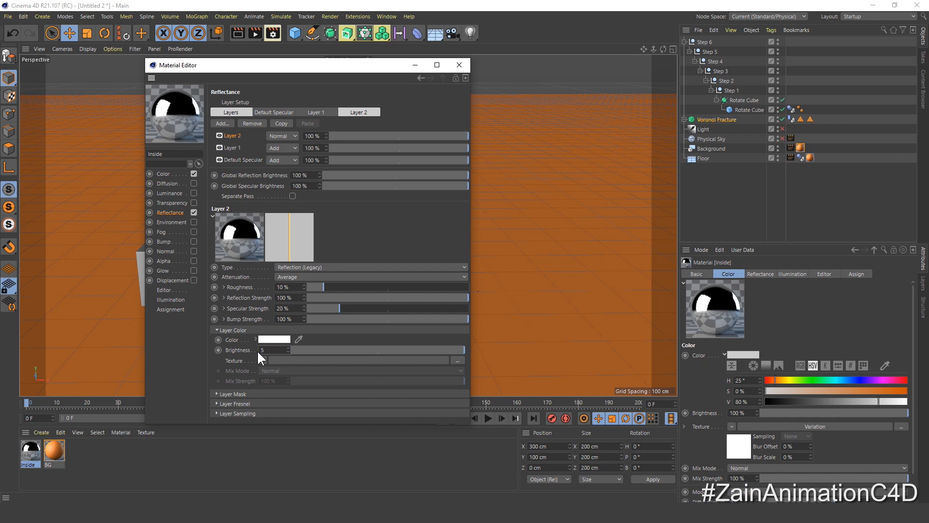
type("5")
key("Return")
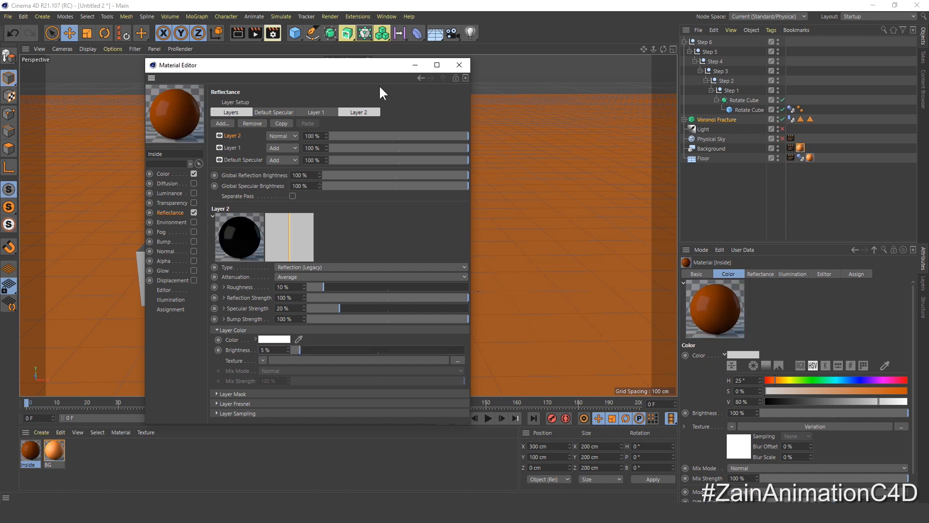
left_click(460, 66)
Create another new material, open it for editing and name it Outside.
double_click(91, 454)
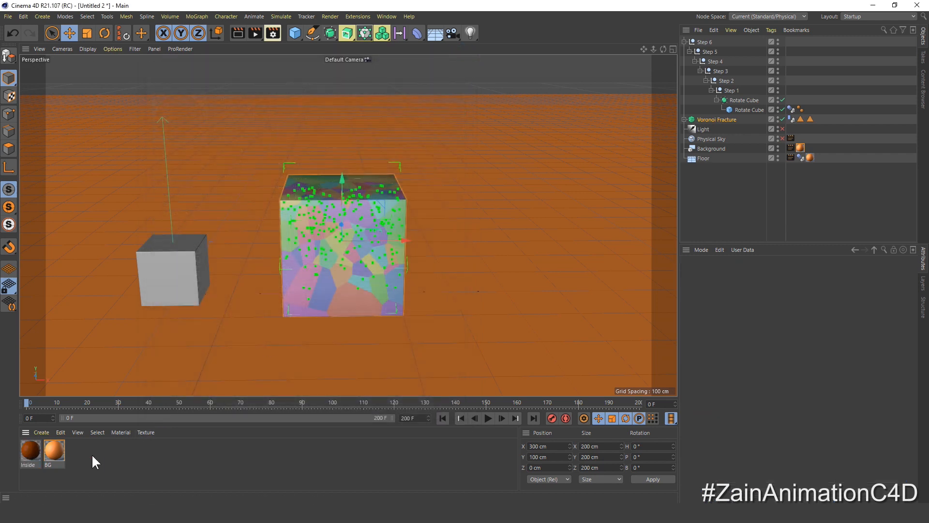
double_click(32, 450)
type("O")
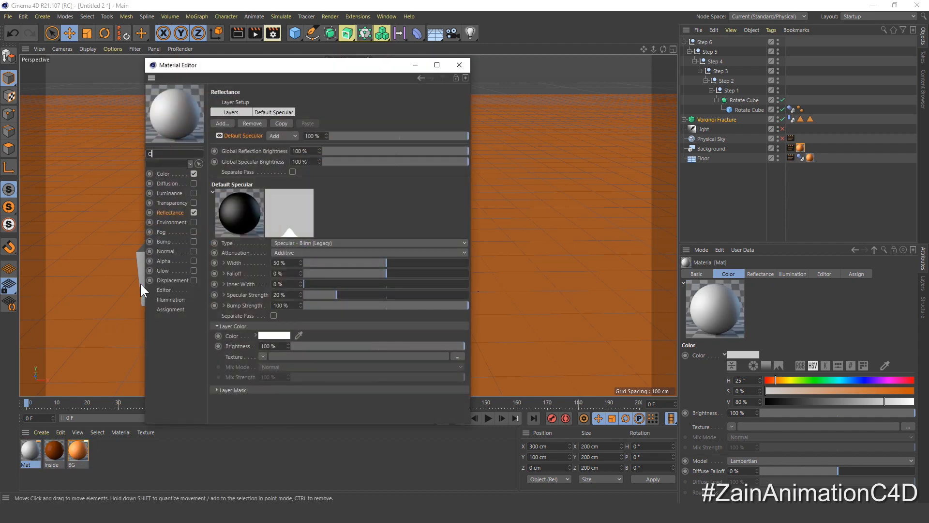
type("utside")
key("Return")
Set the Outside material's color to H 25°, S 100%, V 100% with 110% brightness.
left_click(164, 173)
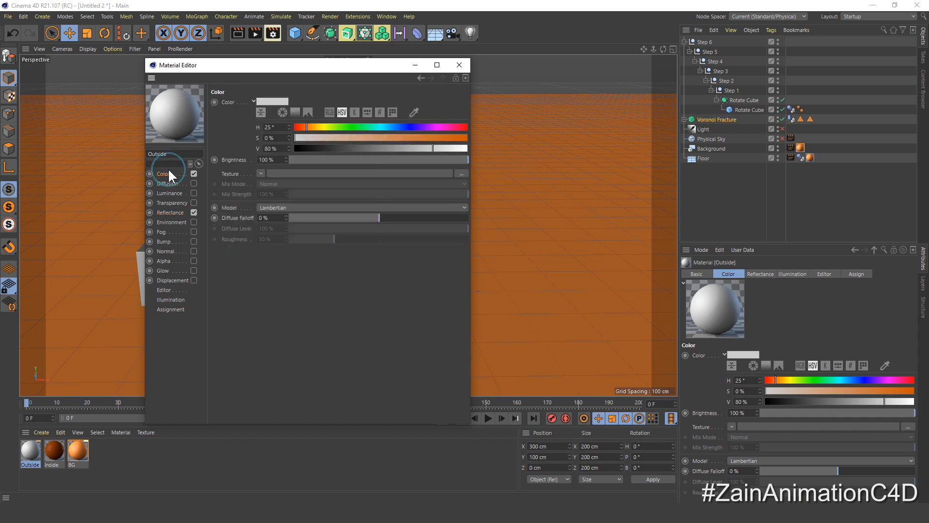
left_click(265, 126)
key("Tab")
type("100")
key("Tab")
type("100")
key("Tab")
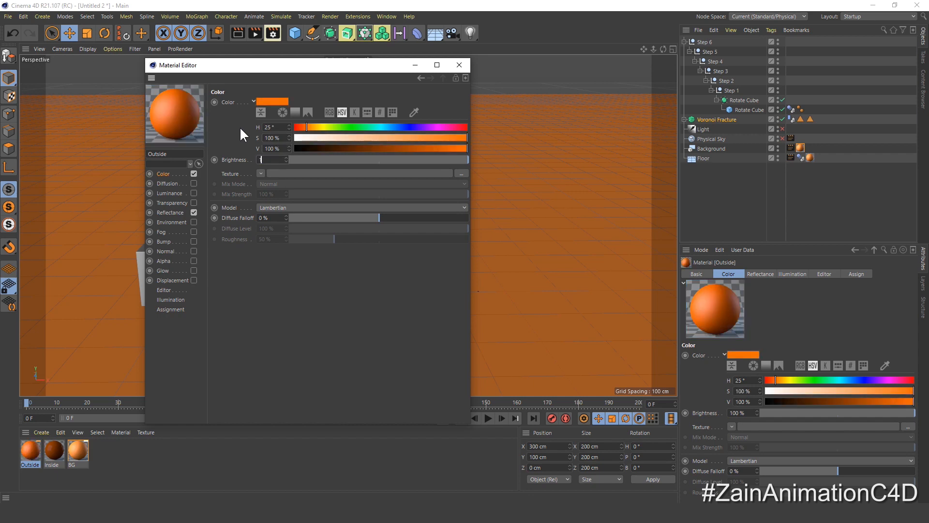
type("110")
key("Return")
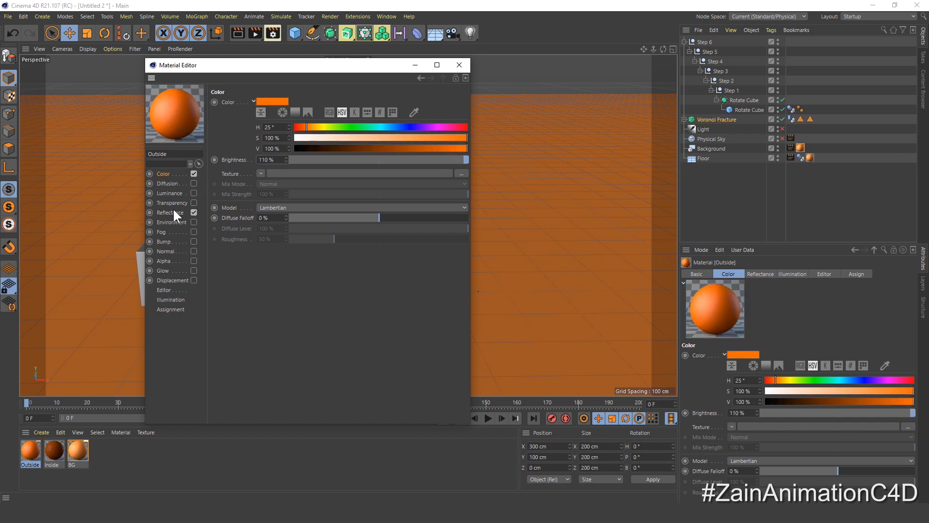
Add a Specular - Blinn (Legacy) layer to the Outside material's reflectance and set its width to 100%.
left_click(173, 212)
left_click(224, 122)
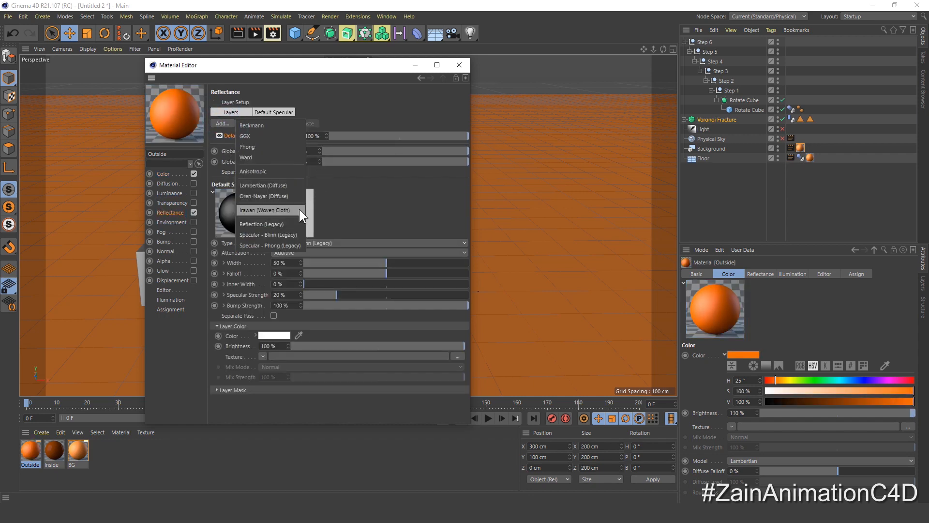
left_click(280, 235)
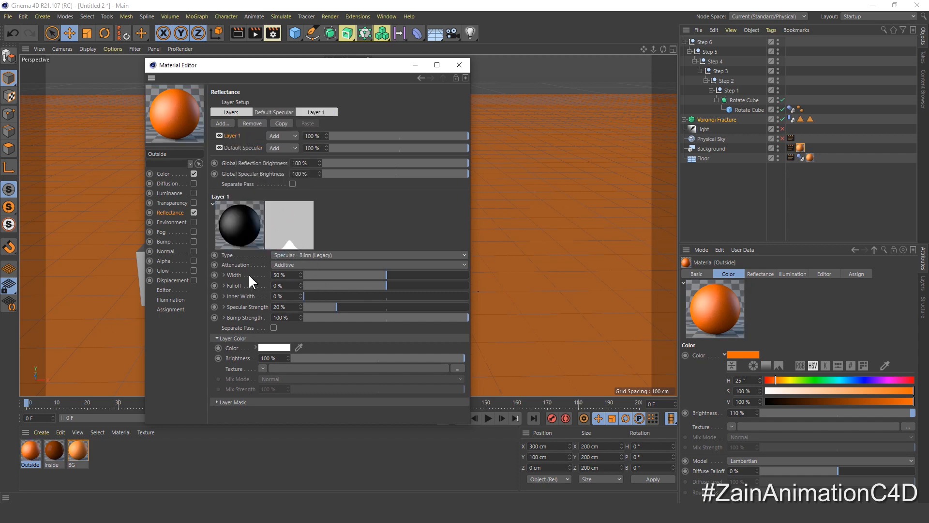
left_click_drag(340, 273, 478, 277)
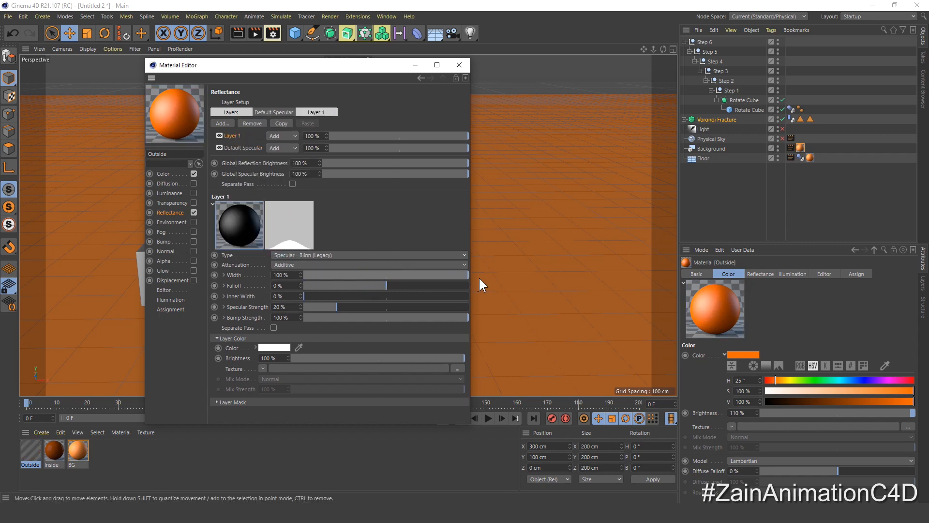
Set the Outside material's Blinn layer color to H 30° and S 100%.
left_click(281, 346)
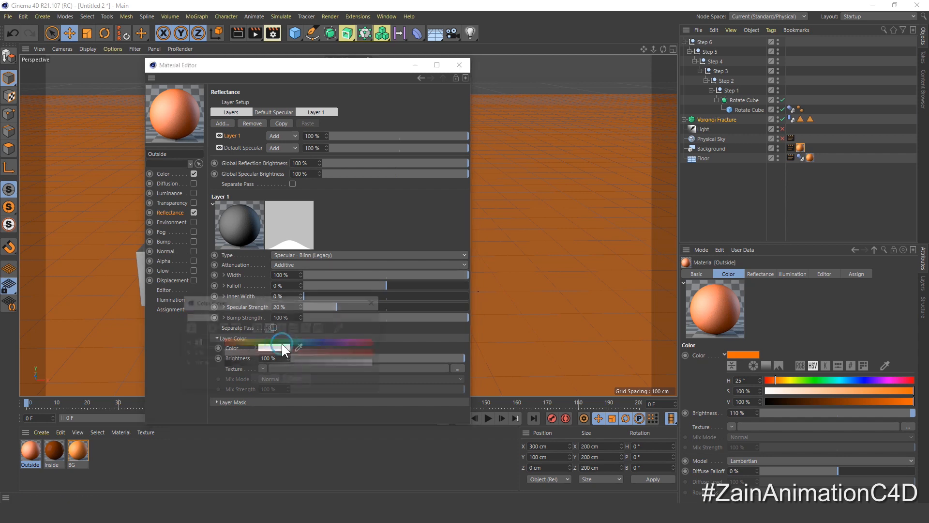
type("3")
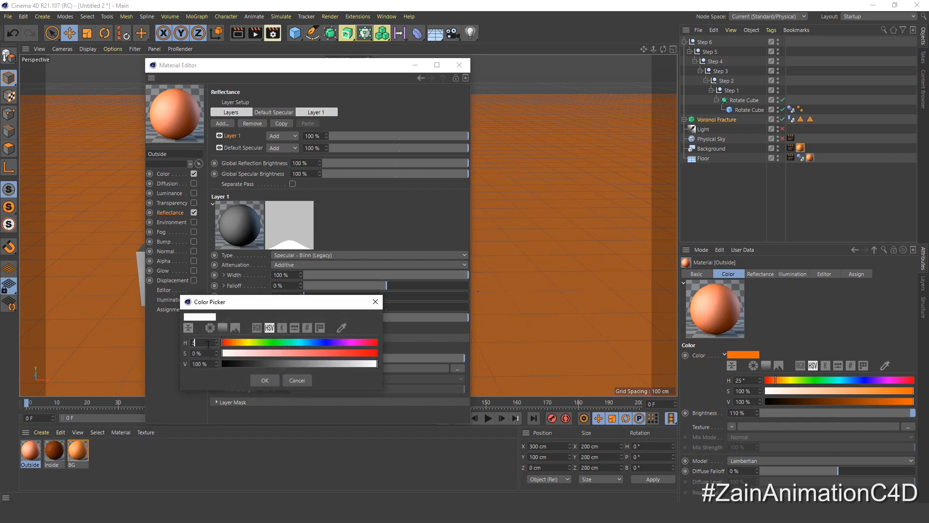
type("0")
key("Tab")
type("100")
key("Return")
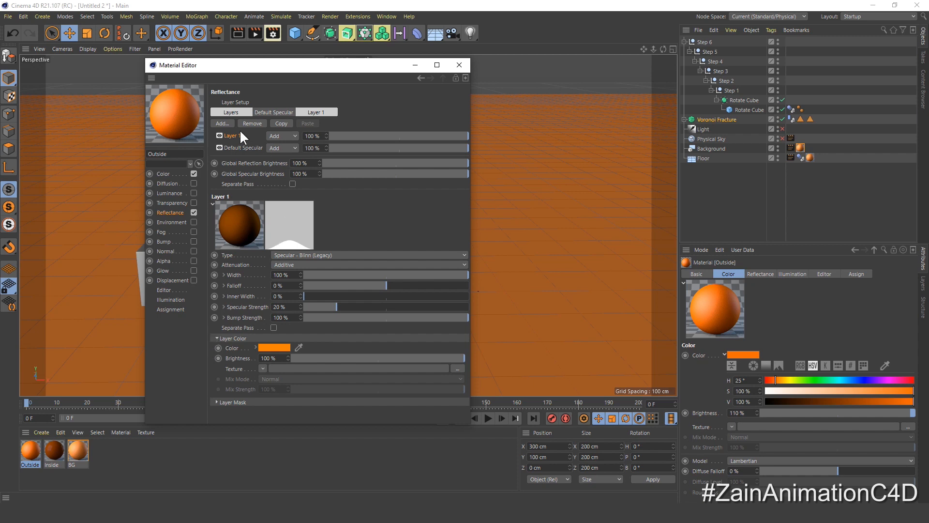
Add a Reflection (Legacy) layer with 5% layer color brightness to the Outside material.
left_click(225, 124)
left_click(272, 225)
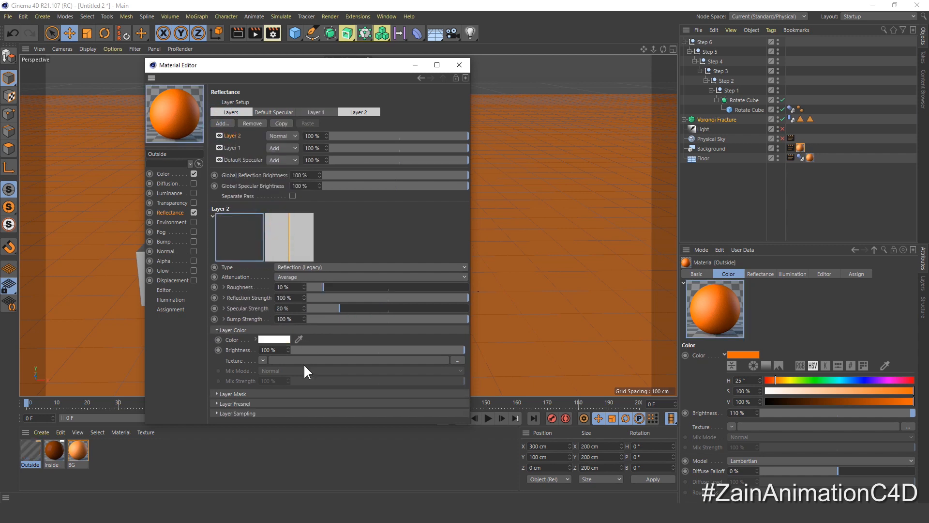
double_click(252, 350)
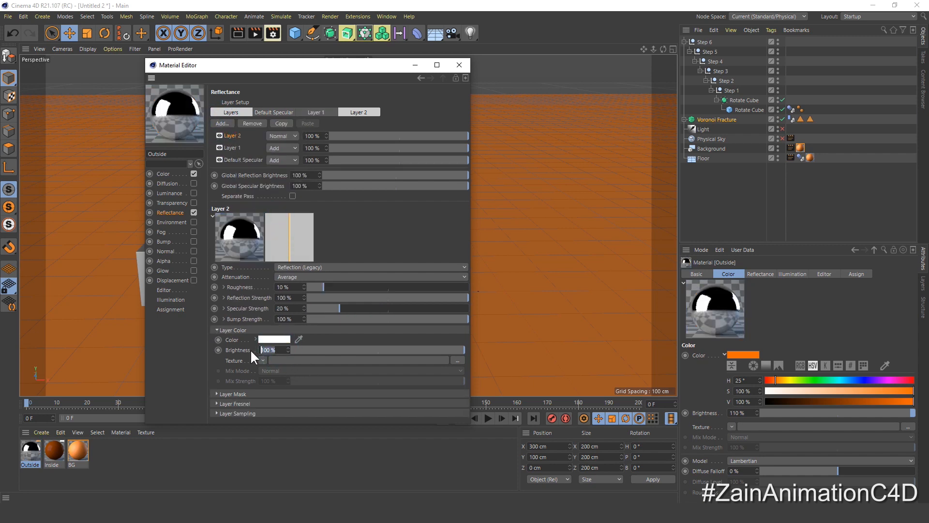
type("5")
key("Return")
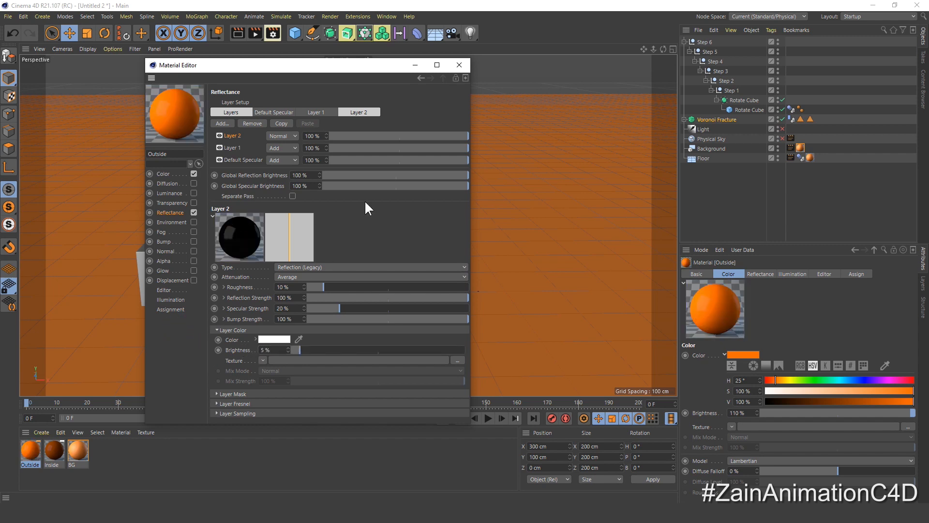
Apply the Inside material to the Voronoi Fracture object.
left_click(76, 452)
left_click(55, 450)
left_click_drag(54, 449, 720, 120)
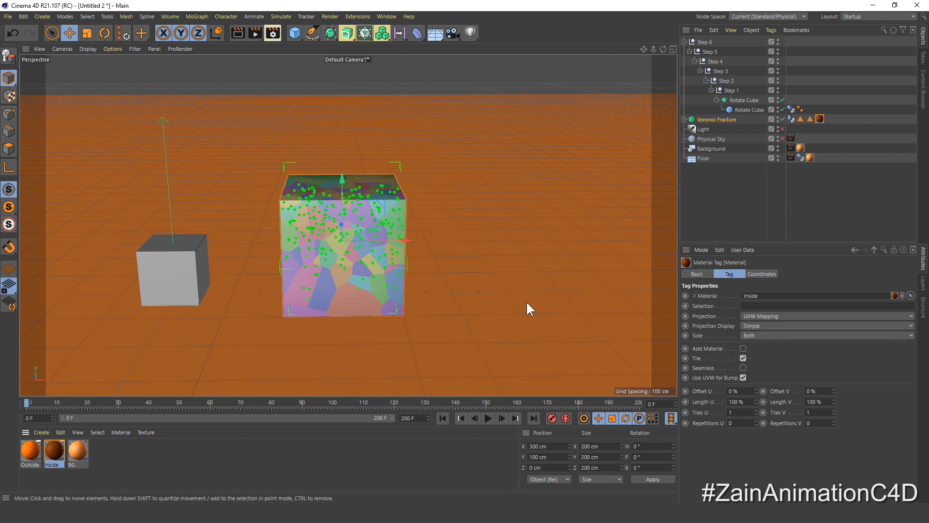
Try to restrict the Voronoi Fracture's Inside material tag to the Inside Faces polygon selection by copying the selection's name.
left_click(810, 119)
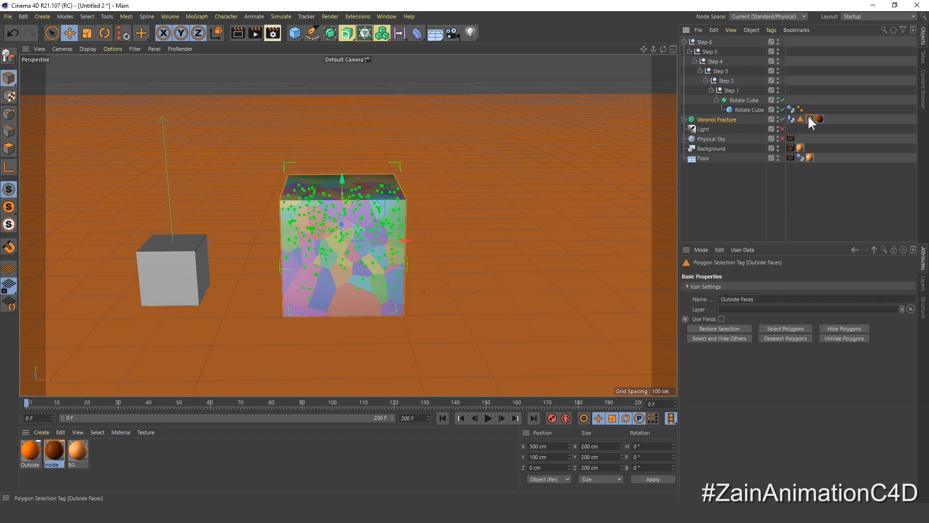
left_click(800, 119)
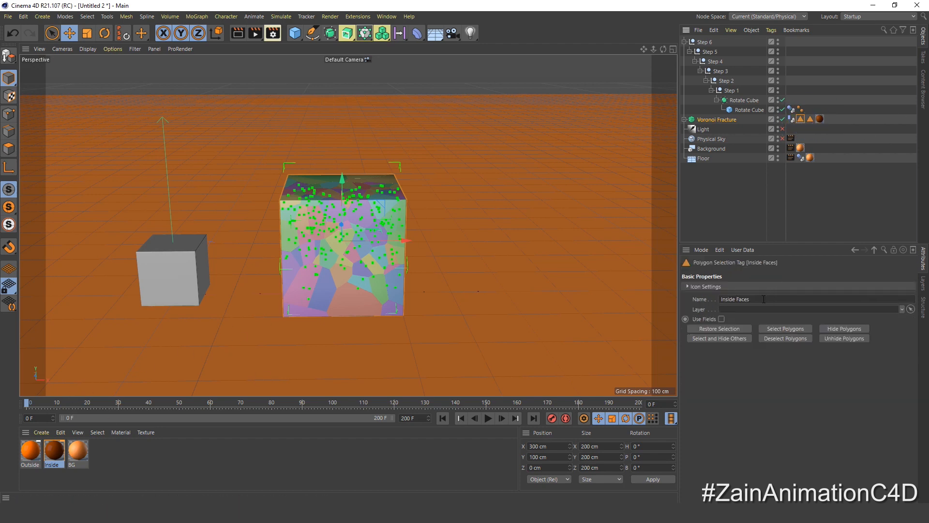
left_click_drag(763, 299, 721, 299)
key("ctrl+c")
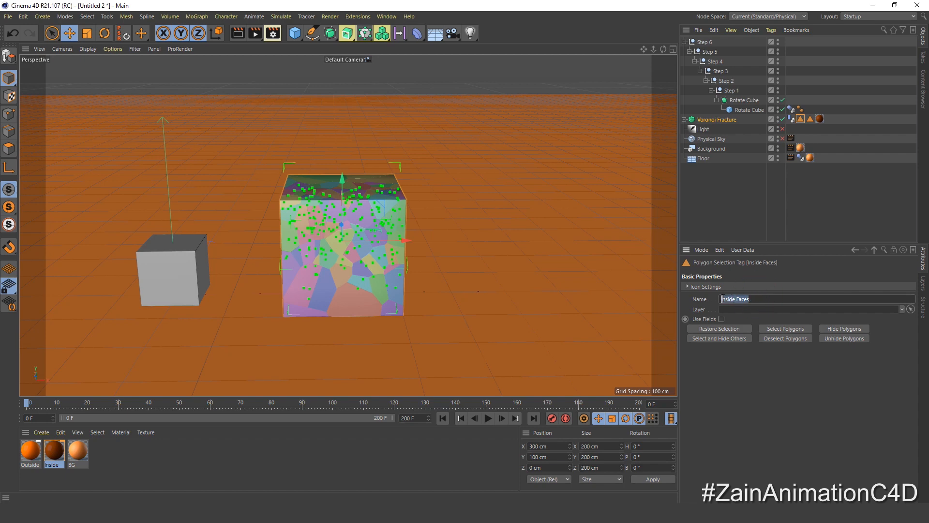
left_click(820, 118)
left_click(774, 306)
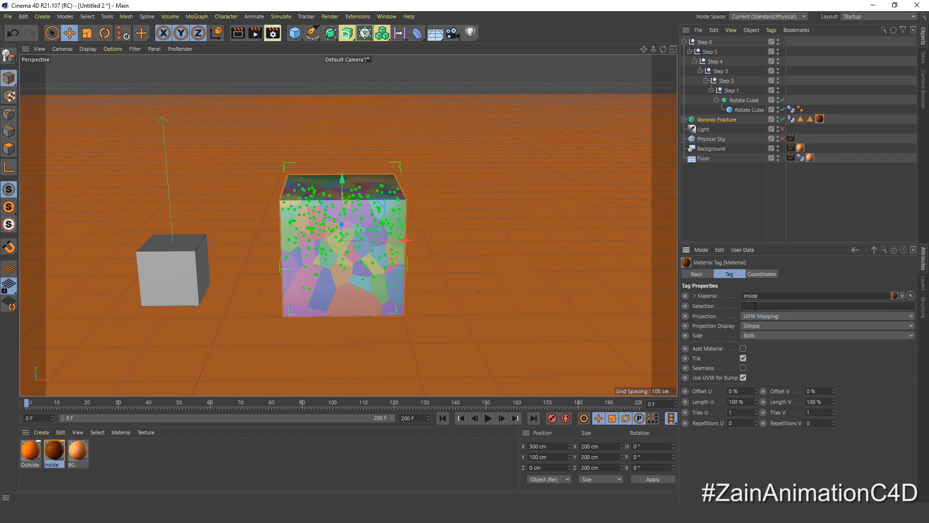
key("ctrl+v")
left_click(781, 199)
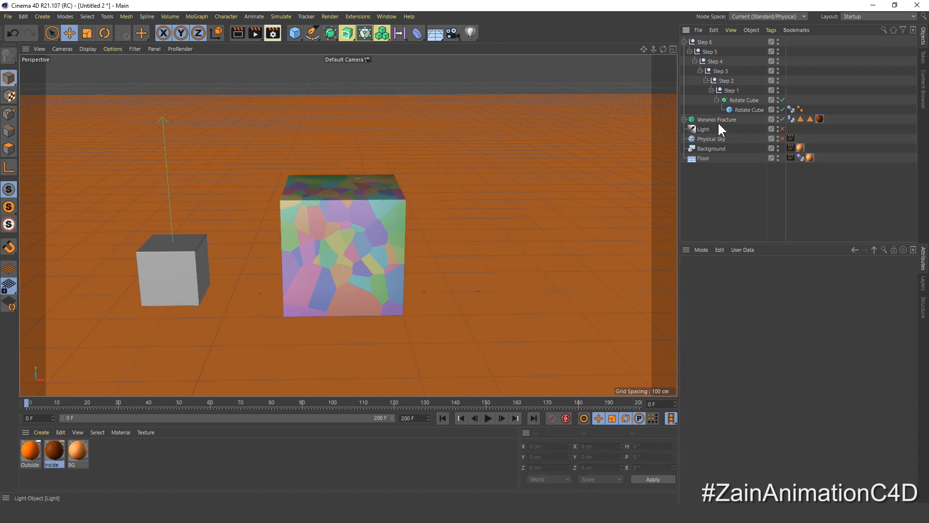
Turn off Colorize Fragments in the Voronoi Fracture's object properties.
left_click(717, 119)
left_click(742, 274)
left_click(777, 273)
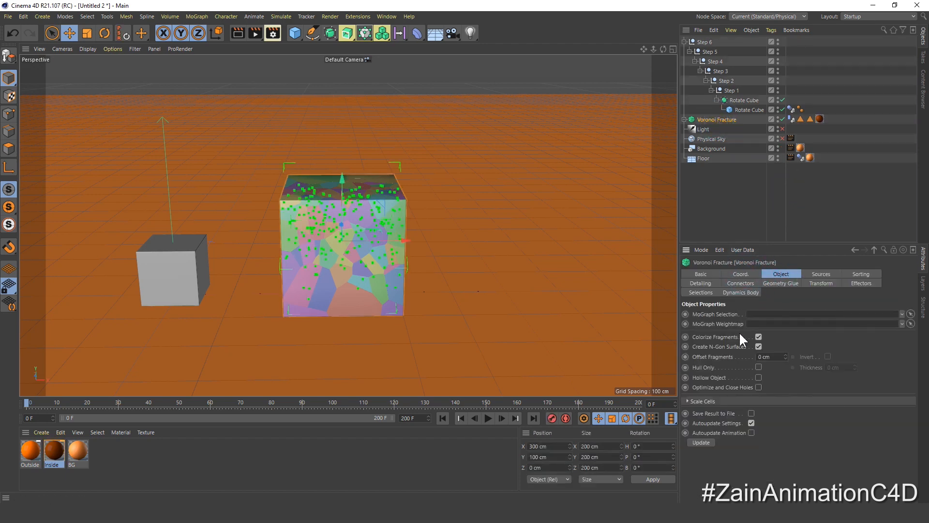
left_click(730, 196)
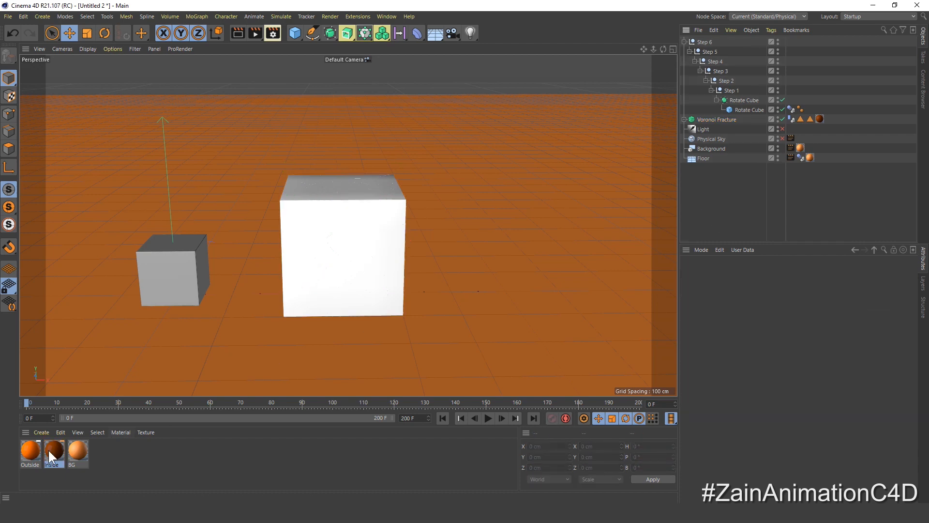
Apply the Outside material to the Voronoi Fracture and restrict its tag to the Outside Faces polygon selection.
left_click_drag(34, 462, 827, 121)
left_click(810, 119)
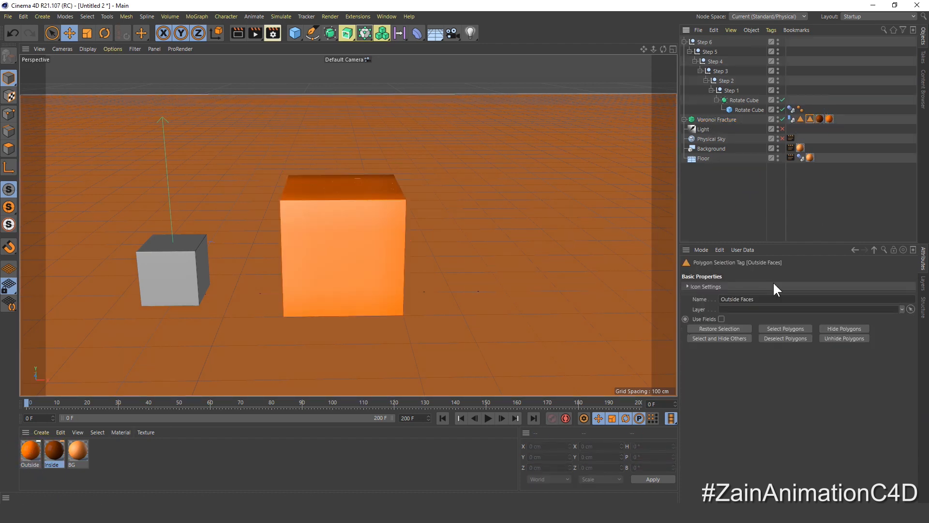
left_click_drag(757, 300, 713, 299)
key("ctrl+c")
left_click(829, 118)
left_click(780, 306)
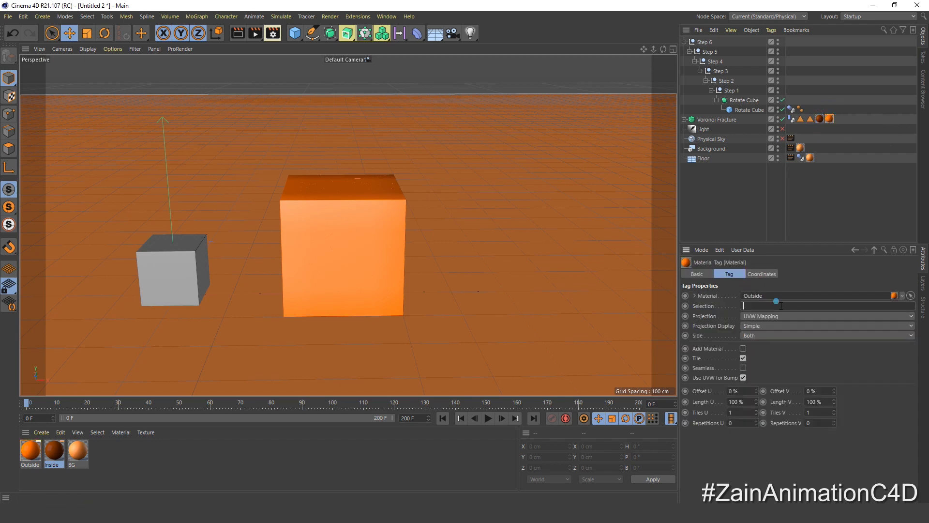
key("ctrl+v")
left_click(753, 185)
mouse_move(392, 247)
left_mouse_down("alt")
mouse_move(414, 273)
mouse_move(494, 263)
mouse_move(419, 251)
mouse_move(330, 253)
mouse_move(406, 257)
left_mouse_up("alt")
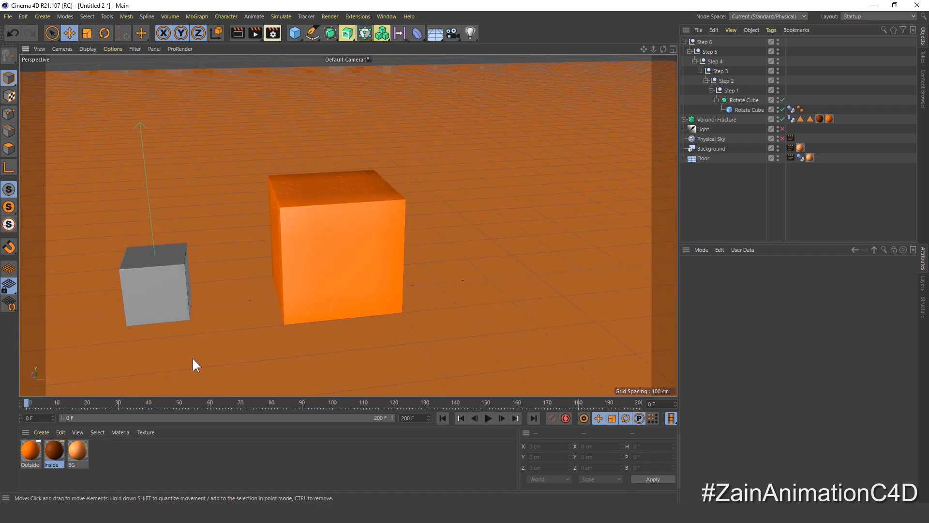
Apply the Outside material to the inner Rotate Cube object and enable the Light and Physical Sky.
left_click(33, 450)
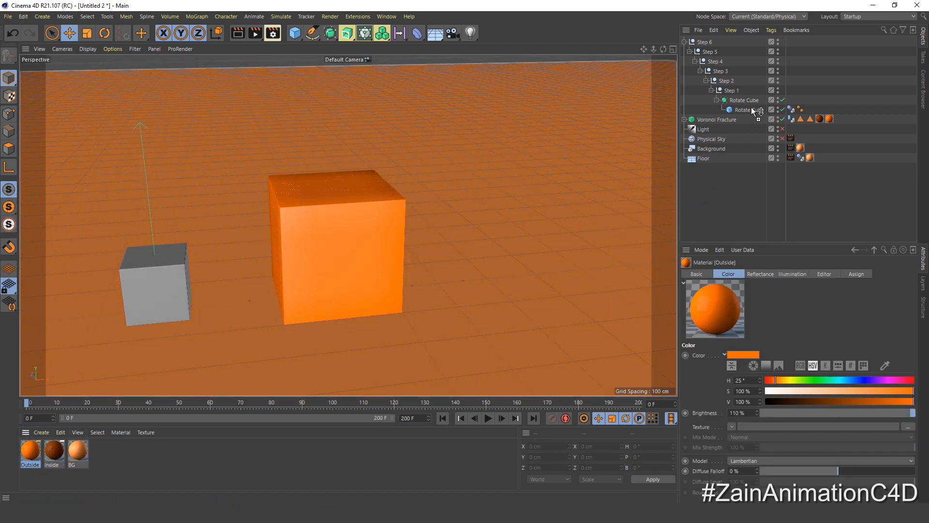
left_click_drag(754, 109, 755, 111)
left_click_drag(237, 306, 285, 266, "alt")
left_click_drag(782, 128, 783, 138)
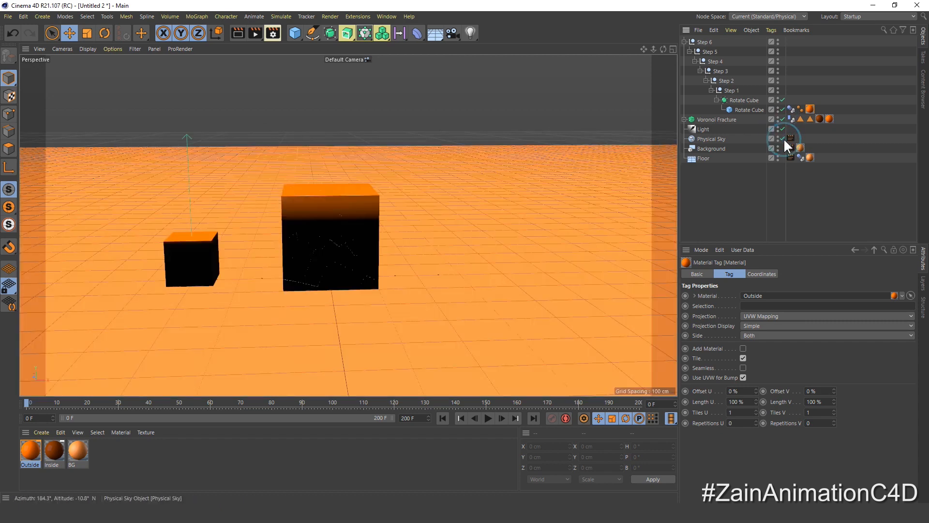
left_click_drag(304, 240, 367, 271, "alt")
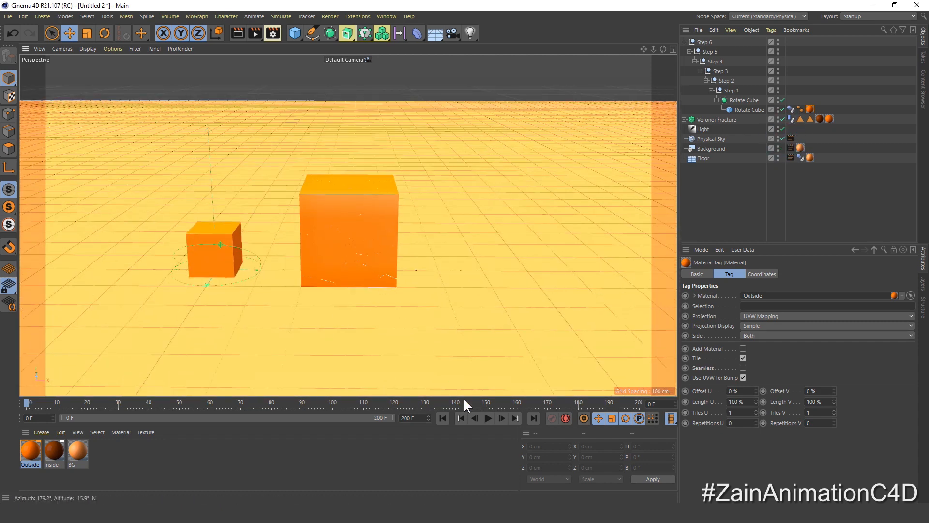
Play the collapse animation, scrub back to frame 153 and examine the materials on the scattered fragments.
left_click(488, 419)
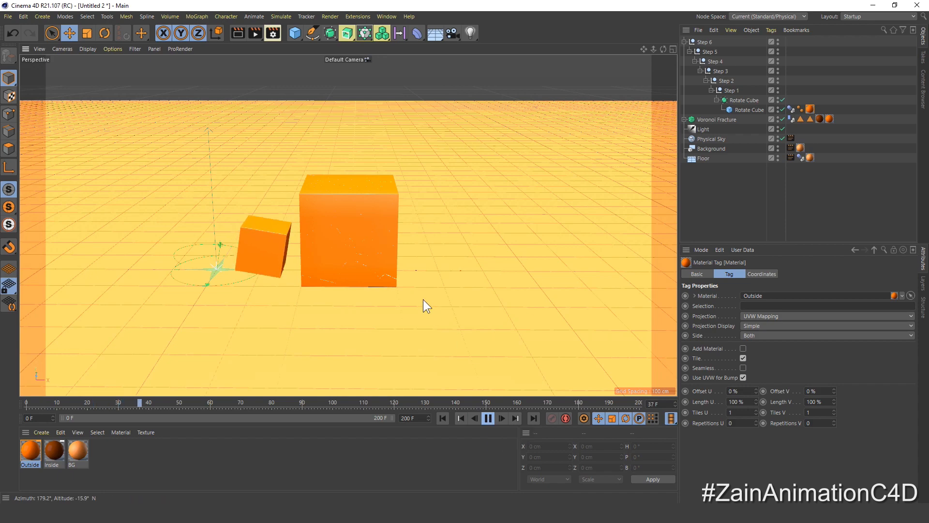
left_click_drag(423, 299, 380, 299, "alt")
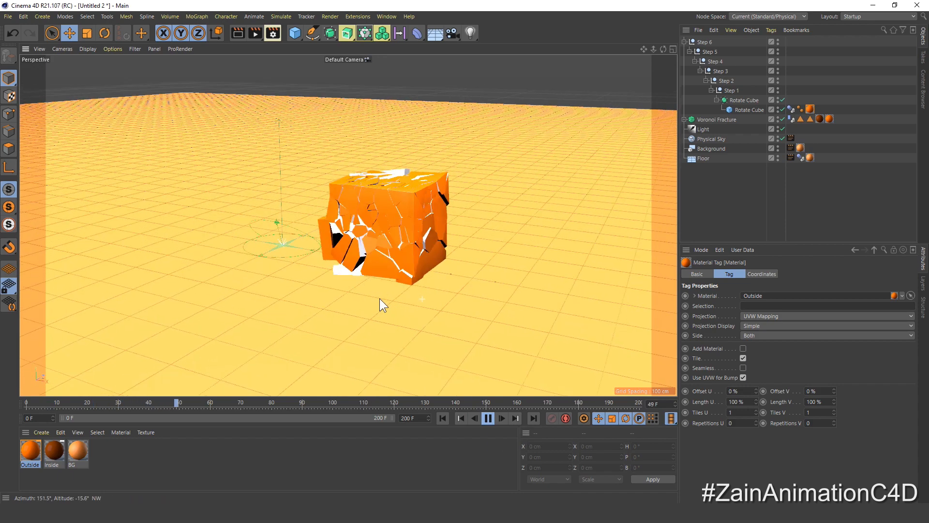
left_click(487, 418)
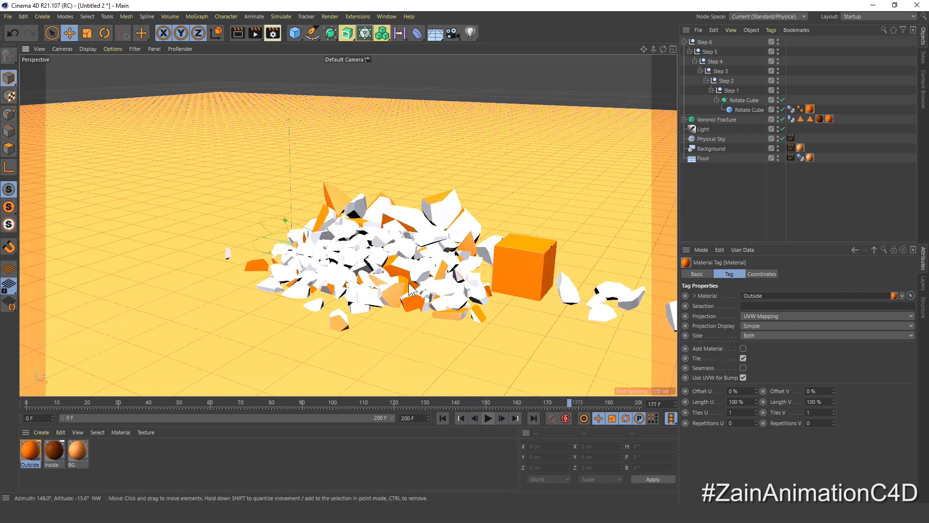
left_click_drag(409, 289, 461, 295, "alt")
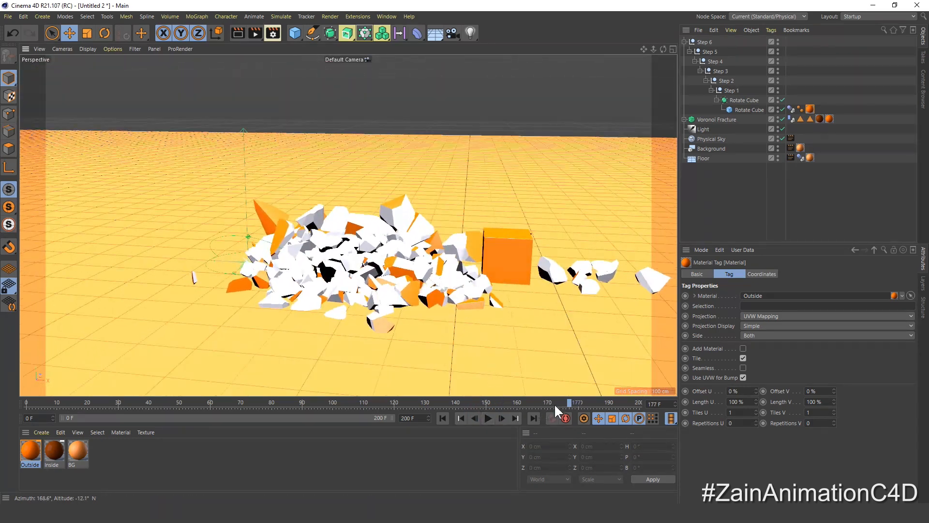
left_click_drag(555, 405, 495, 400)
left_click_drag(426, 274, 397, 270, "alt")
middle_click_drag(397, 270, 380, 269, "alt")
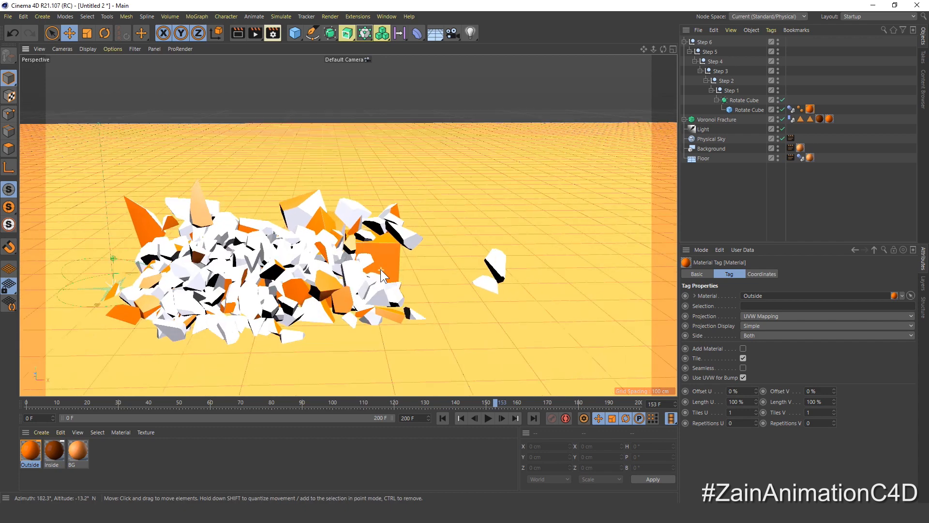
left_click_drag(381, 270, 320, 284, "alt")
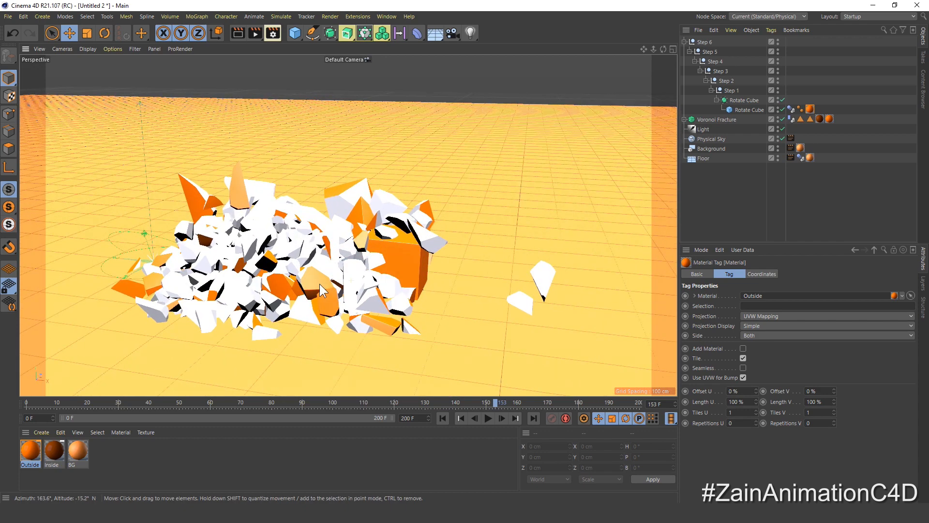
Add the Ambient Occlusion and Global Illumination effects to the render settings.
left_click(280, 35)
left_click(306, 241)
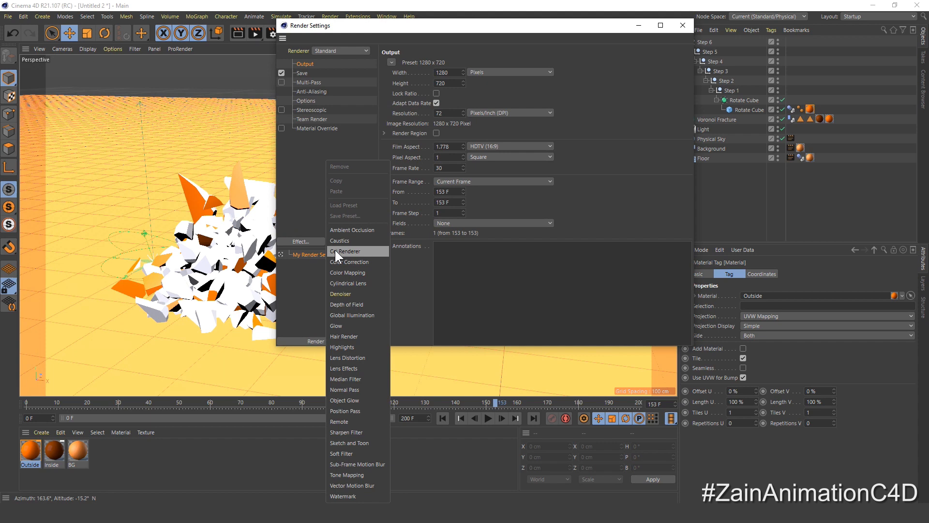
left_click(352, 230)
left_click(306, 237)
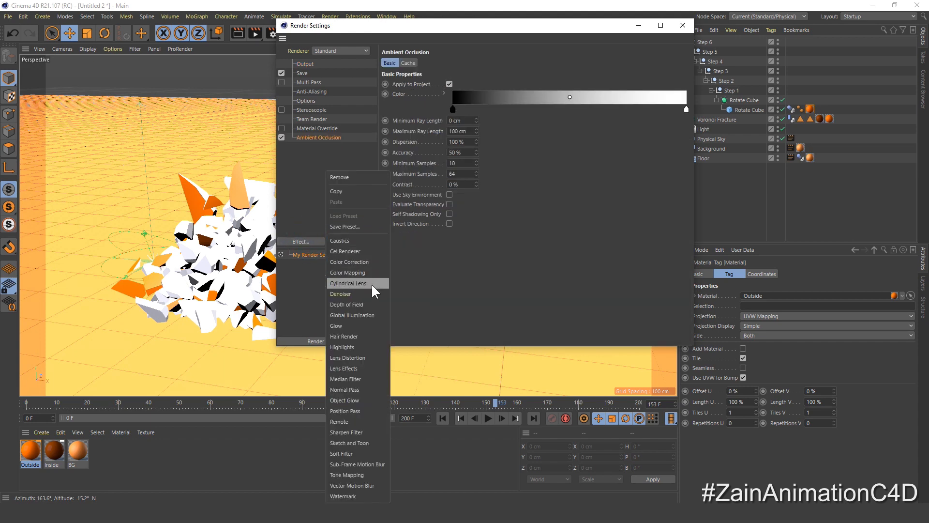
left_click(368, 314)
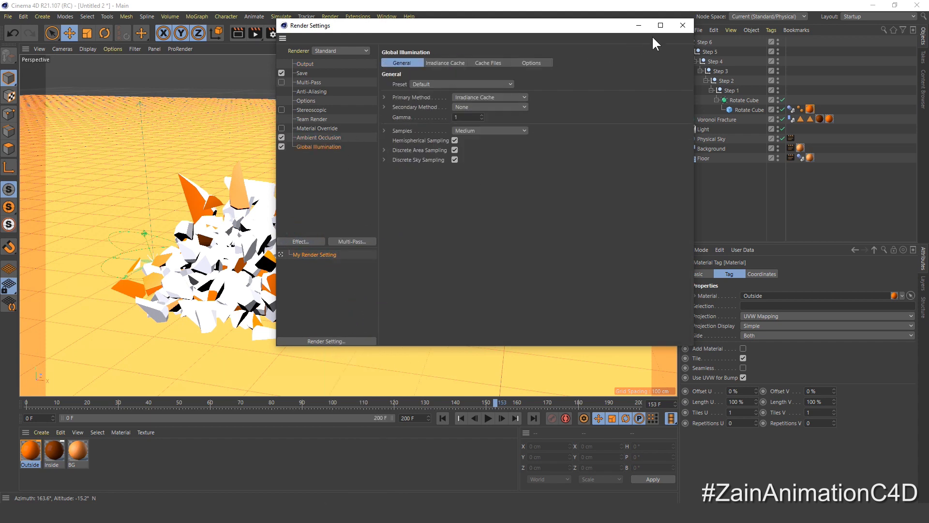
left_click(683, 25)
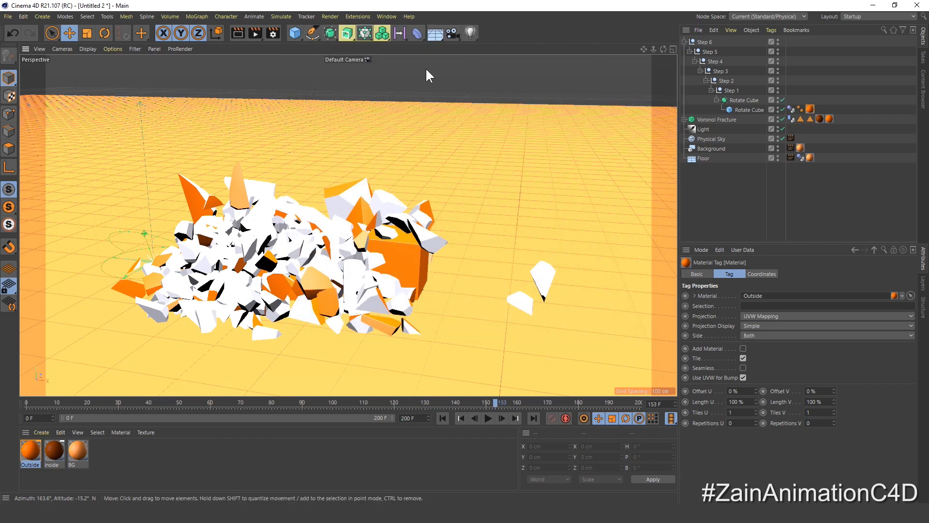
Render a preview of the view and check the selection name in the Voronoi Fracture's Inside material tag.
left_click(240, 33)
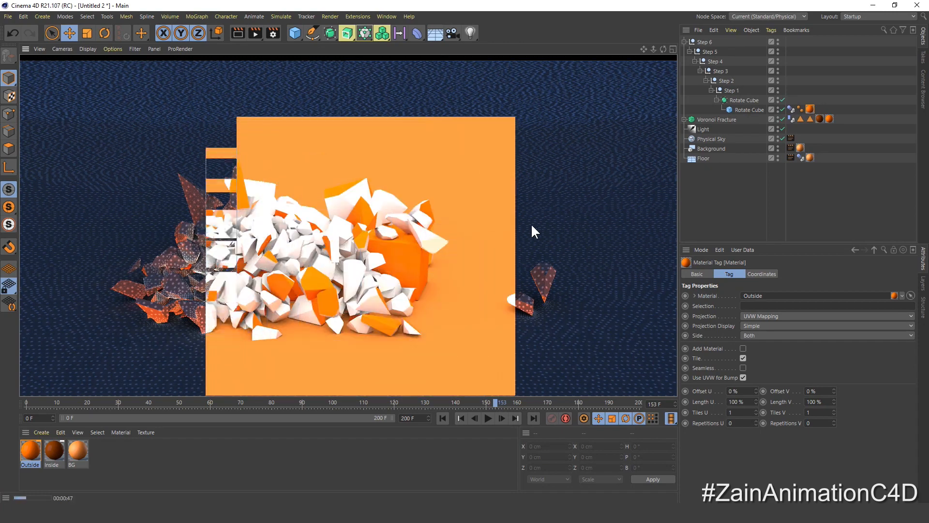
left_click(453, 244)
left_click(819, 119)
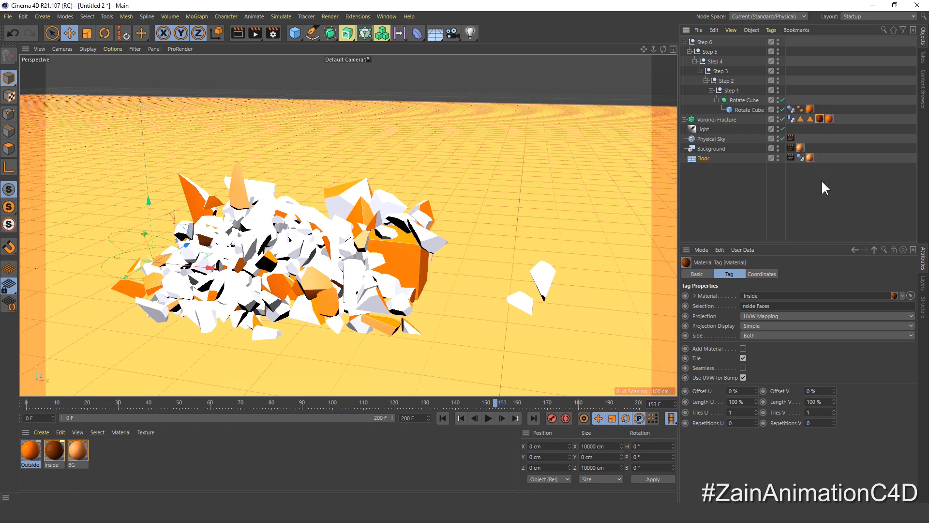
left_click(741, 306)
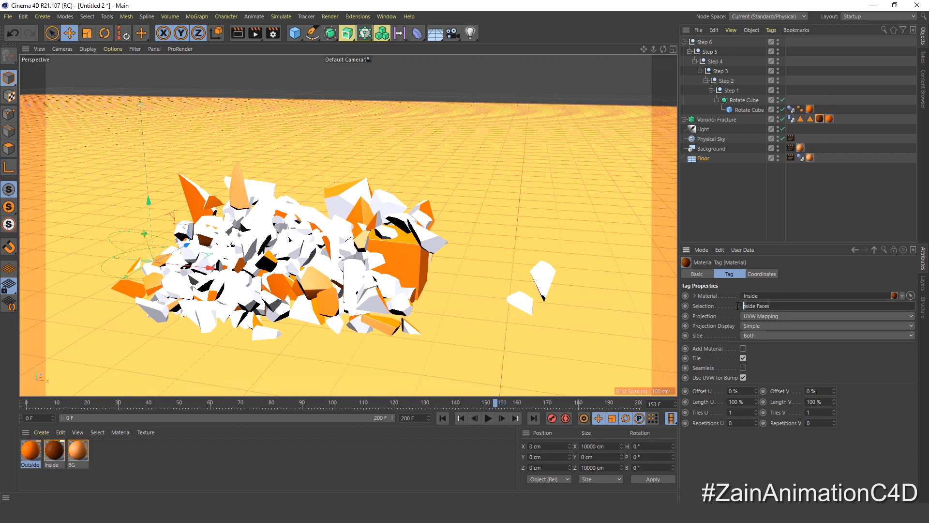
Correct the Inside material tag's selection to the full name Inside Faces and render the view again.
left_click(801, 119)
left_click_drag(751, 299, 696, 299)
key("ctrl+c")
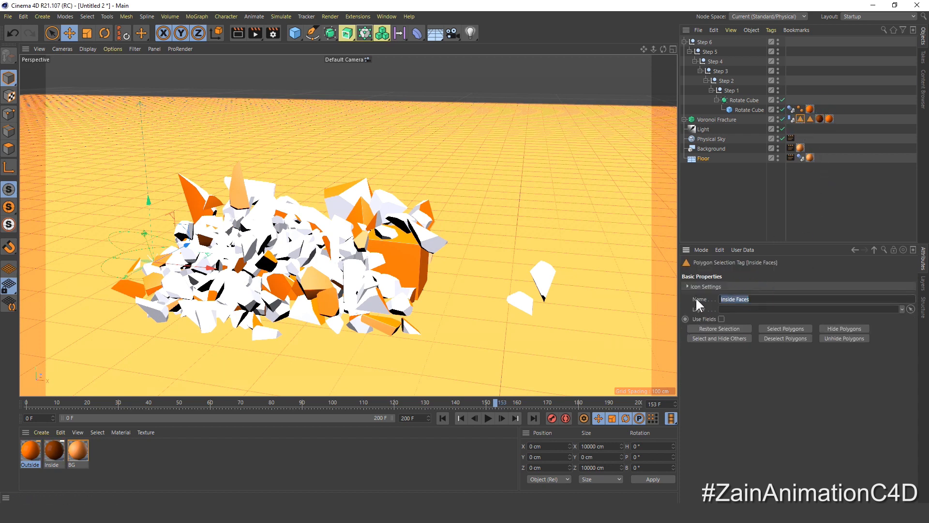
left_click(819, 119)
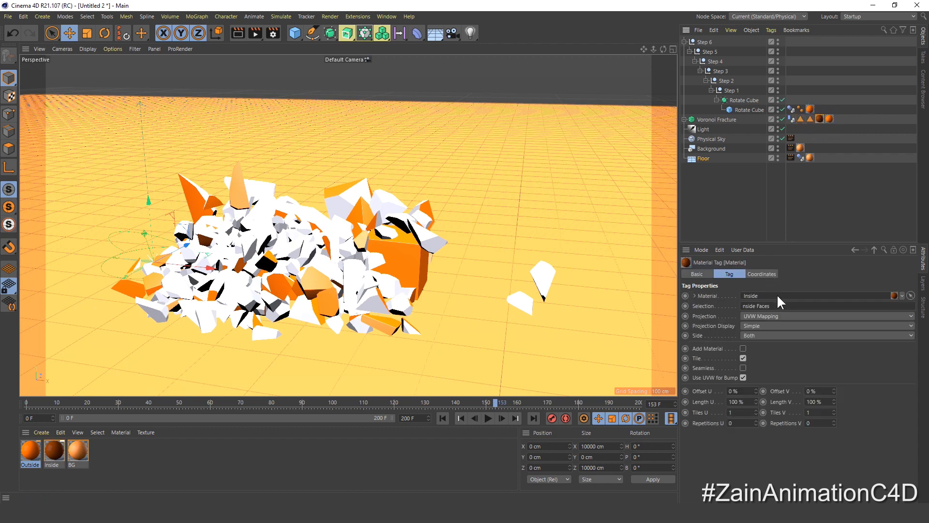
left_click(779, 305)
left_click_drag(781, 306, 701, 309)
key("ctrl+v")
left_click(242, 33)
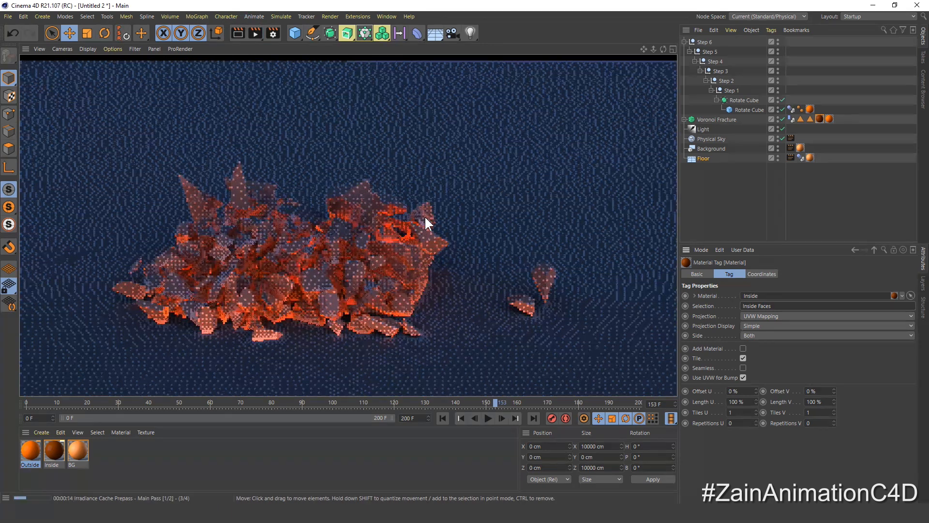